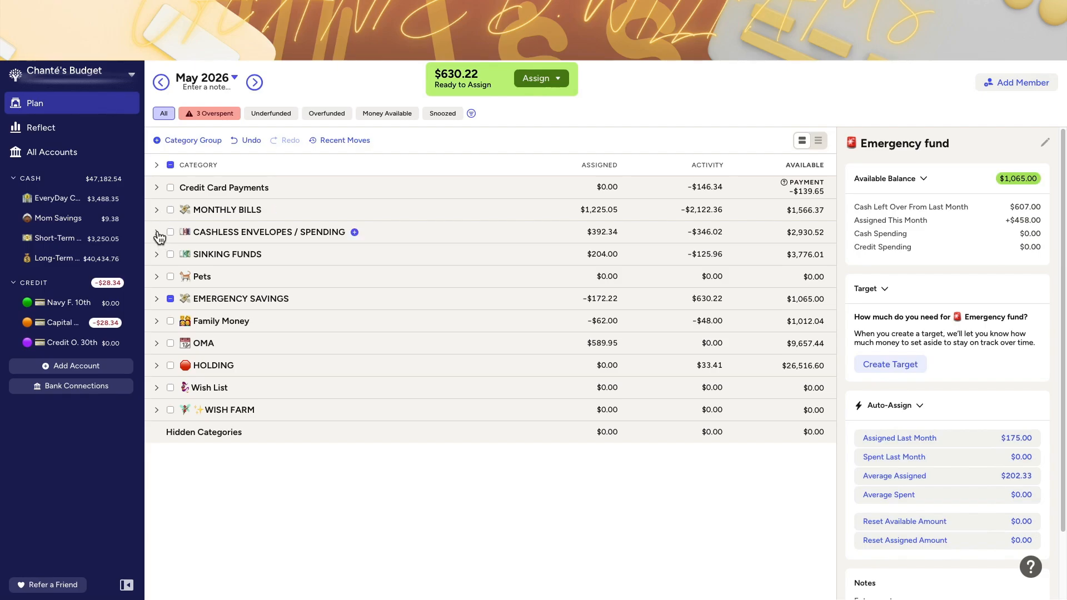
# Review the categories in the MONTHLY BILLS and CASHLESS ENVELOPES / SPENDING groups, then collapse both groups.
pyautogui.click(157, 233)
pyautogui.click(157, 210)
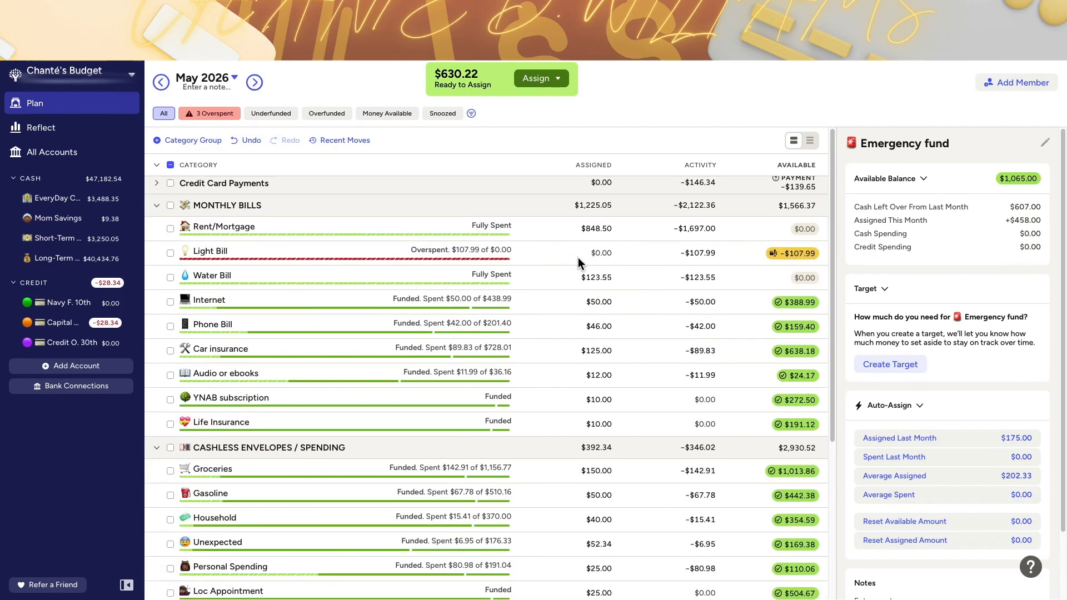
pyautogui.scroll(-2, 578, 259)
pyautogui.scroll(2, 578, 258)
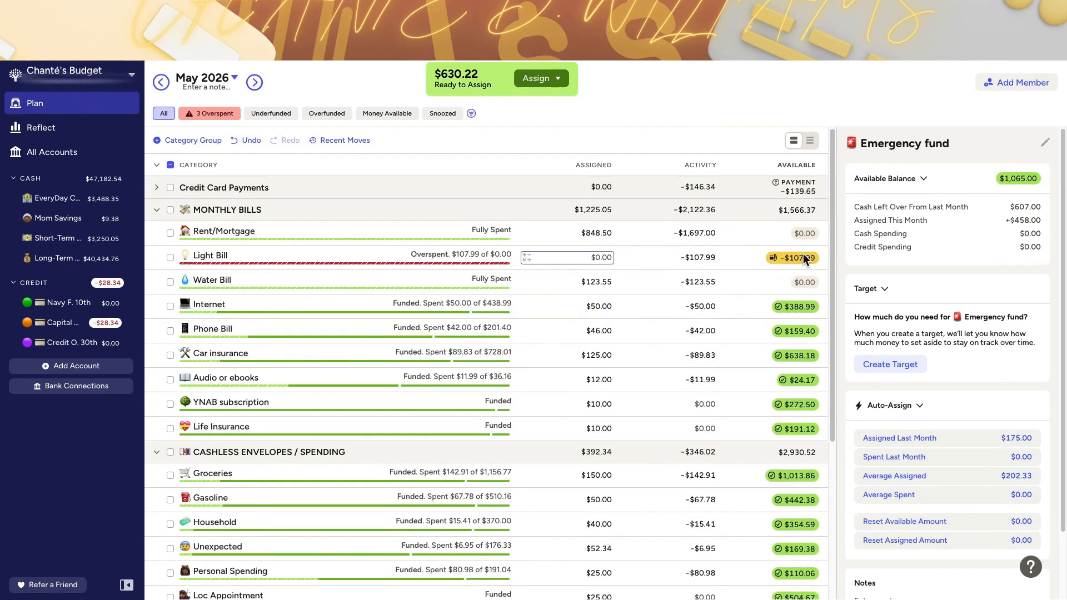
pyautogui.scroll(-3, 674, 267)
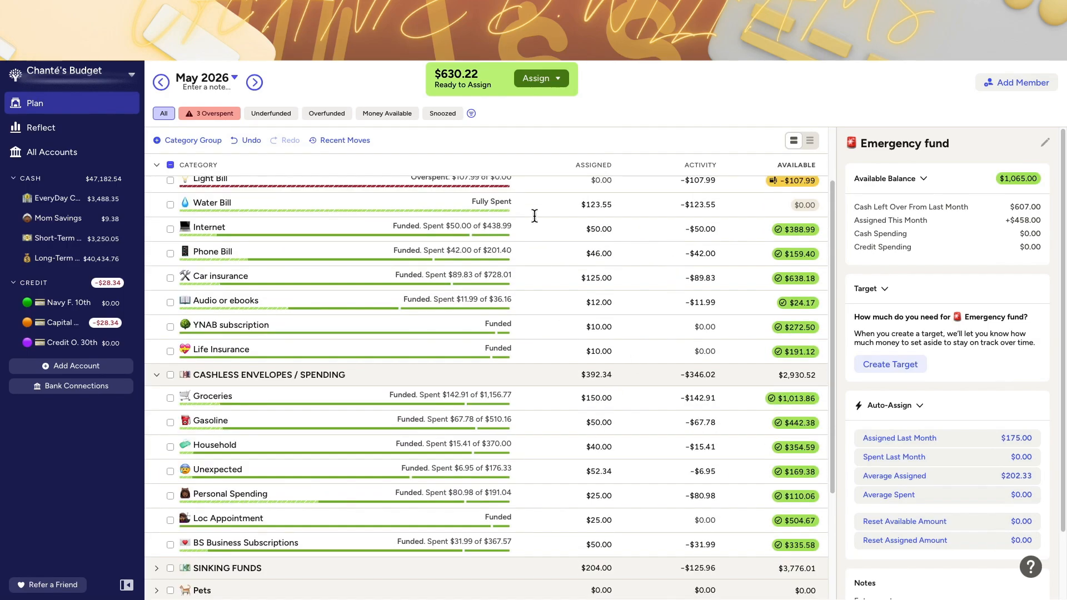
pyautogui.scroll(3, 520, 295)
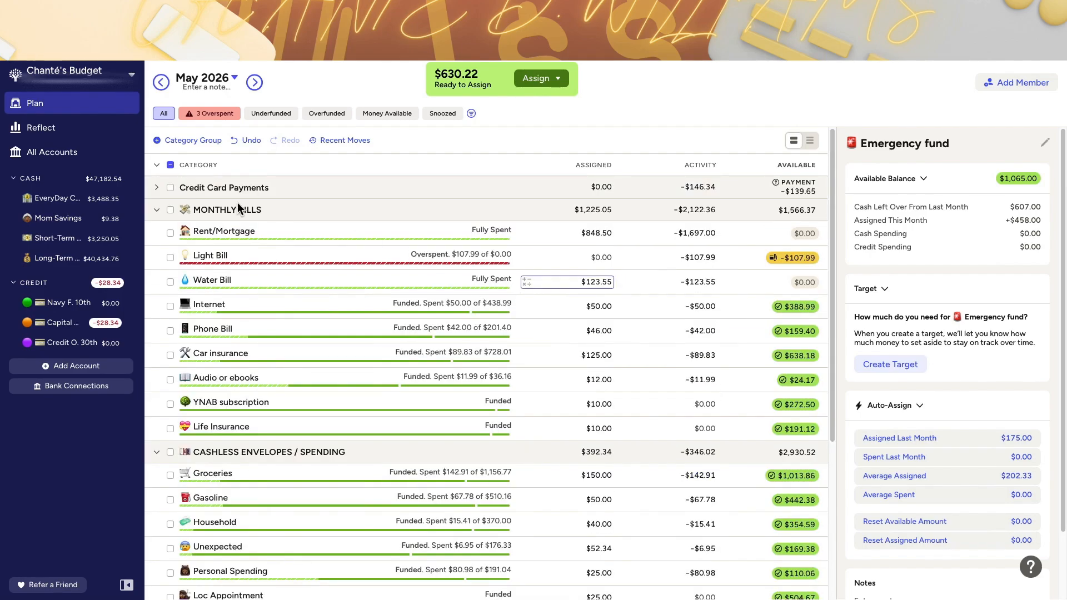
pyautogui.click(156, 211)
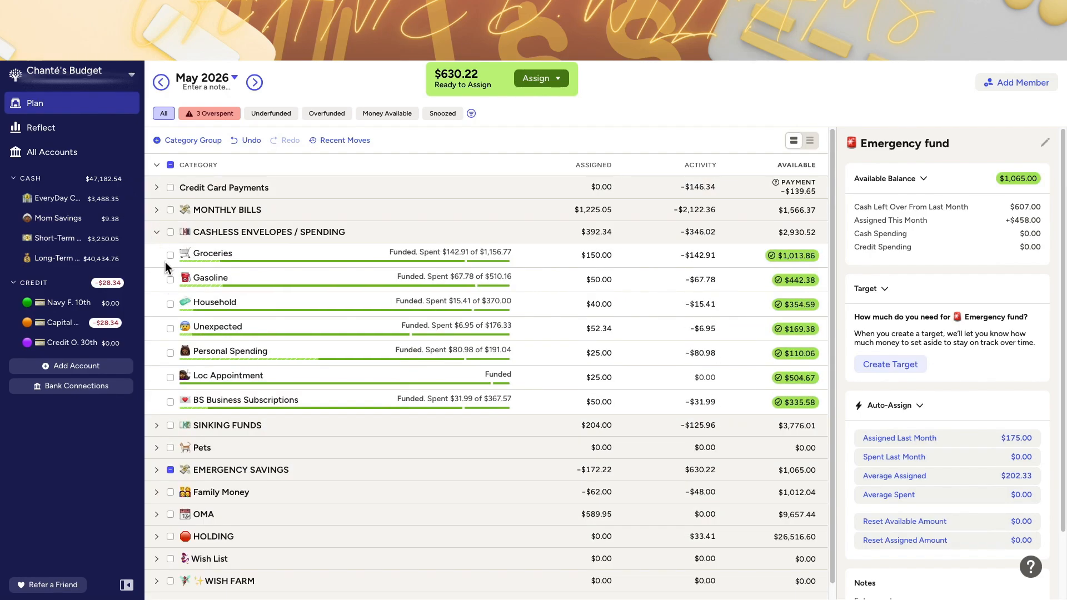
pyautogui.click(156, 232)
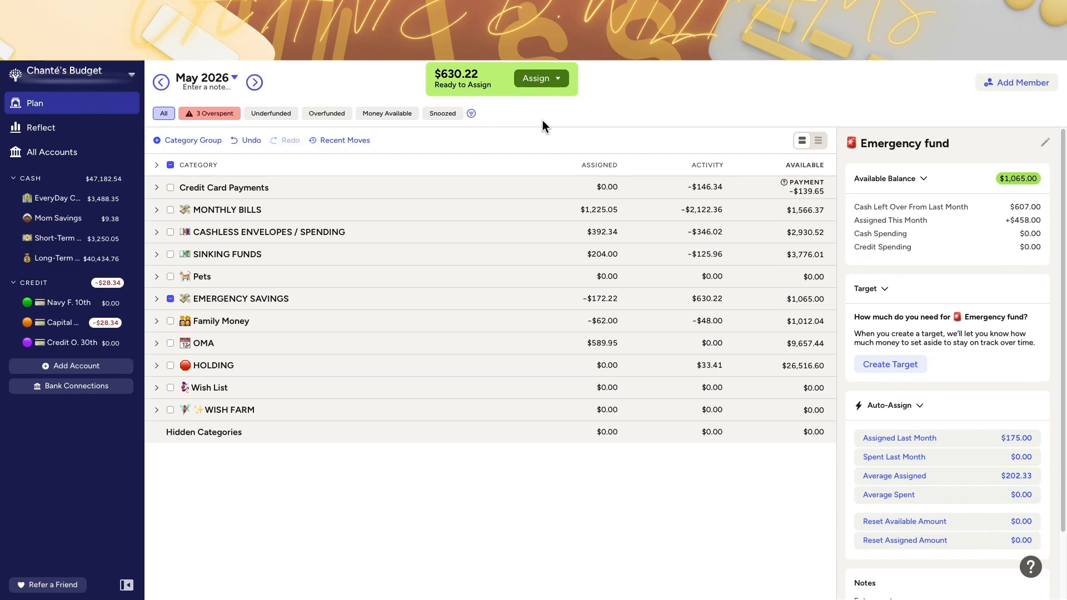
# Examine the MONTHLY BILLS categories, including the details of Car insurance and Audio or ebooks, and collapse the group.
pyautogui.click(156, 211)
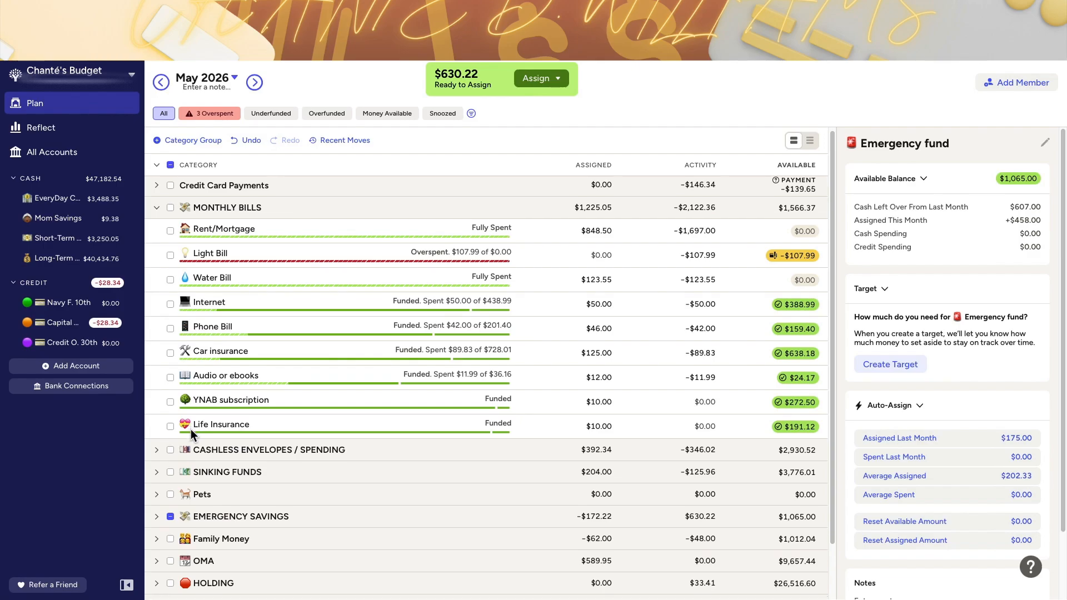
pyautogui.scroll(-1, 191, 429)
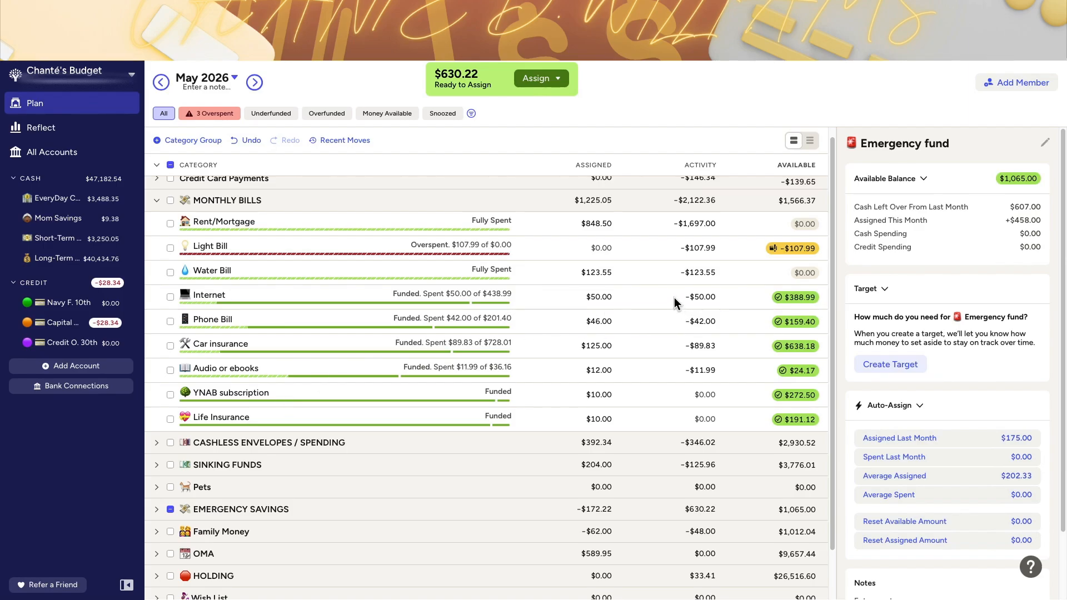
pyautogui.click(648, 348)
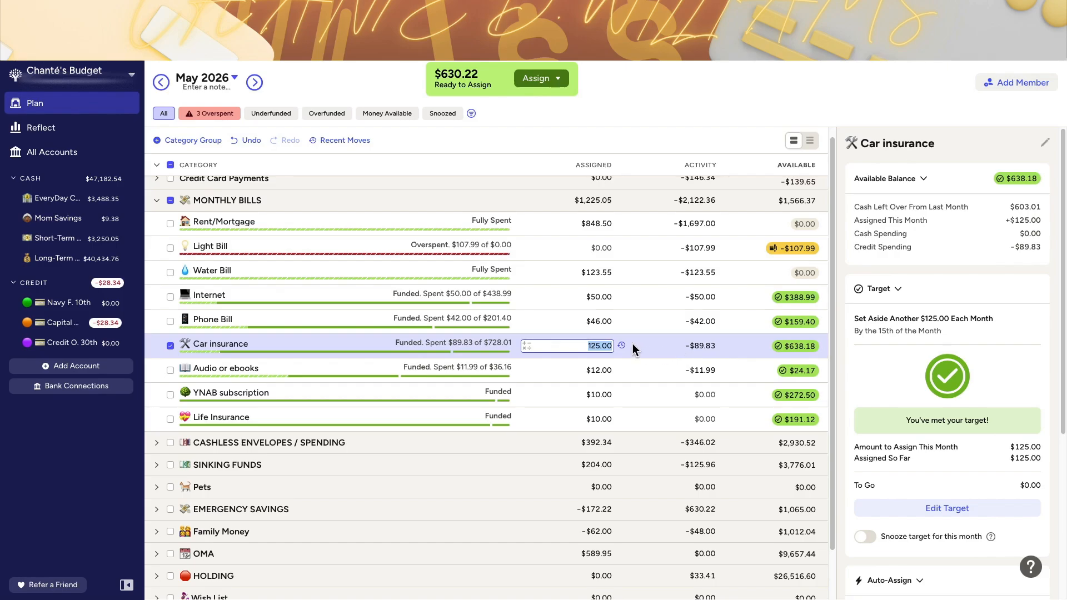
pyautogui.click(651, 369)
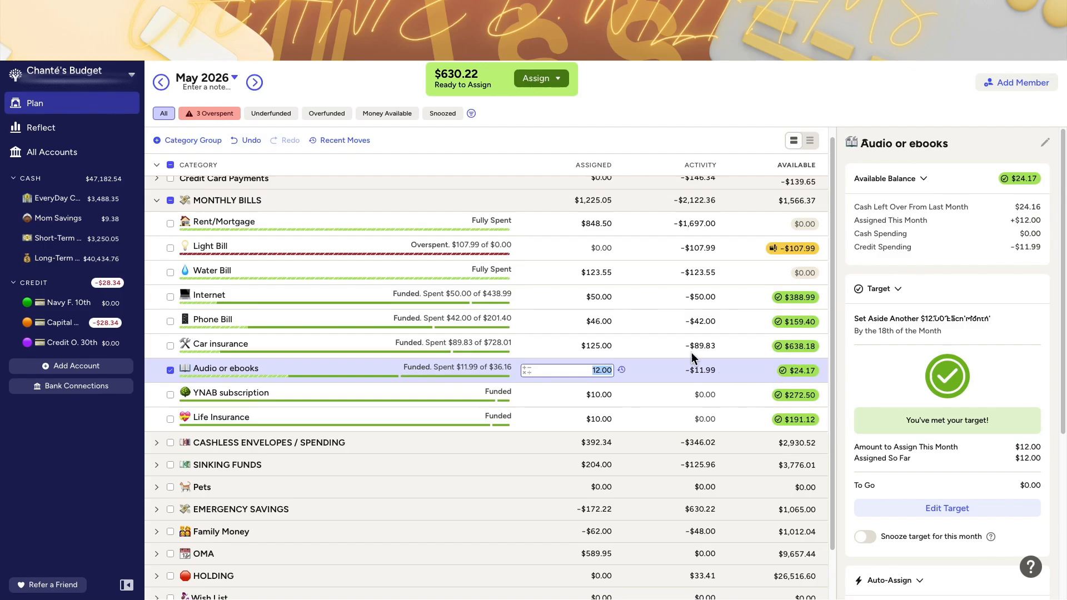
pyautogui.scroll(1, 728, 271)
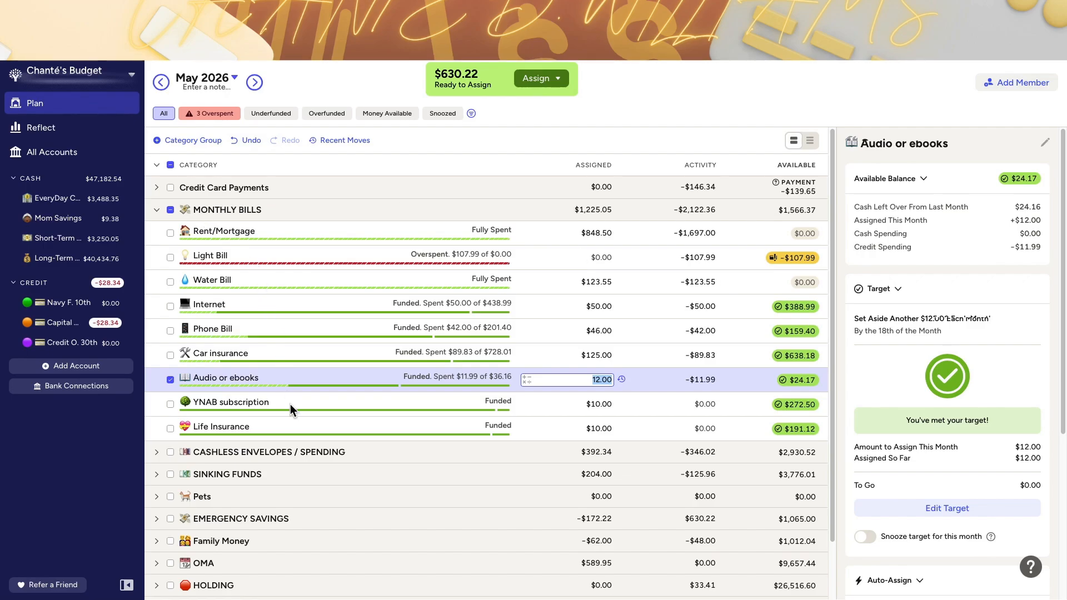
pyautogui.scroll(-2, 294, 406)
pyautogui.scroll(2, 209, 268)
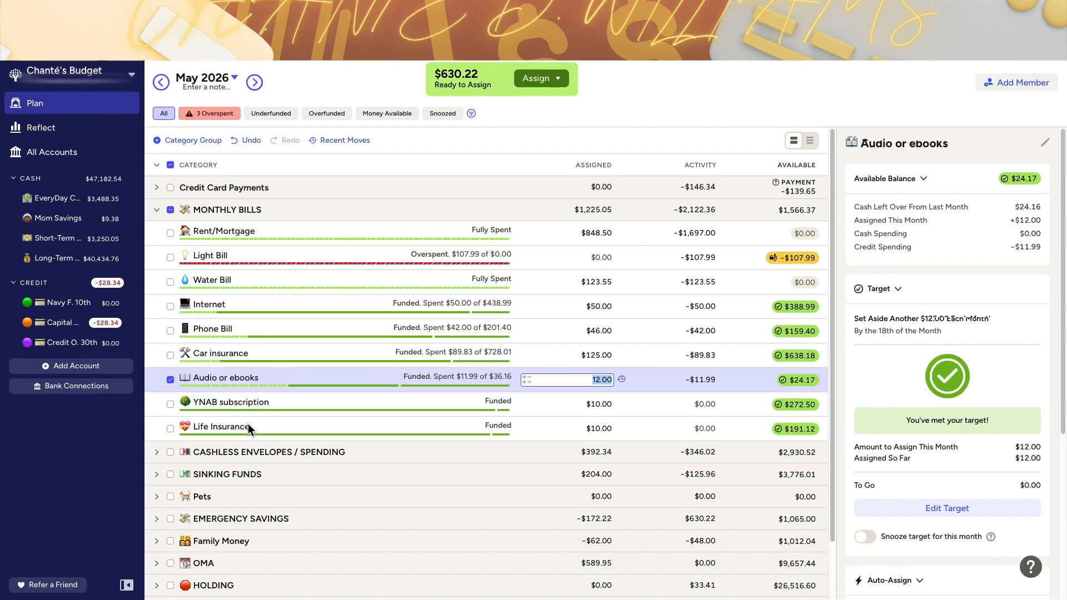
pyautogui.click(156, 211)
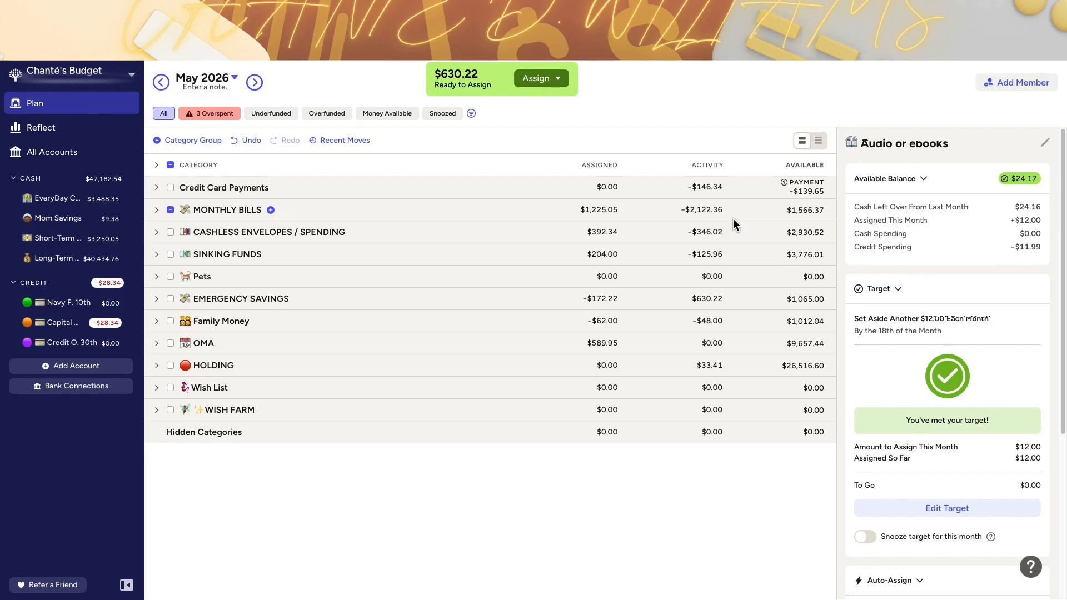
# Add $300 to the amount assigned to (Rent) My One Month Ahead in the OMA group.
pyautogui.click(156, 344)
pyautogui.click(606, 366)
pyautogui.click(605, 366)
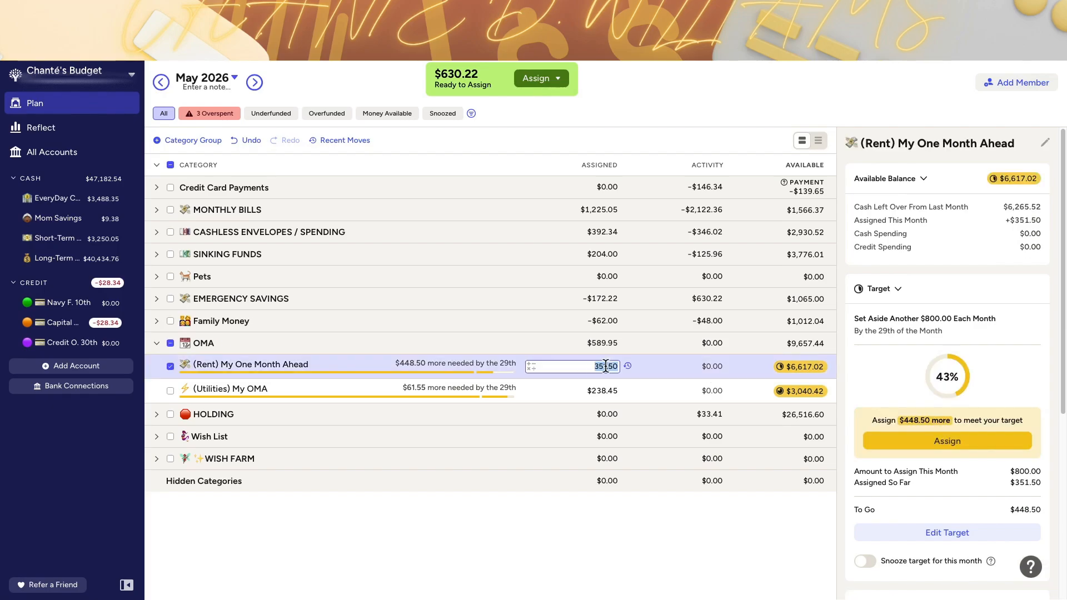
pyautogui.press('Right')
pyautogui.write('+300')
pyautogui.press('Return')
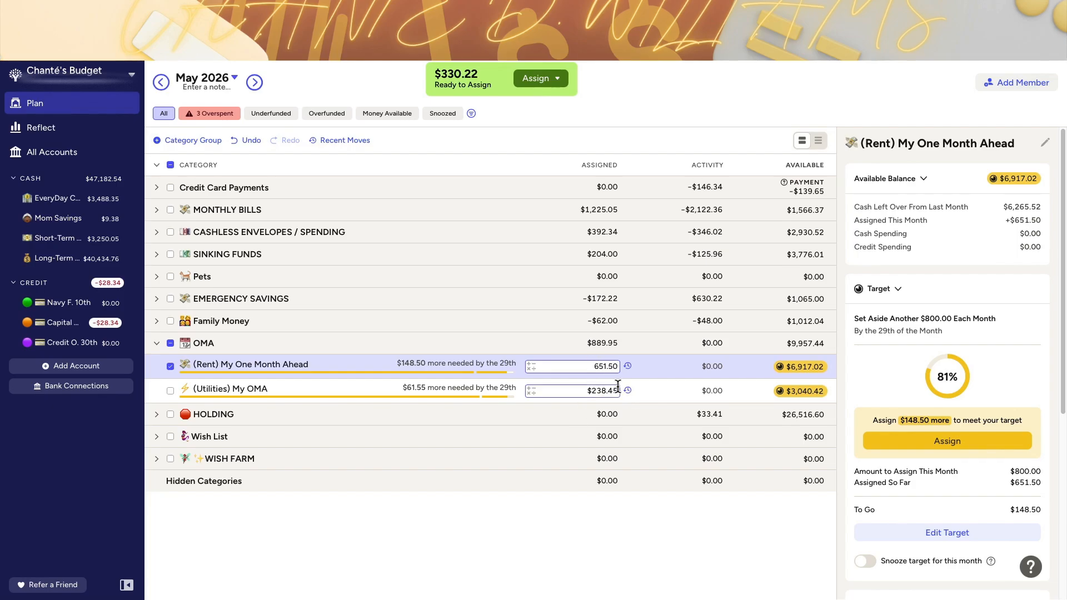
# Add $12.50 to the amount assigned to (Utilities) My OMA.
pyautogui.click(652, 395)
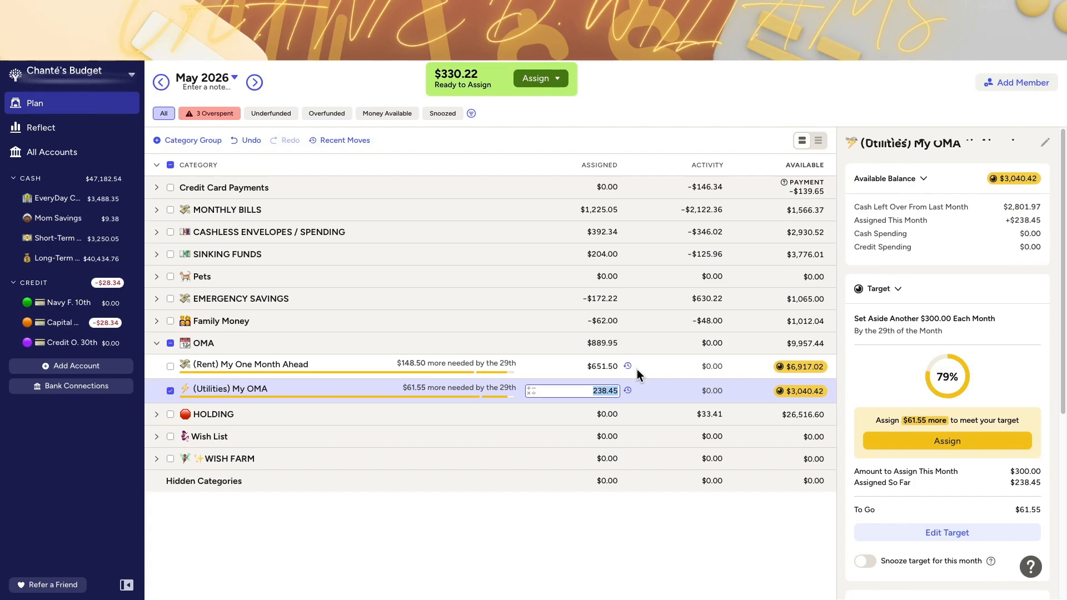
pyautogui.write('+')
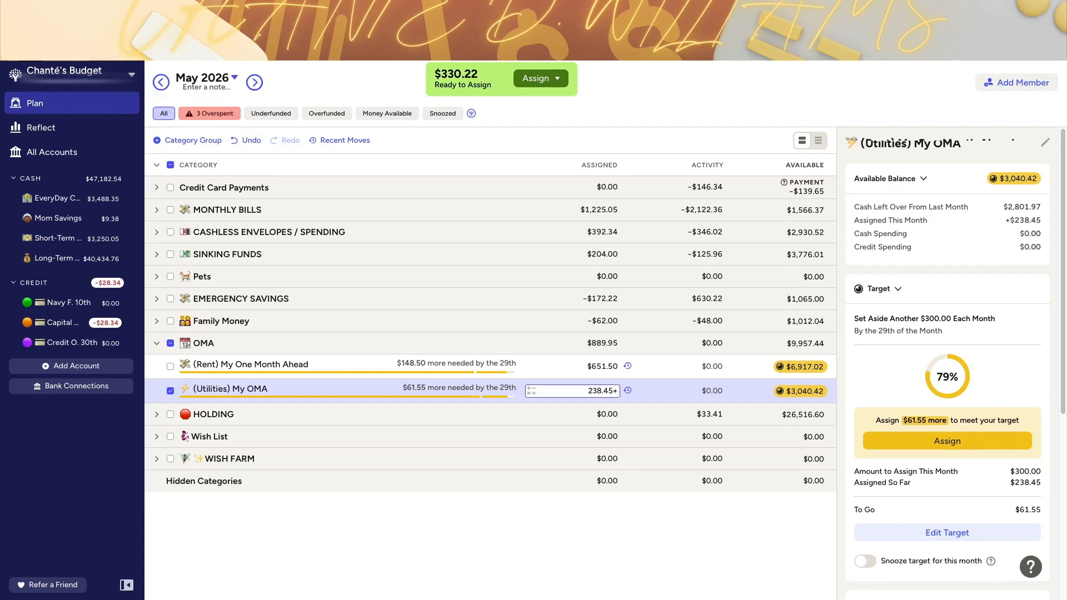
pyautogui.write('12.5')
pyautogui.press('Return')
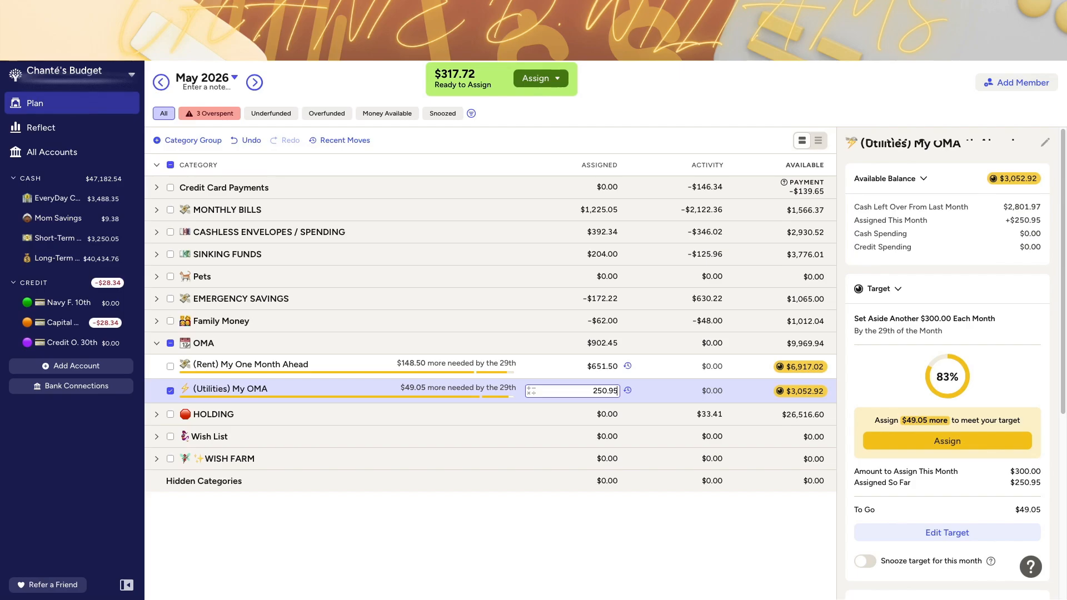
pyautogui.write('31.25')
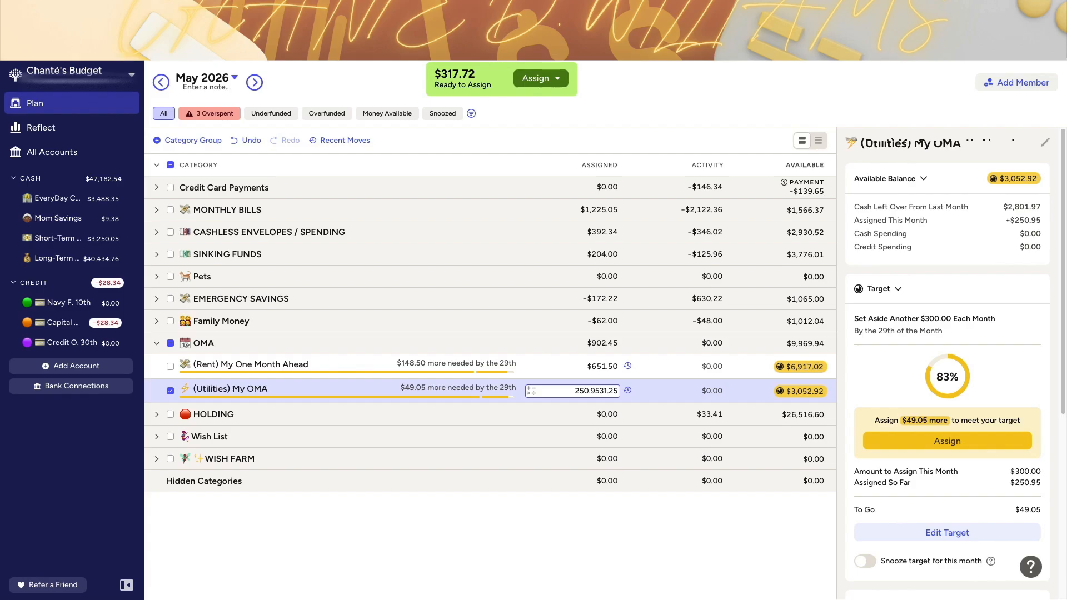
pyautogui.press('Return')
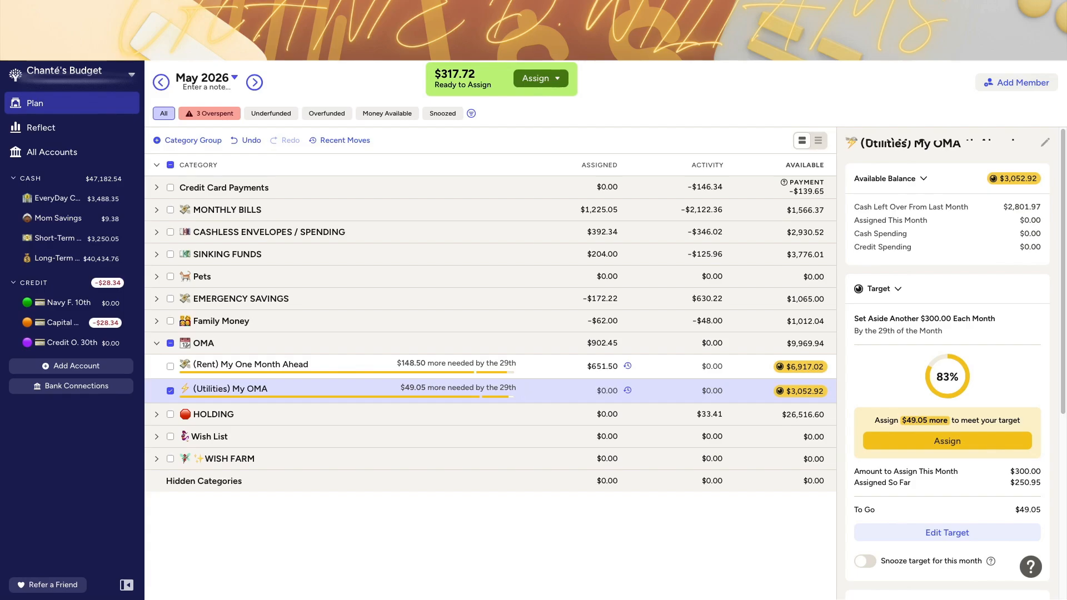
pyautogui.click(245, 140)
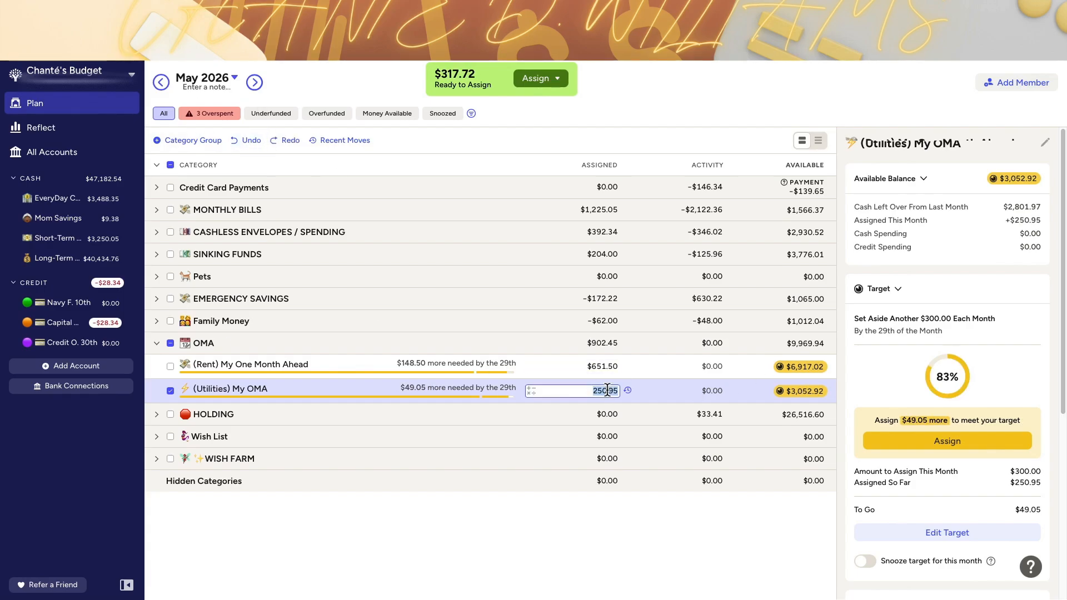
pyautogui.click(343, 143)
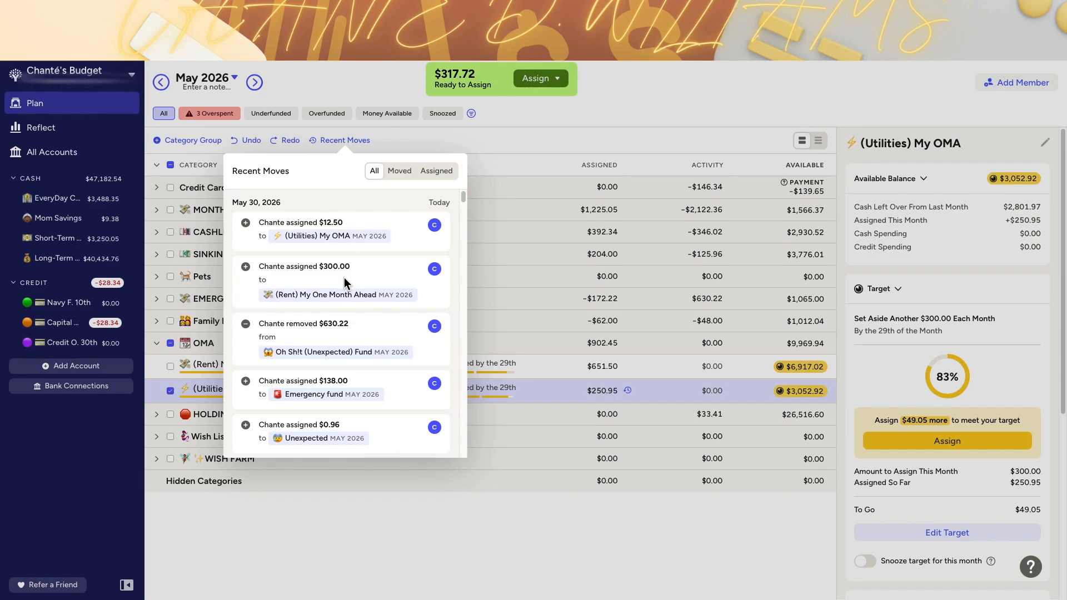
pyautogui.click(509, 138)
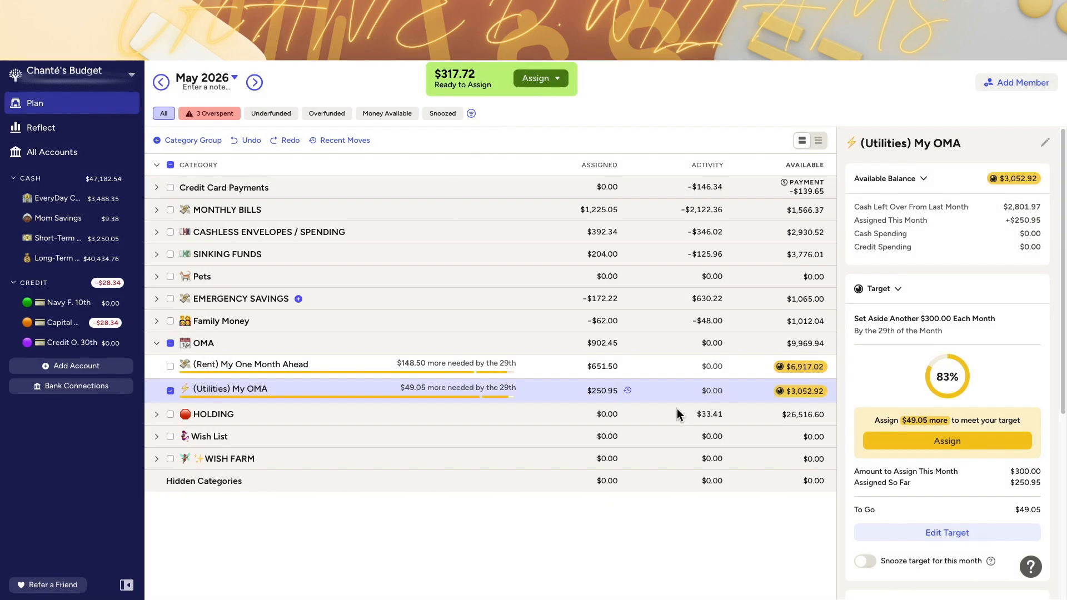
# Add $31.25 to the amount assigned to (Utilities) My OMA.
pyautogui.click(611, 392)
pyautogui.write('+')
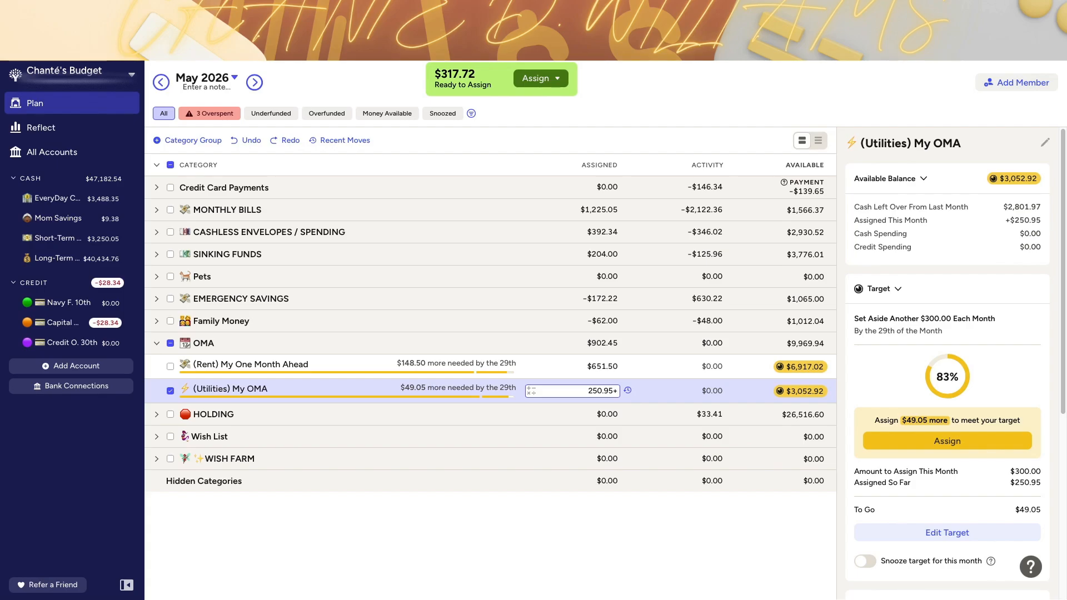
pyautogui.write('31.25')
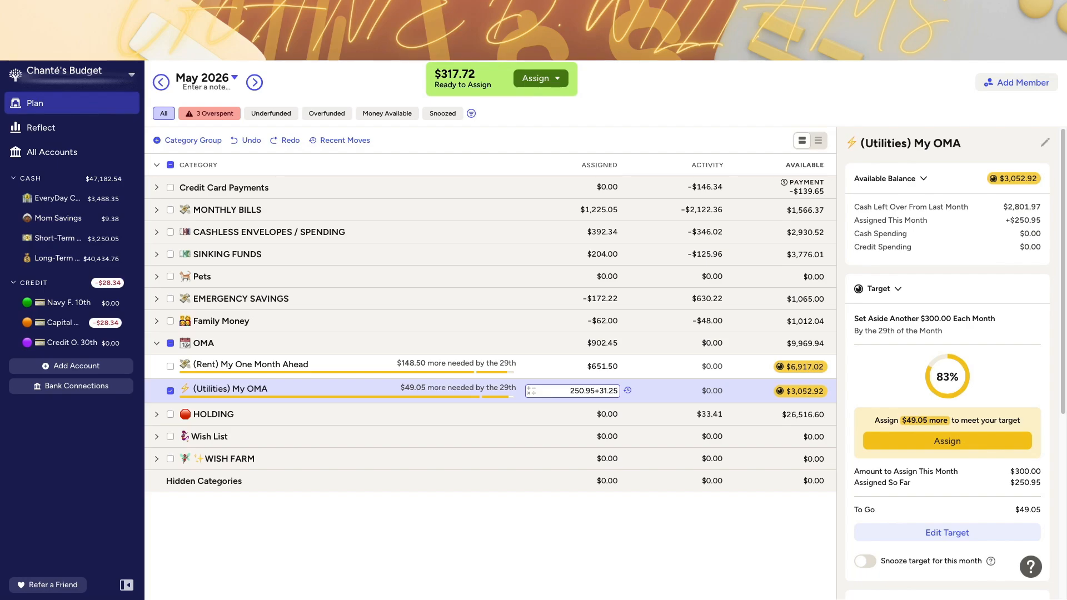
pyautogui.press('Return')
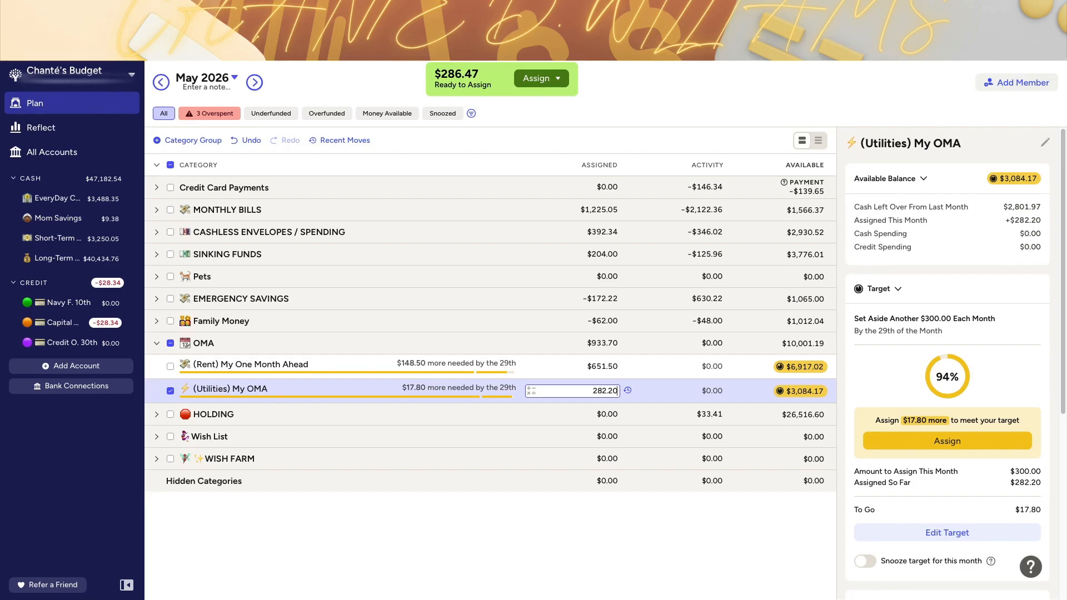
# Add a further $31.25 to (Utilities) My OMA and check that category's history of moves.
pyautogui.write('+3')
pyautogui.write('1')
pyautogui.write('.25')
pyautogui.press('Return')
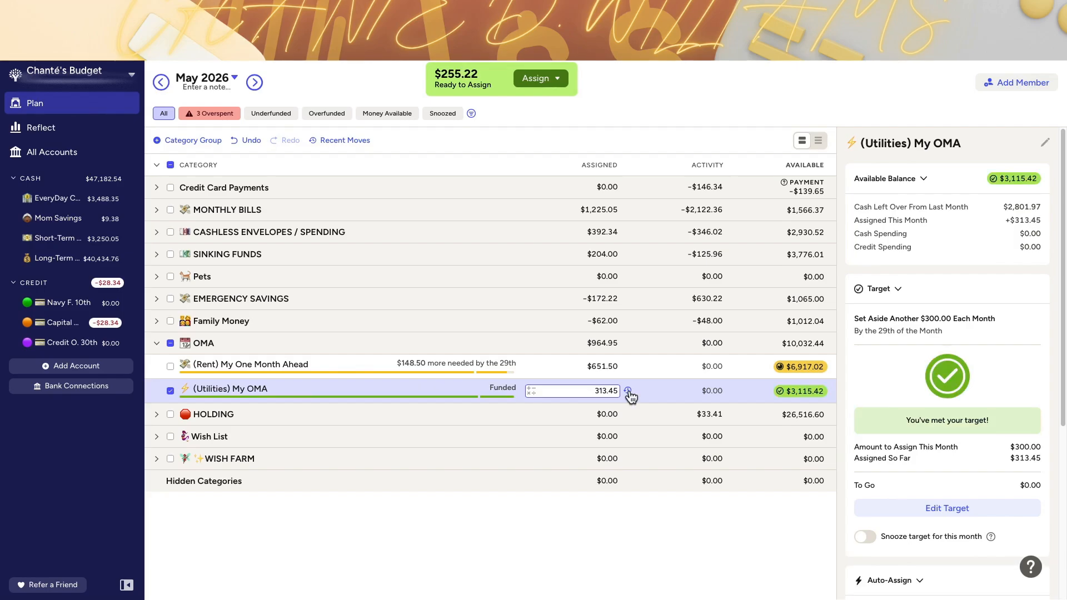
pyautogui.click(627, 391)
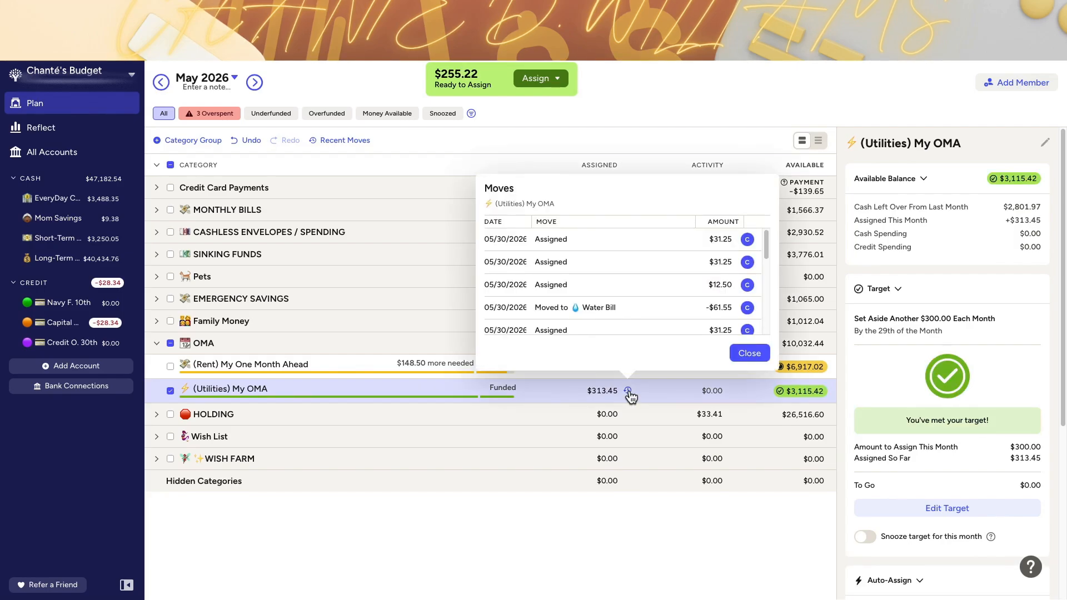
pyautogui.click(628, 392)
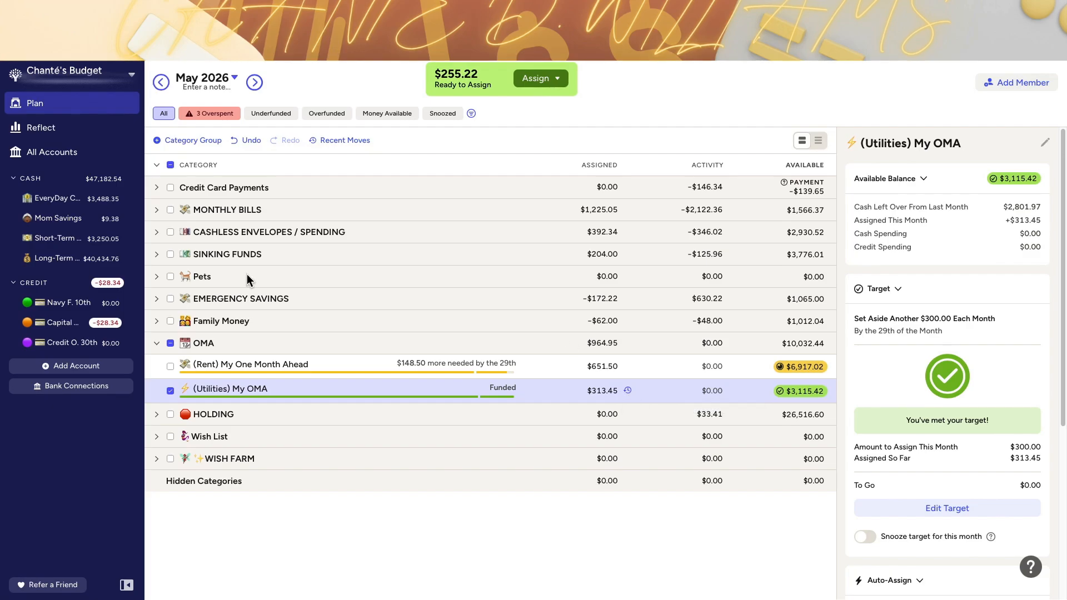
# Collapse the OMA group and add $2.50 to the amount assigned to YNAB subscription in MONTHLY BILLS.
pyautogui.click(156, 344)
pyautogui.click(156, 211)
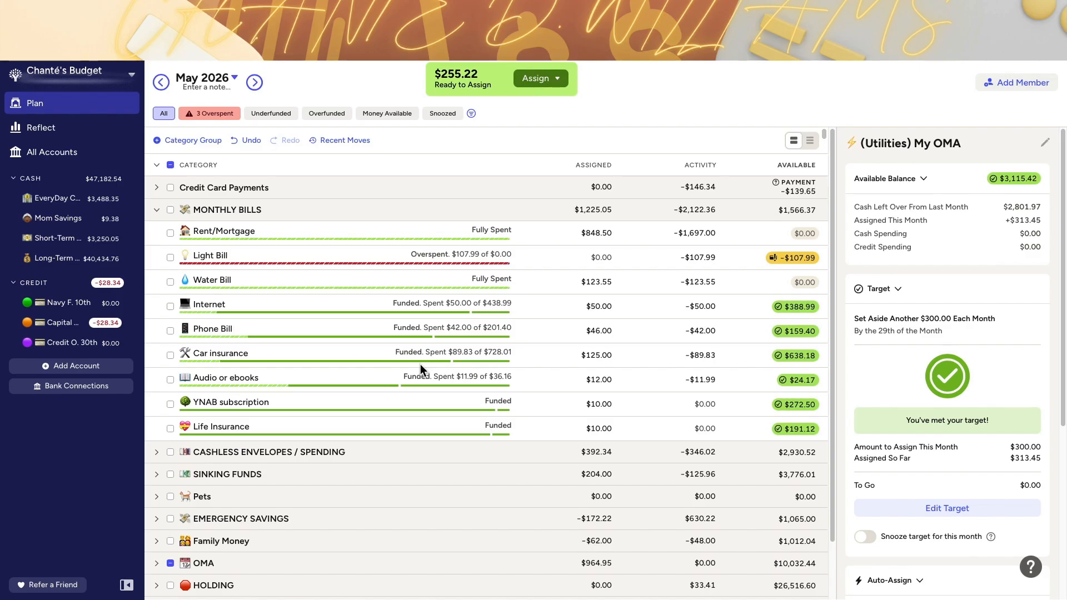
pyautogui.click(589, 405)
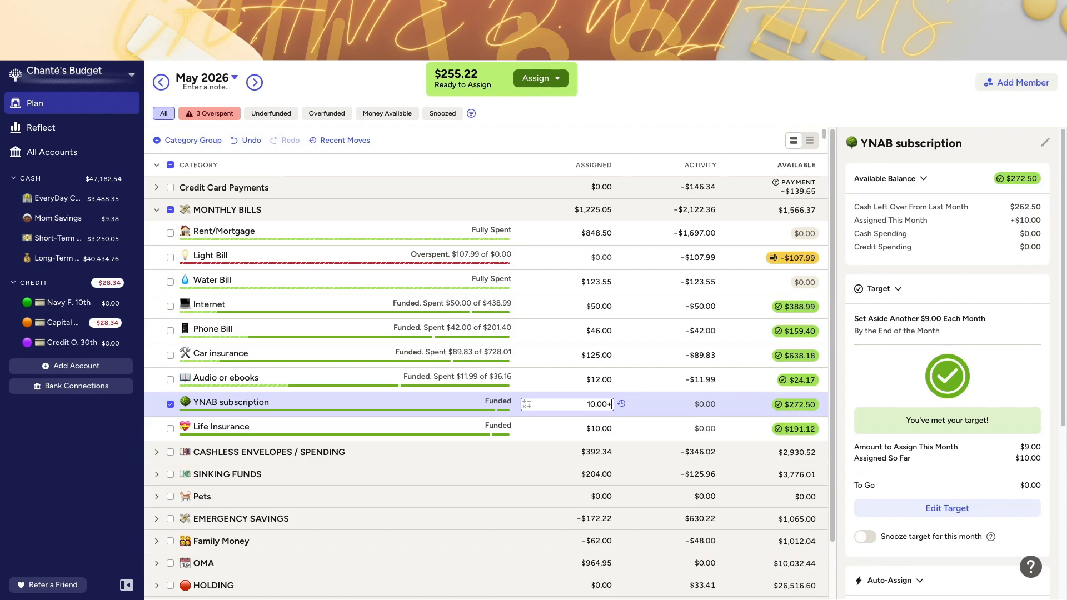
pyautogui.write('+2.5')
pyautogui.press('Return')
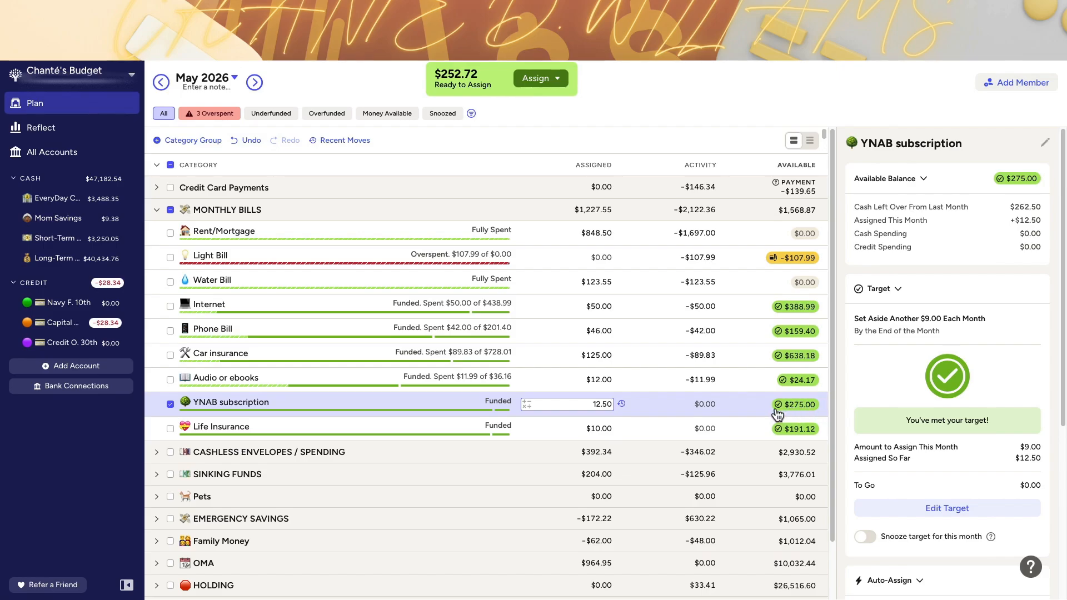
# Add $2.50 to the amount assigned to Life Insurance in MONTHLY BILLS.
pyautogui.click(600, 429)
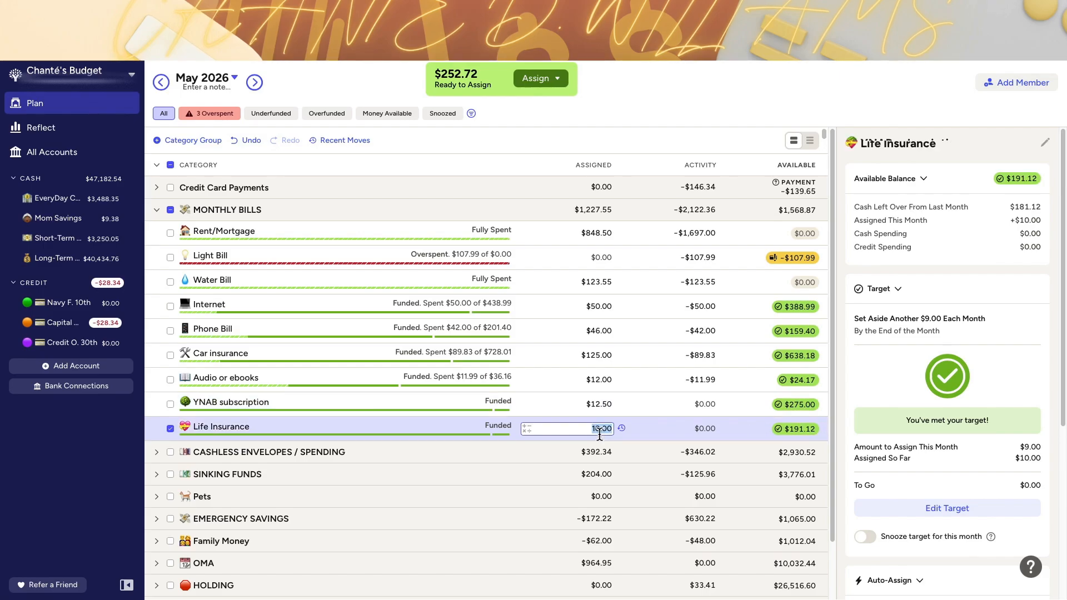
pyautogui.press('Right')
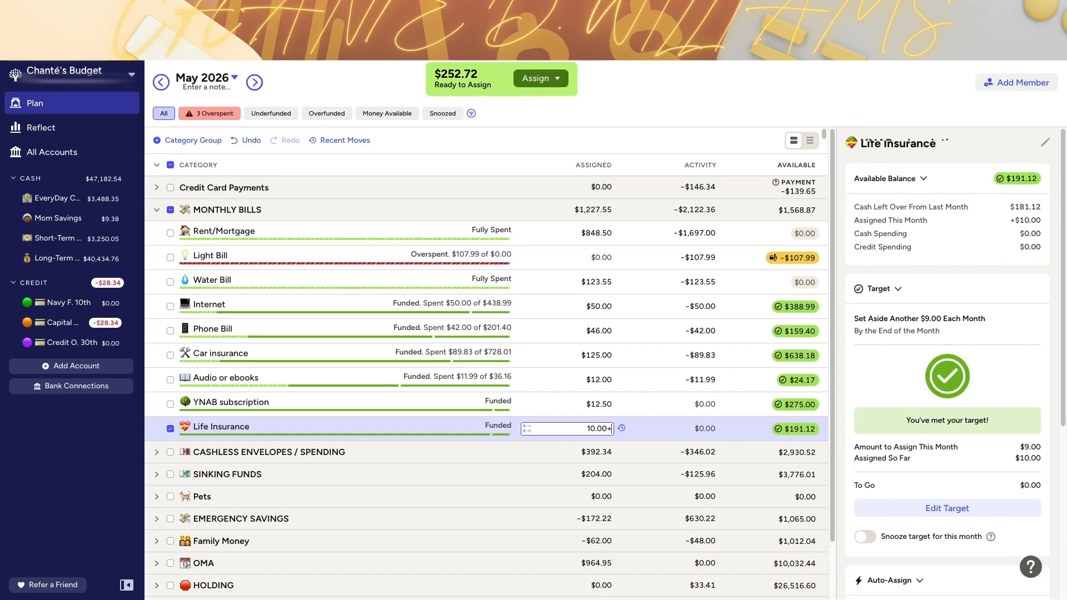
pyautogui.write('+2')
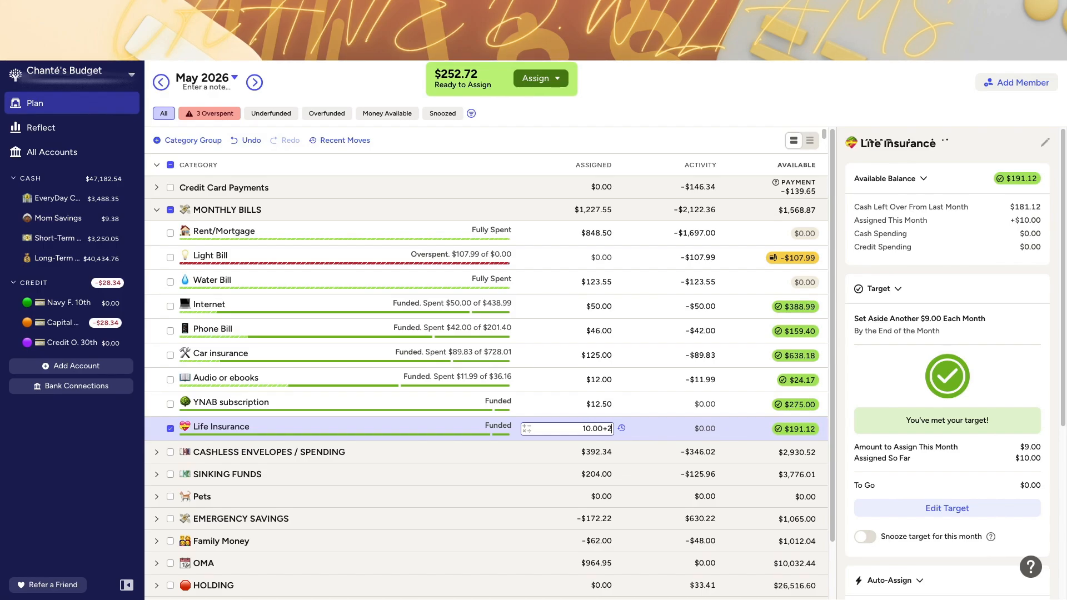
pyautogui.write('.5')
pyautogui.press('Return')
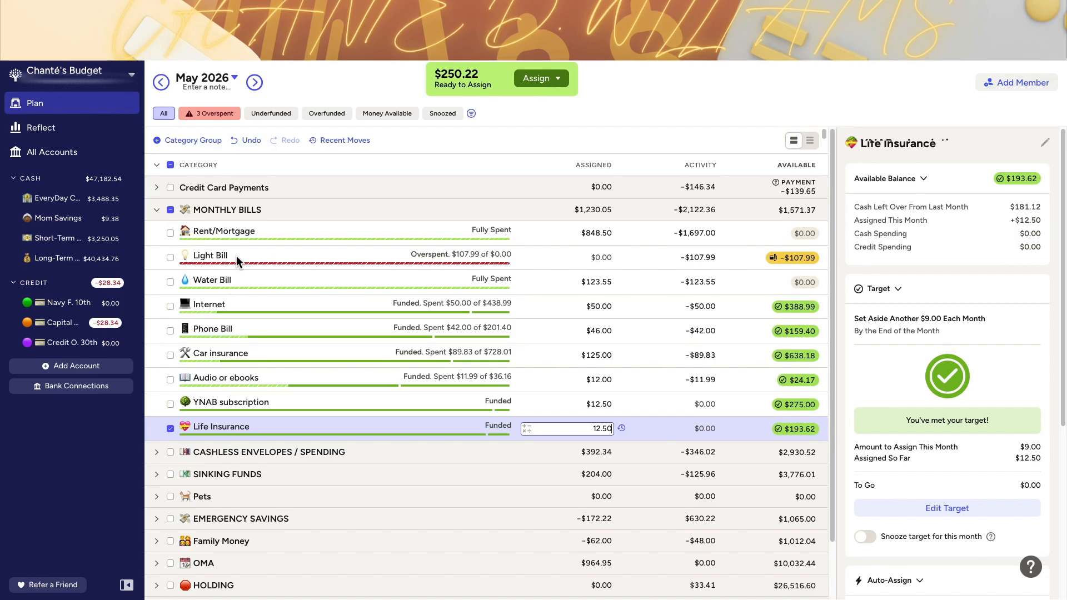
# Collapse MONTHLY BILLS, expand CASHLESS ENVELOPES / SPENDING and add $37.50 to the amount assigned to Groceries.
pyautogui.click(156, 211)
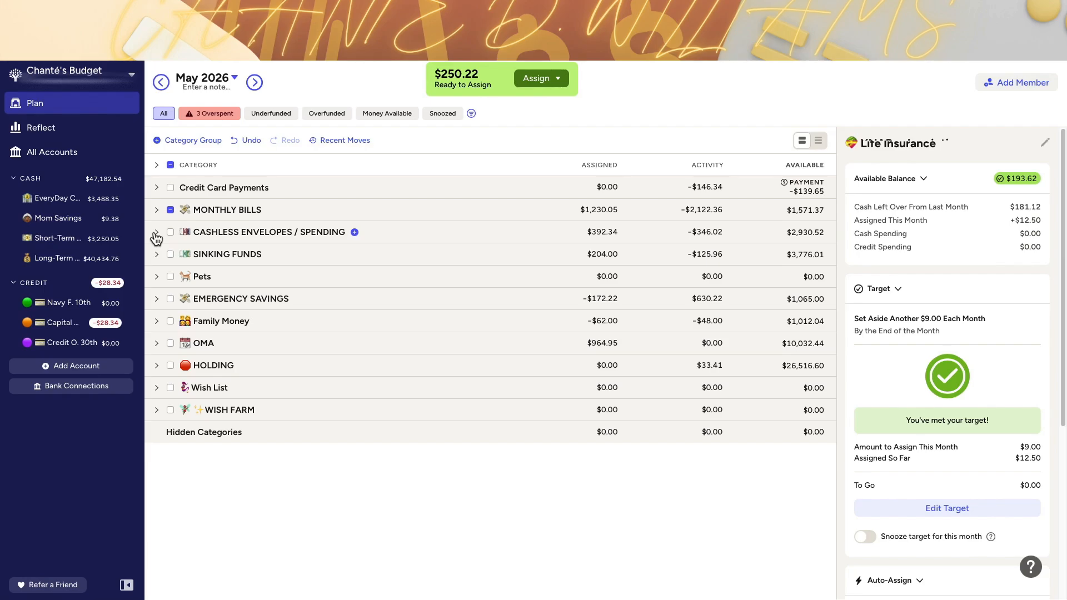
pyautogui.click(156, 233)
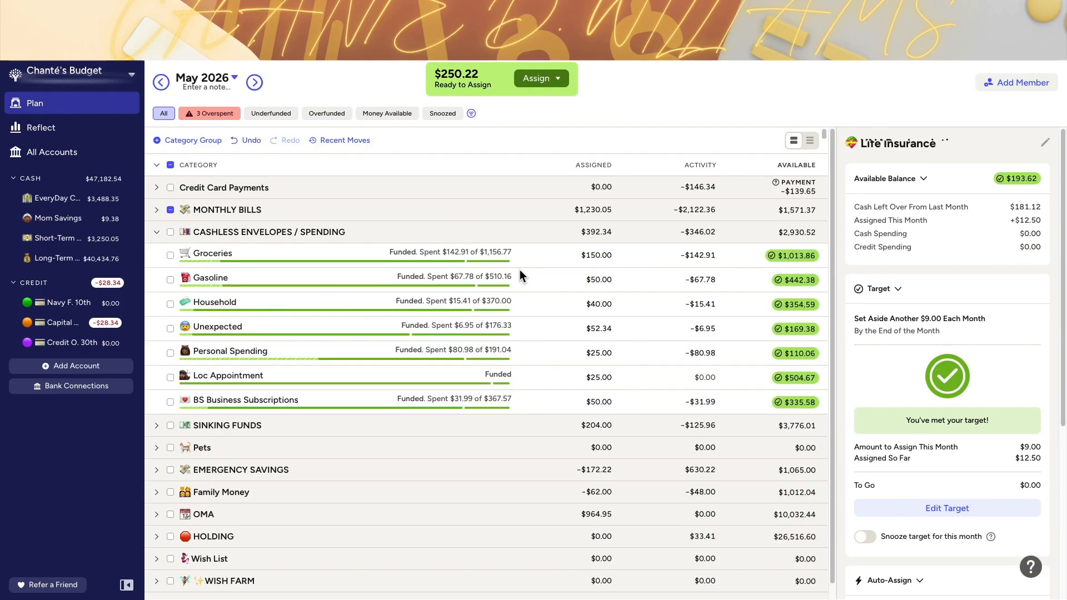
pyautogui.click(612, 255)
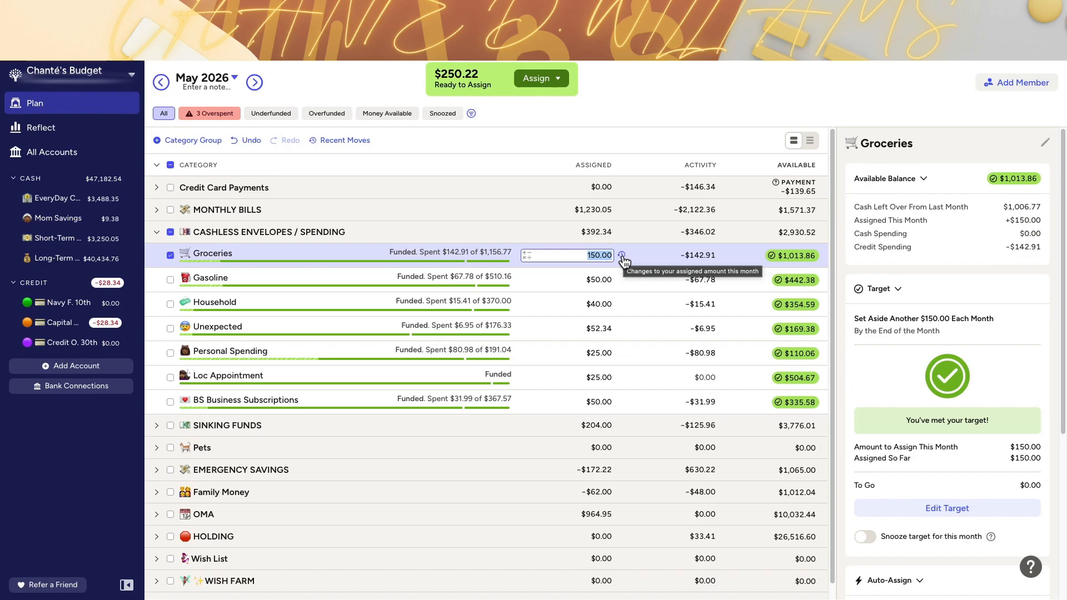
pyautogui.write('+')
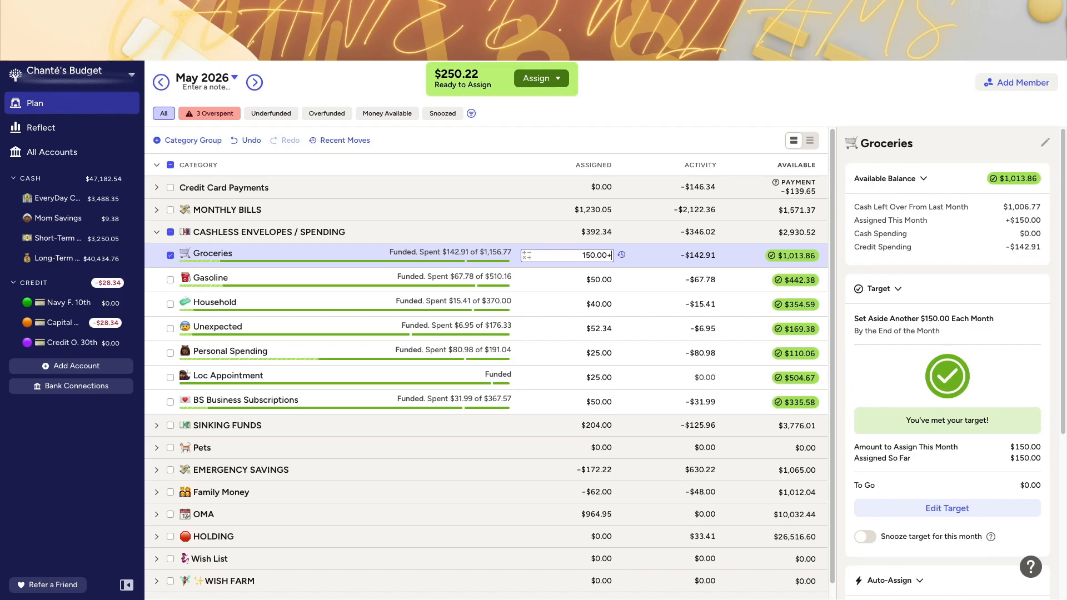
pyautogui.write('3')
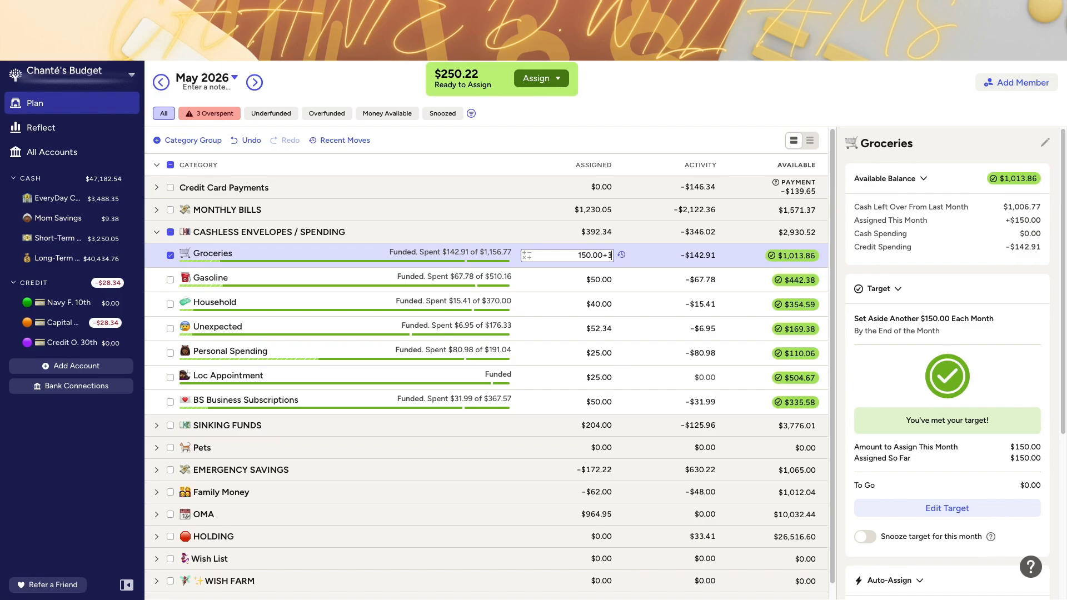
pyautogui.write('7')
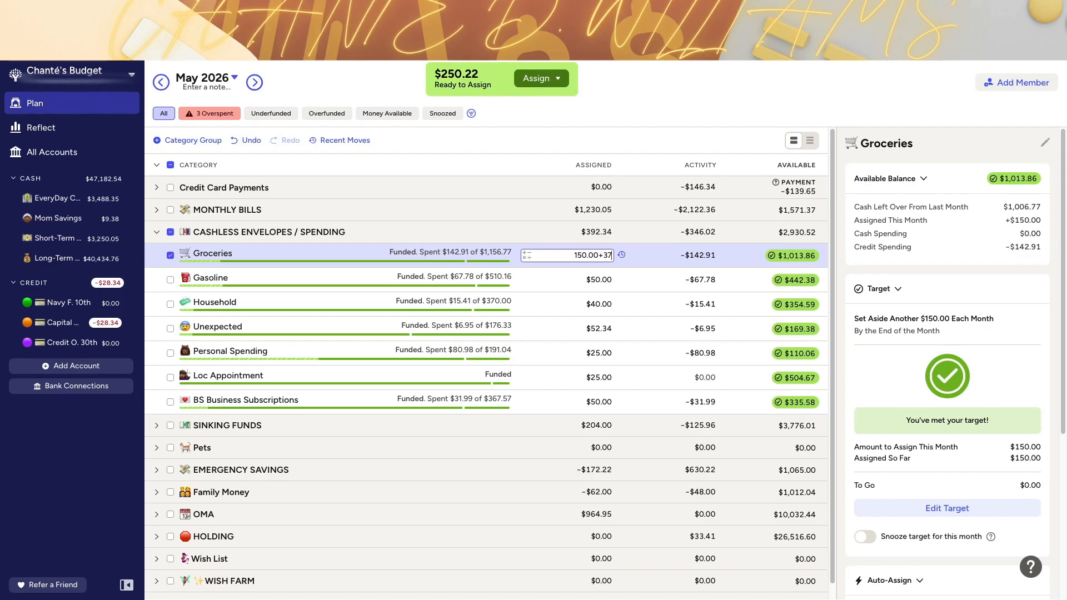
pyautogui.write('.5')
pyautogui.press('Return')
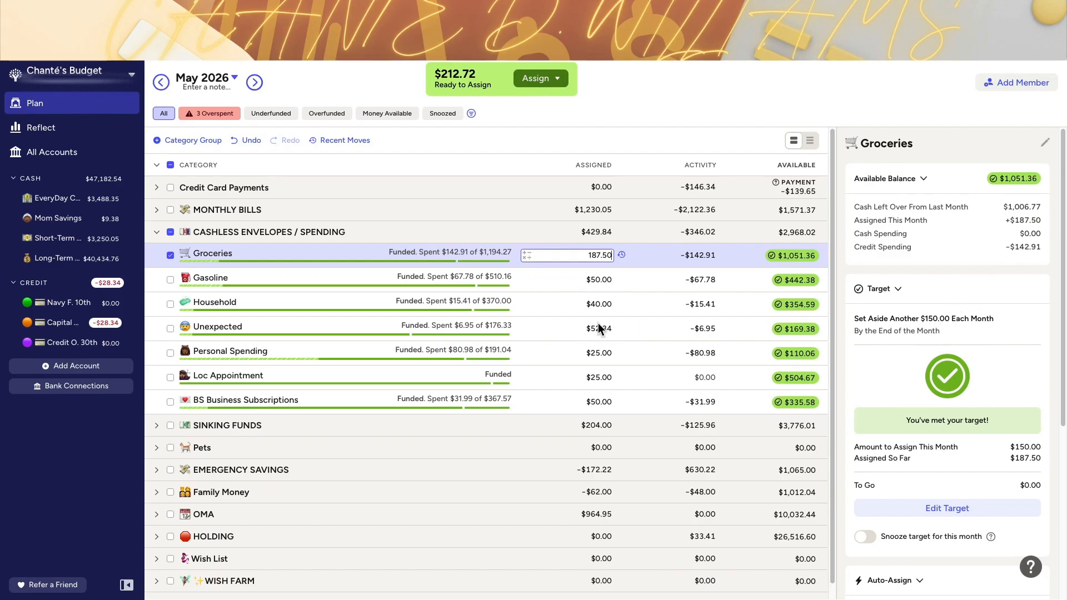
pyautogui.click(592, 279)
pyautogui.write('+')
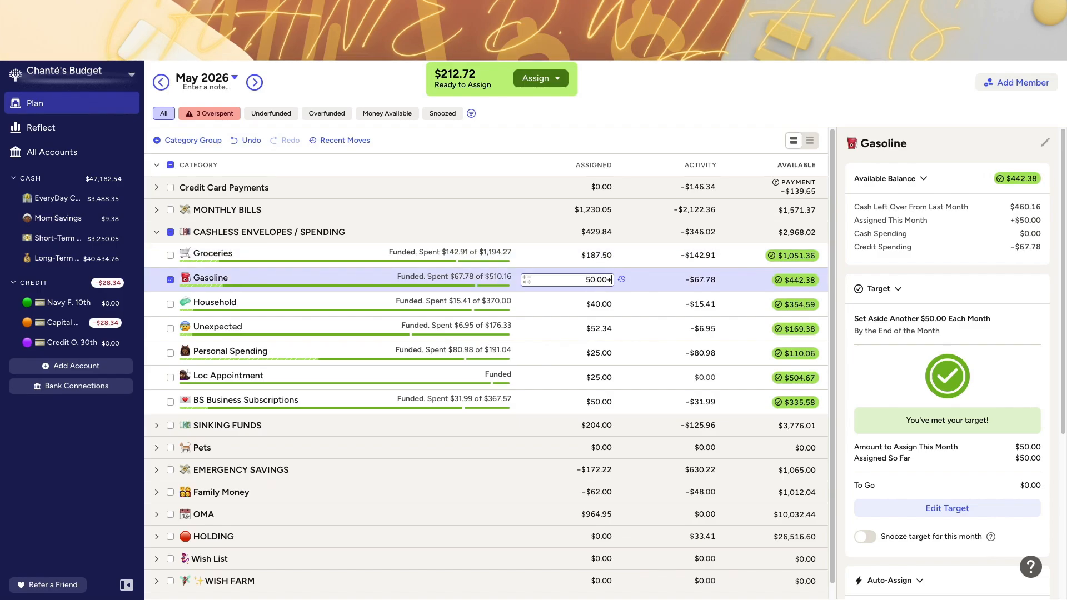
pyautogui.write('+')
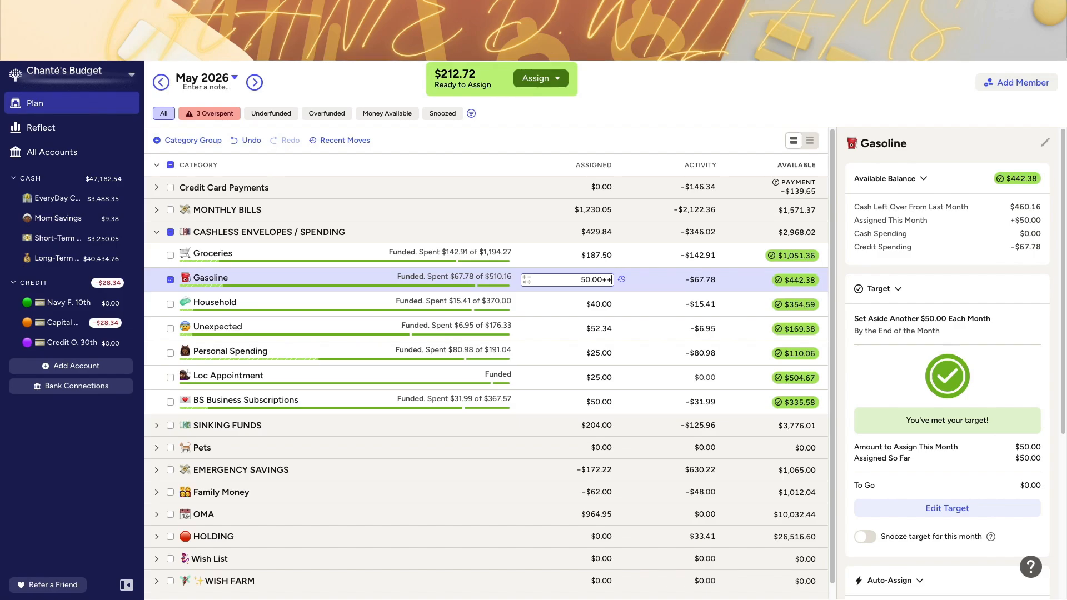
pyautogui.write('12.5')
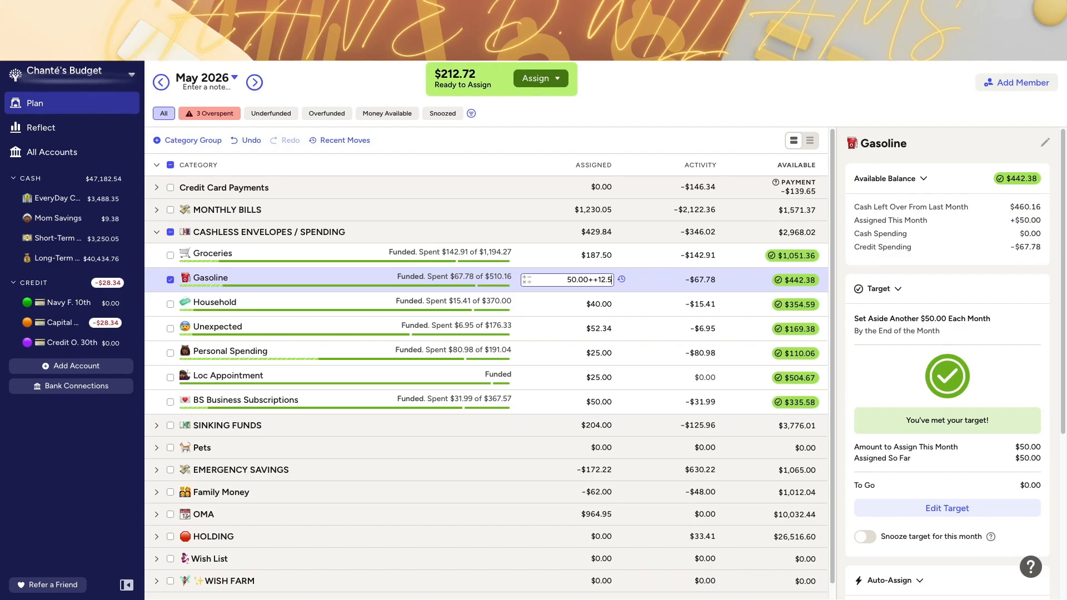
pyautogui.press('Return')
pyautogui.click(247, 140)
# Add $12.50 to the amount assigned to Gasoline in CASHLESS ENVELOPES / SPENDING.
pyautogui.click(604, 276)
pyautogui.press('Right')
pyautogui.write('+12')
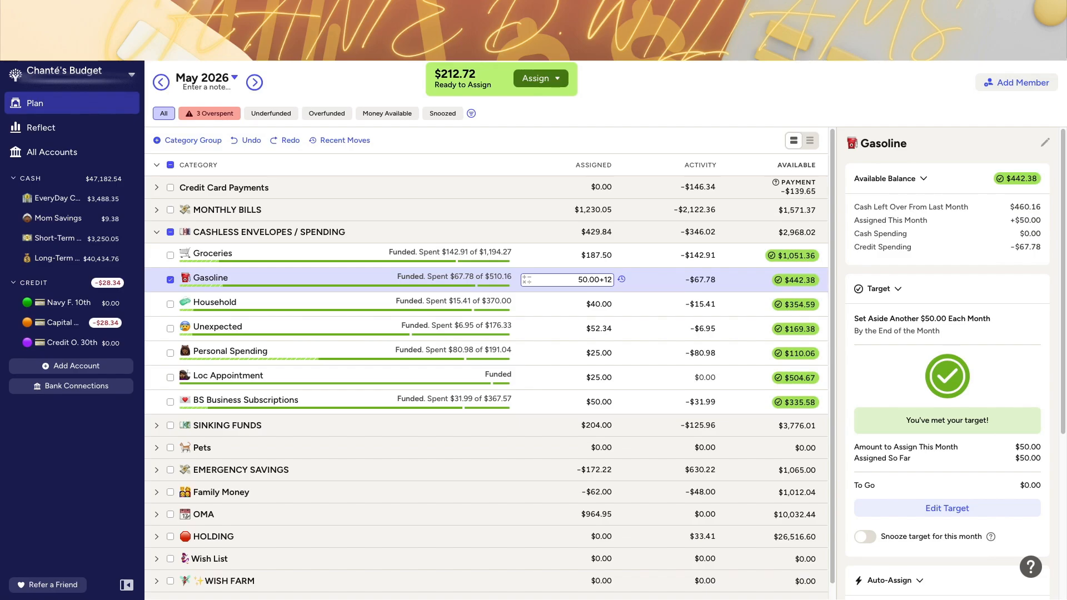
pyautogui.write('.5')
pyautogui.press('Return')
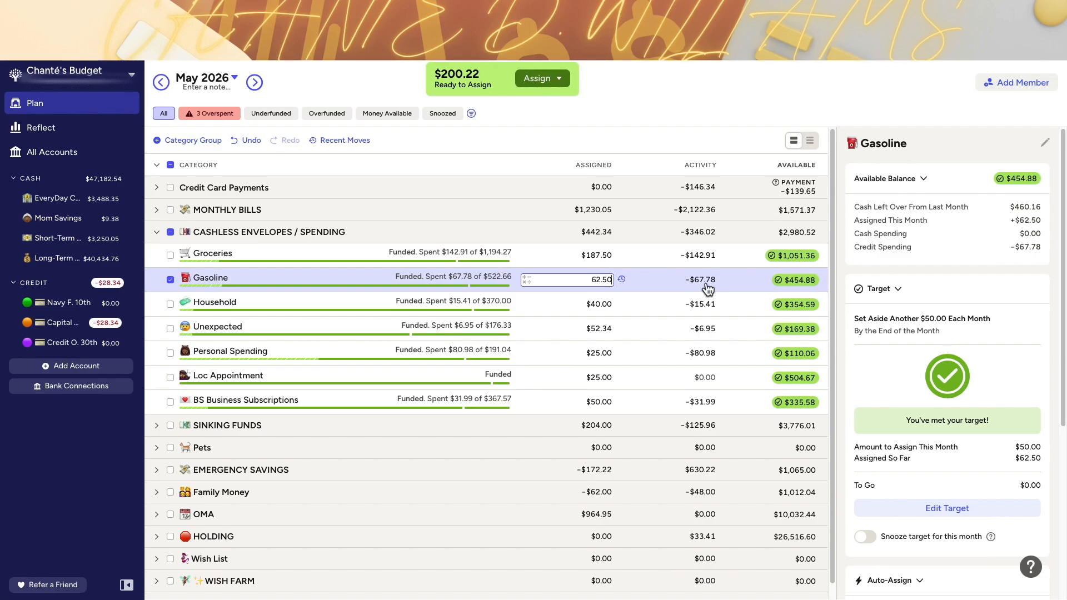
# Review this month's transactions in the Gasoline category and close the activity list.
pyautogui.click(738, 282)
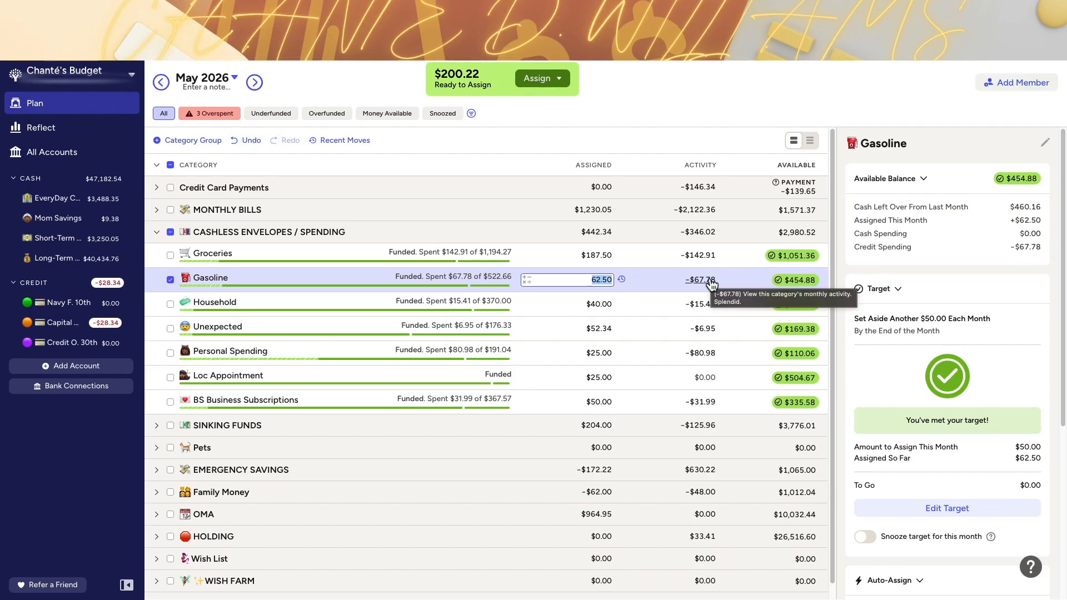
pyautogui.press('Return')
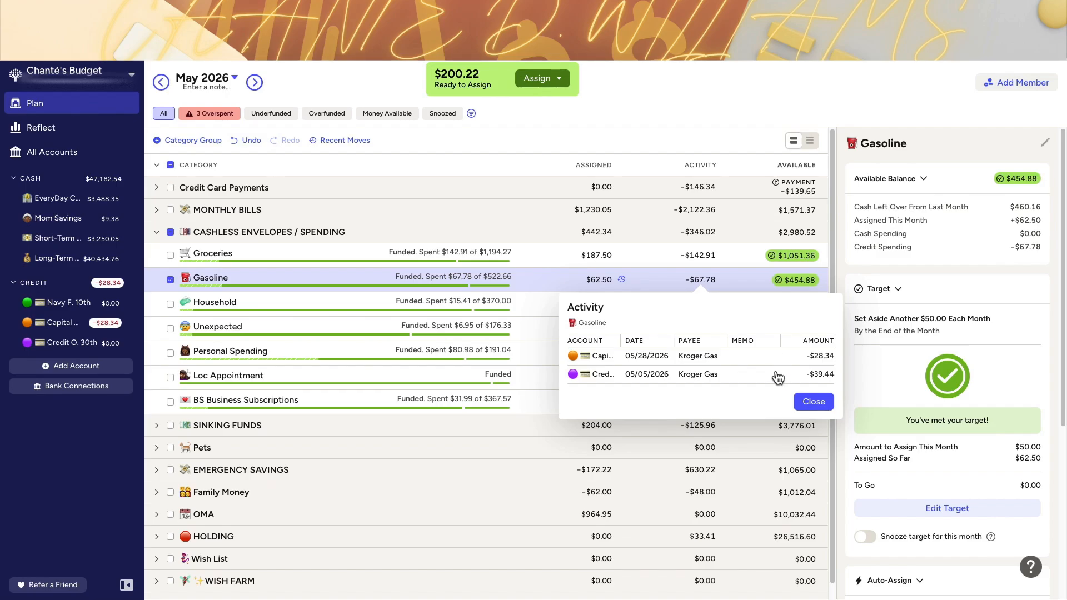
pyautogui.click(822, 403)
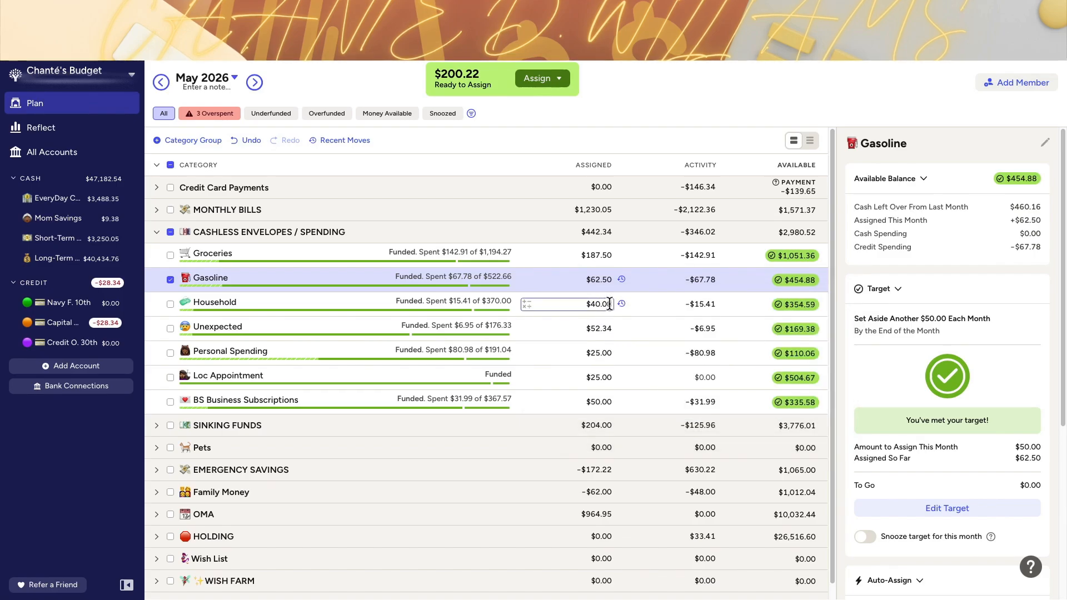
# Add $10 to the amount assigned to Household in CASHLESS ENVELOPES / SPENDING.
pyautogui.click(603, 304)
pyautogui.press('Right')
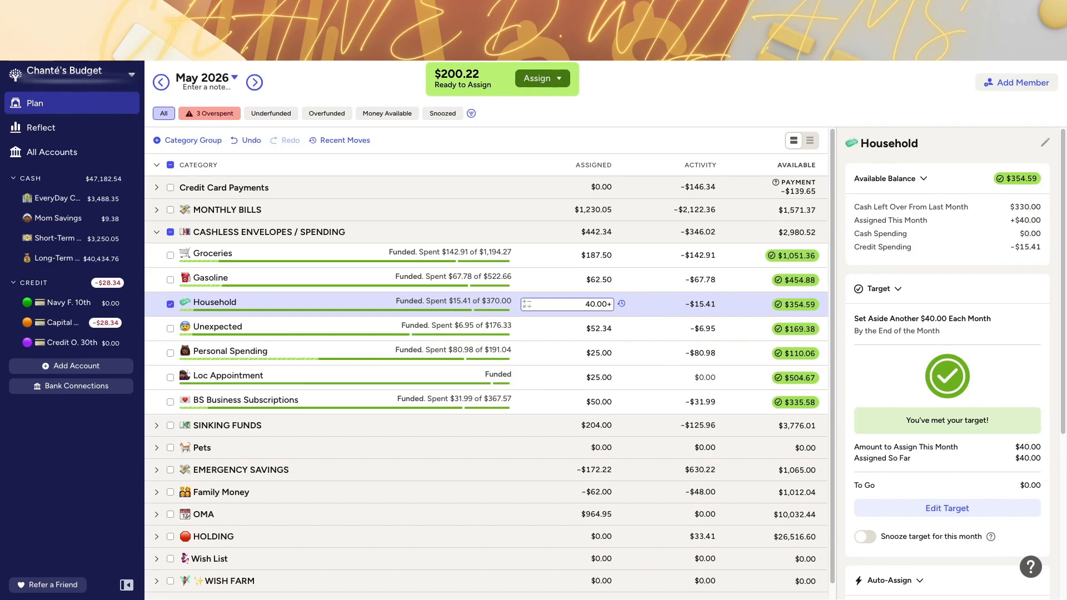
pyautogui.write('+10')
pyautogui.press('Return')
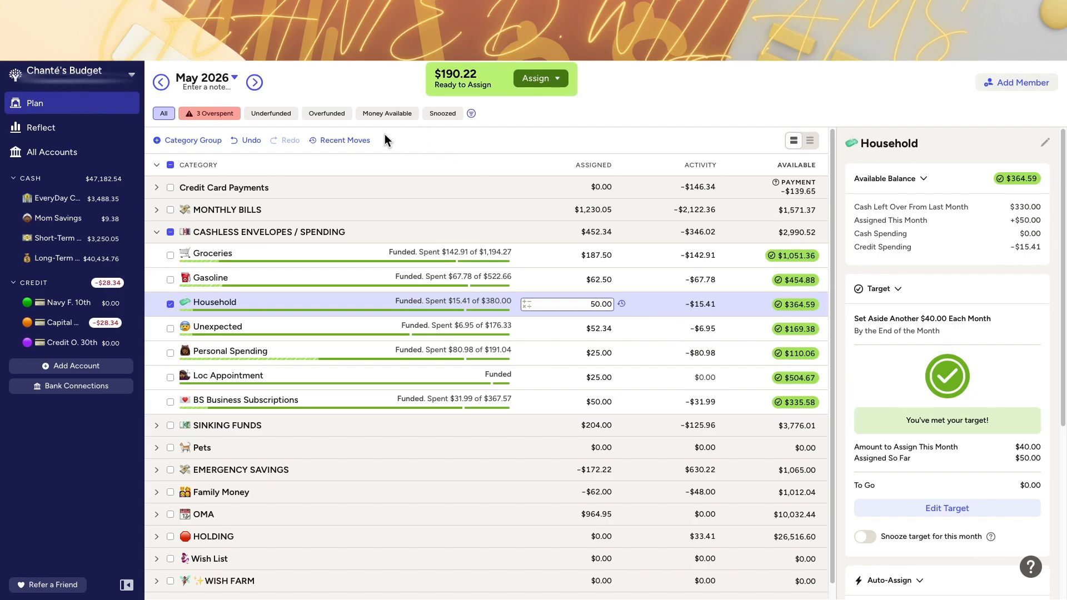
# Undo and reinstate the last Household assignment while checking that category's history of assigned changes.
pyautogui.click(251, 142)
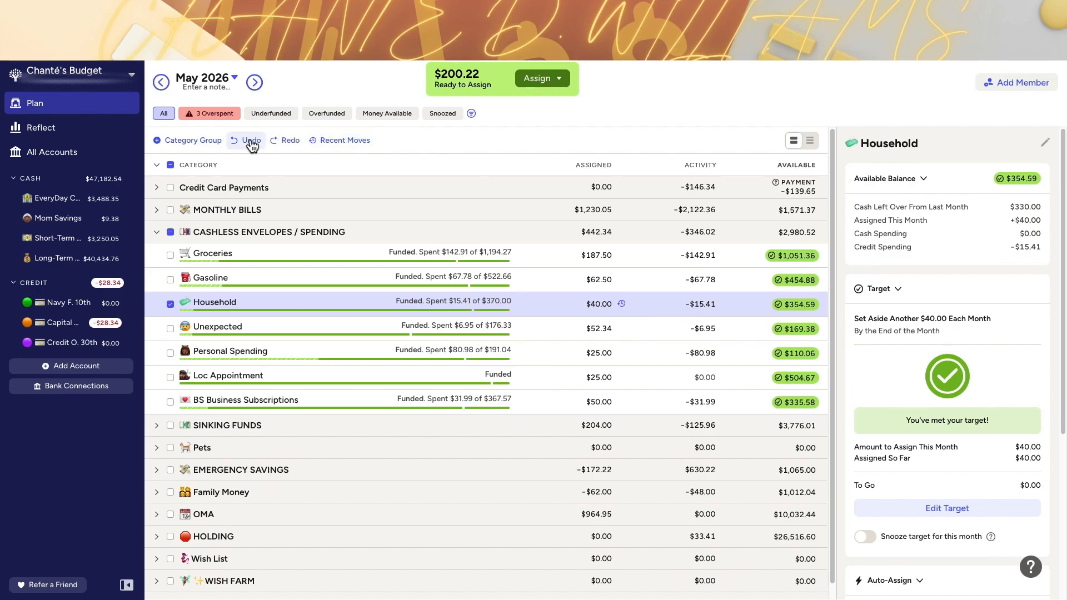
pyautogui.click(623, 304)
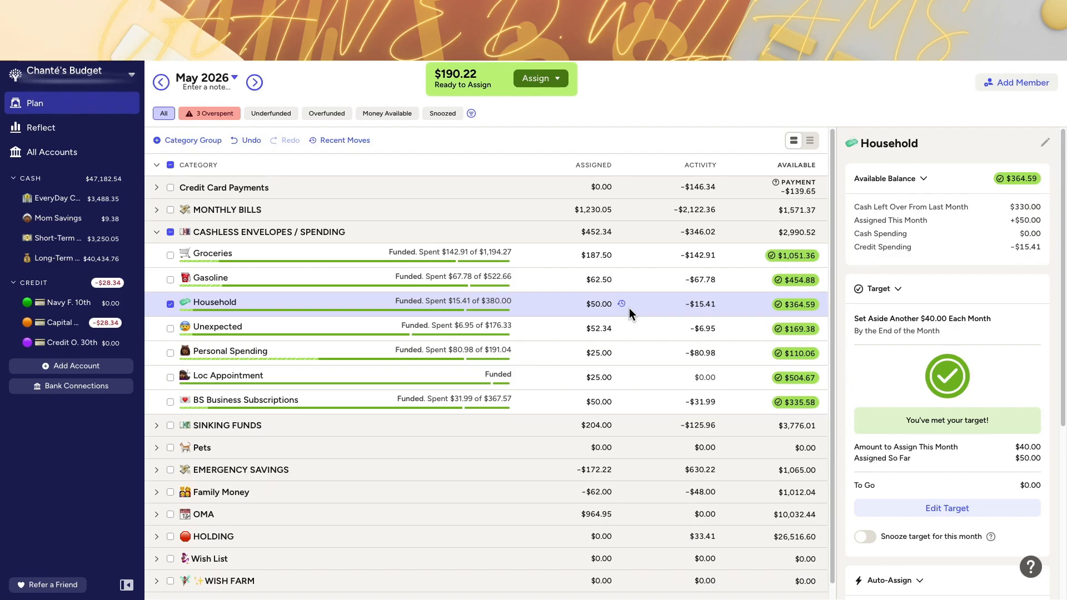
pyautogui.click(575, 305)
pyautogui.click(639, 303)
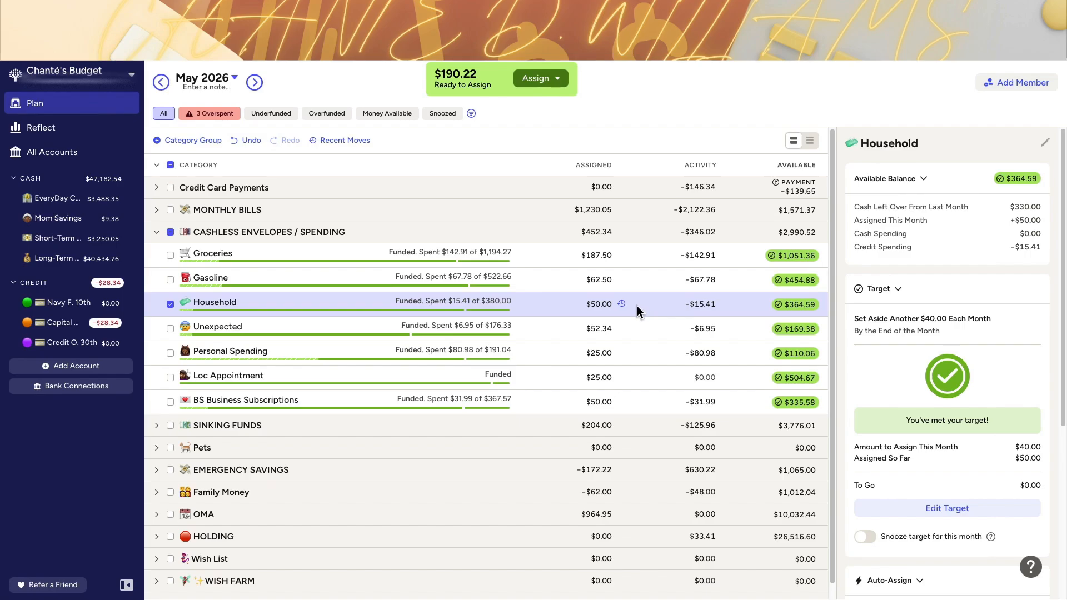
# Add $12.50 to the amount assigned to Unexpected in CASHLESS ENVELOPES / SPENDING.
pyautogui.click(607, 330)
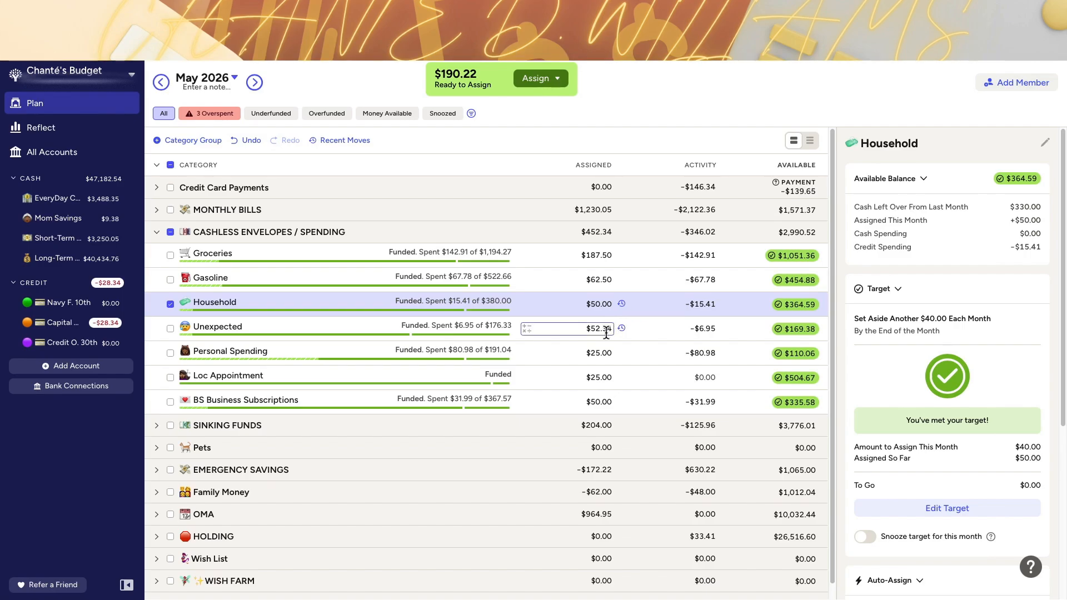
pyautogui.click(606, 330)
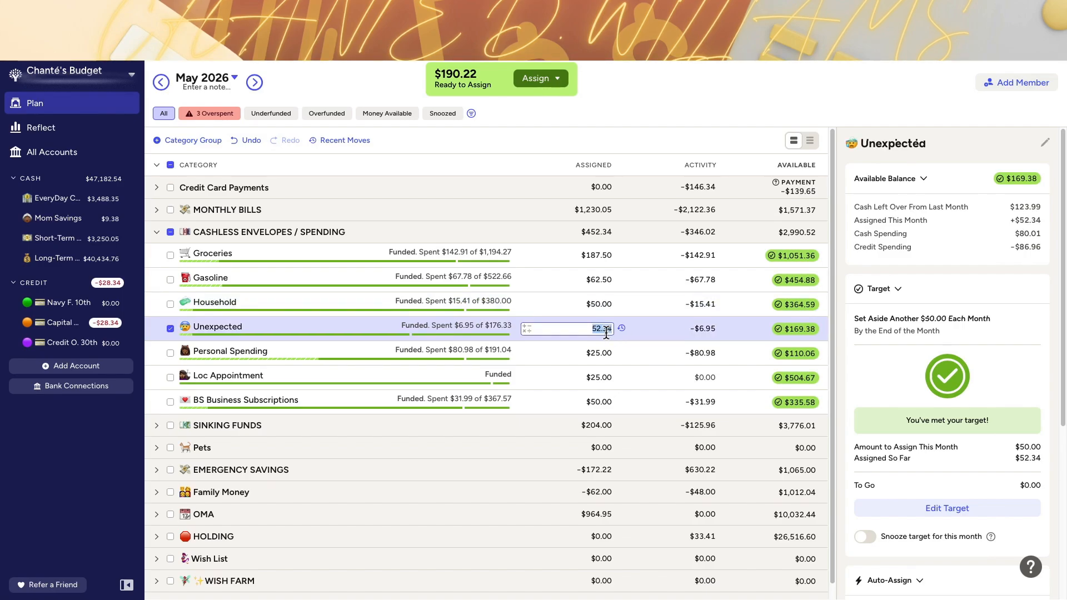
pyautogui.press('Right')
pyautogui.write('+12.5')
pyautogui.press('Return')
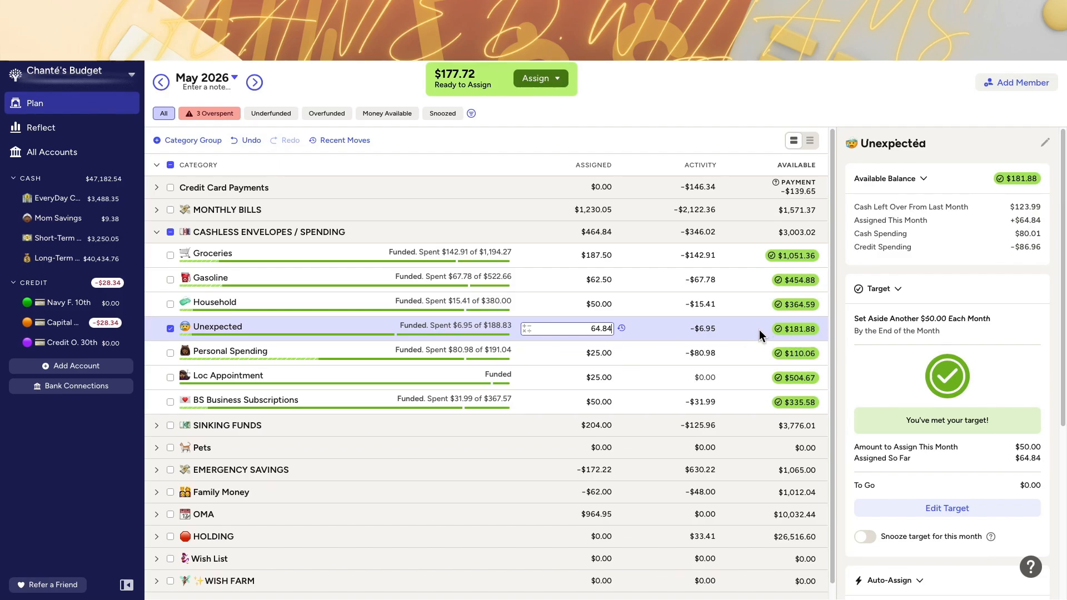
# Add $6.25 to the amount assigned to Personal Spending in CASHLESS ENVELOPES / SPENDING.
pyautogui.click(597, 354)
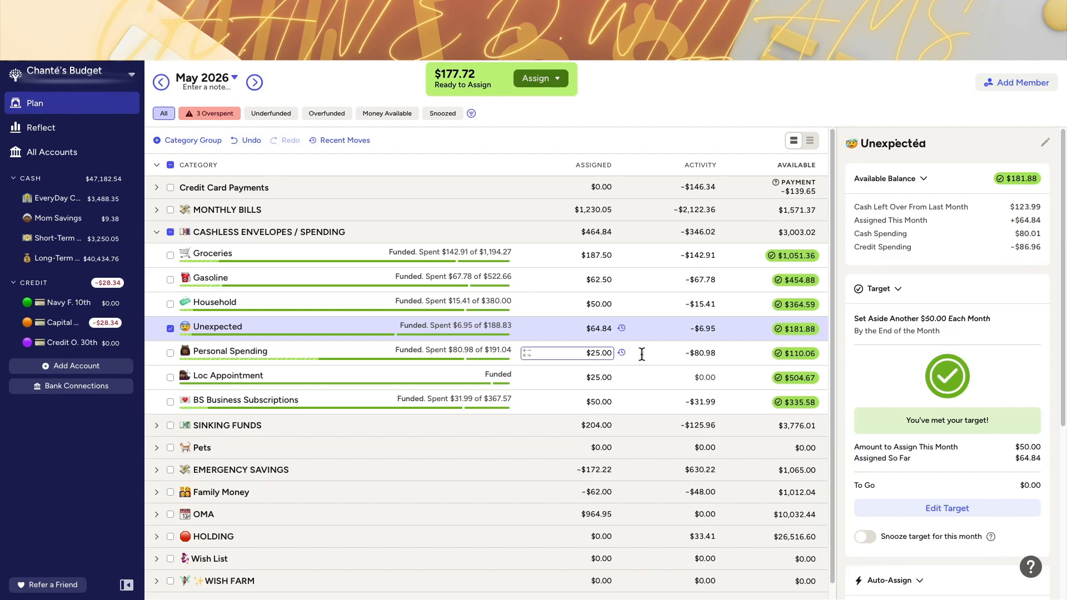
pyautogui.write('+')
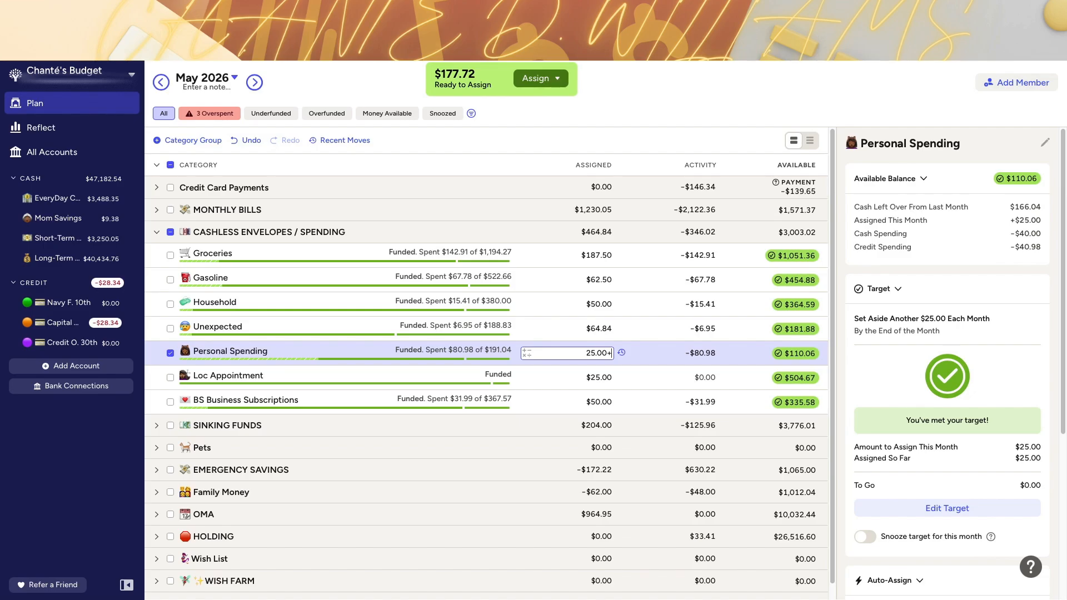
pyautogui.write('6.25')
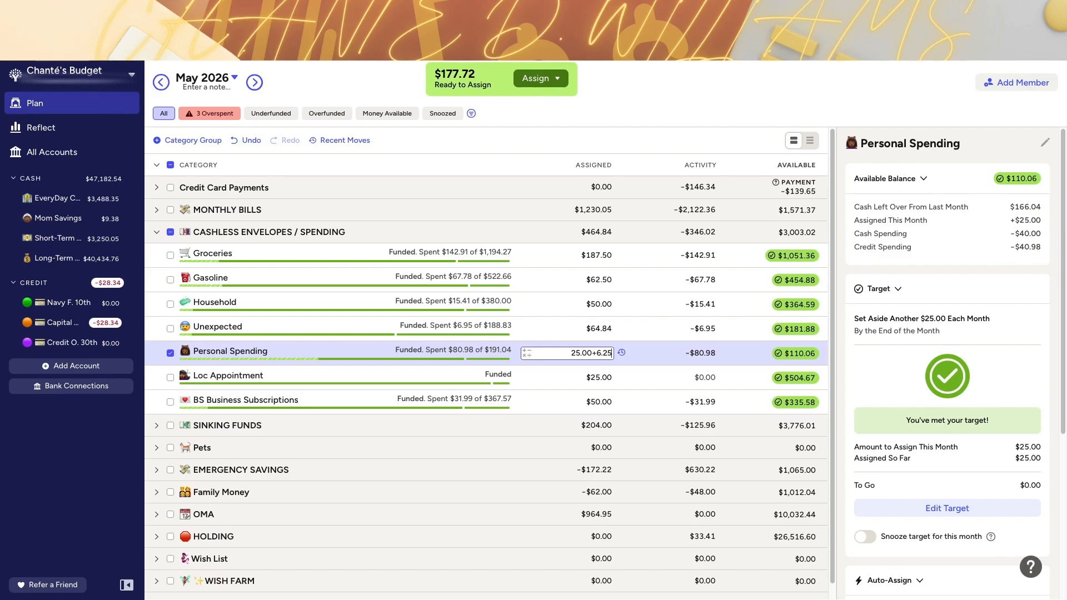
pyautogui.press('Return')
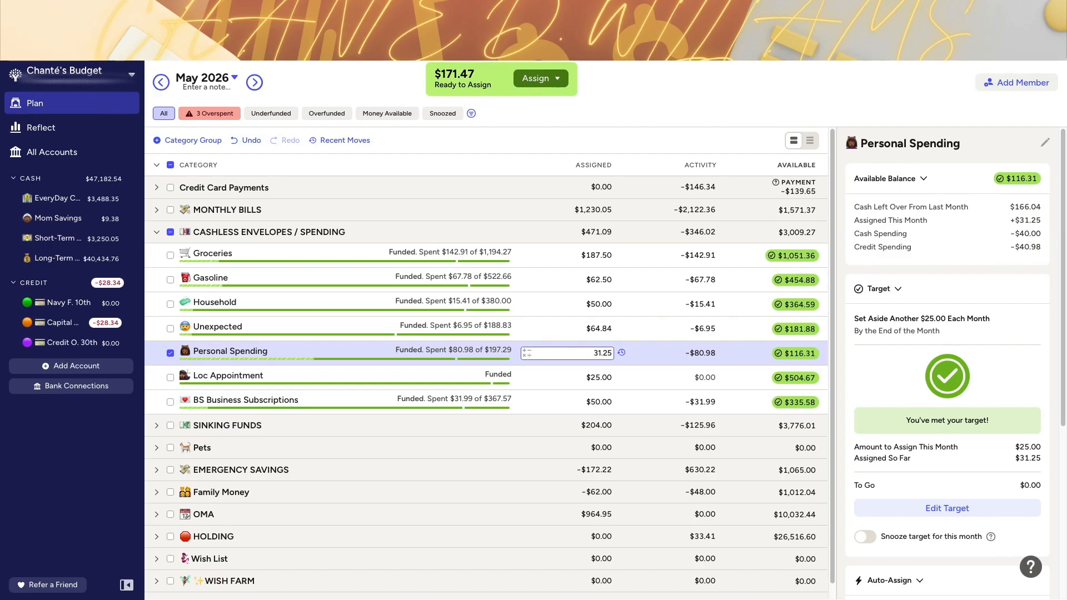
# Add $6.25 to the amount assigned to Loc Appointment in CASHLESS ENVELOPES / SPENDING.
pyautogui.click(609, 380)
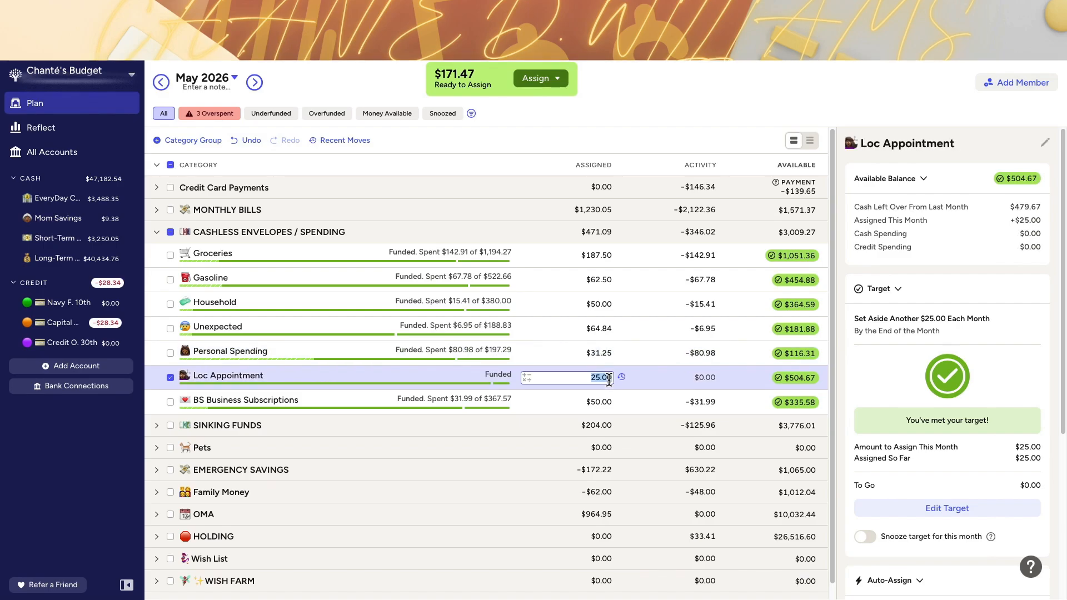
pyautogui.write('+6')
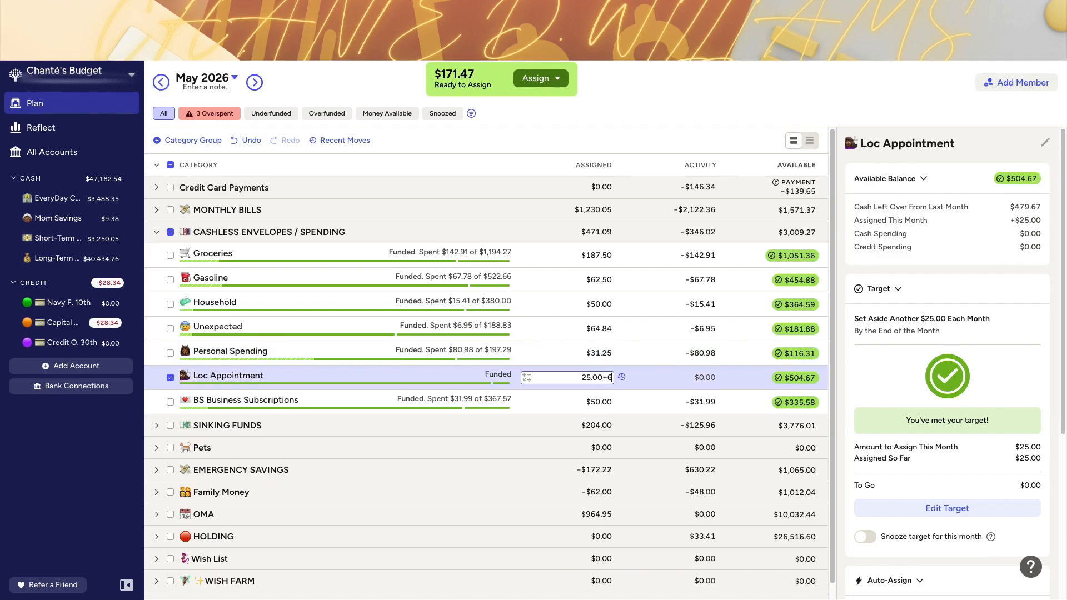
pyautogui.write('.1')
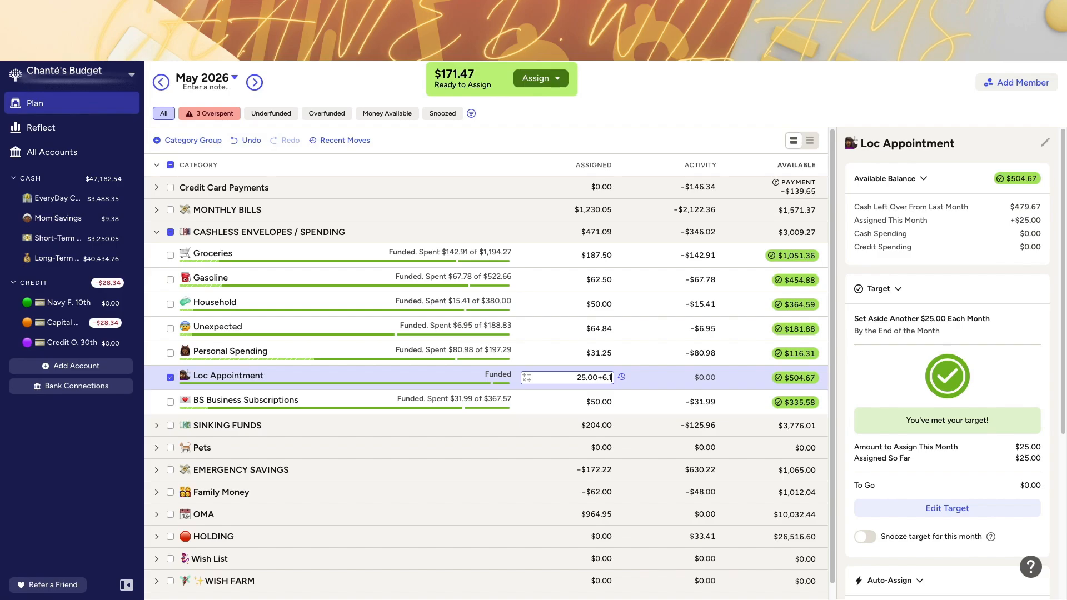
pyautogui.press('BackSpace')
pyautogui.write('25')
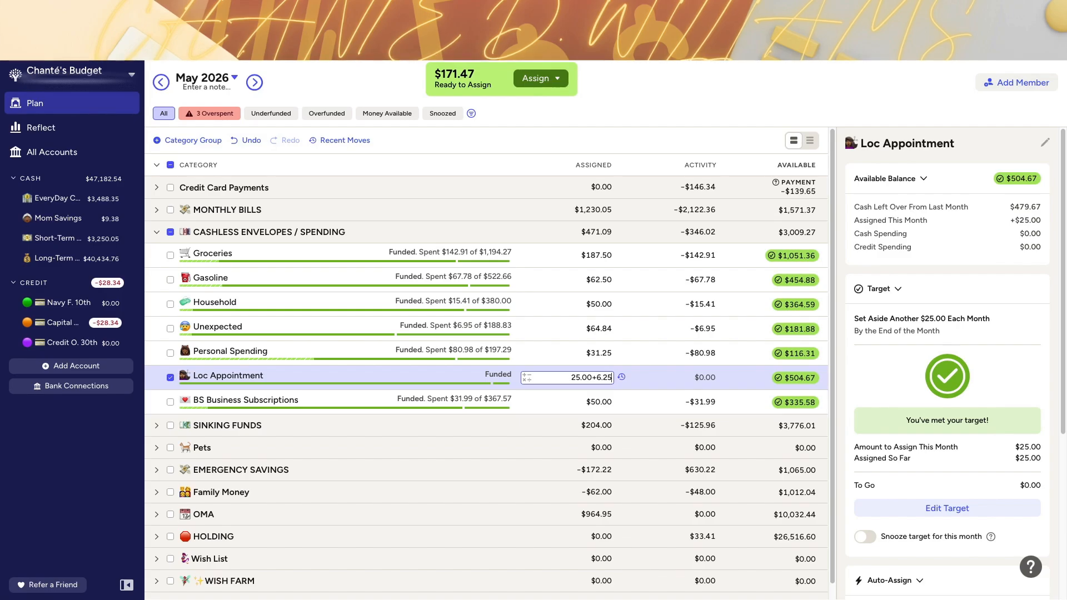
pyautogui.press('Return')
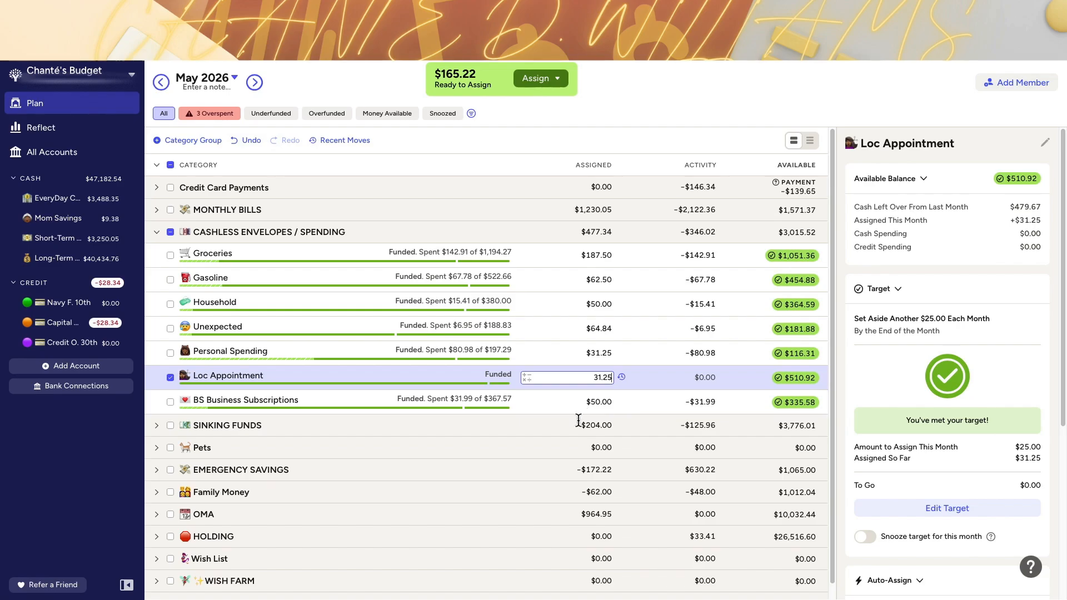
pyautogui.scroll(-1, 484, 348)
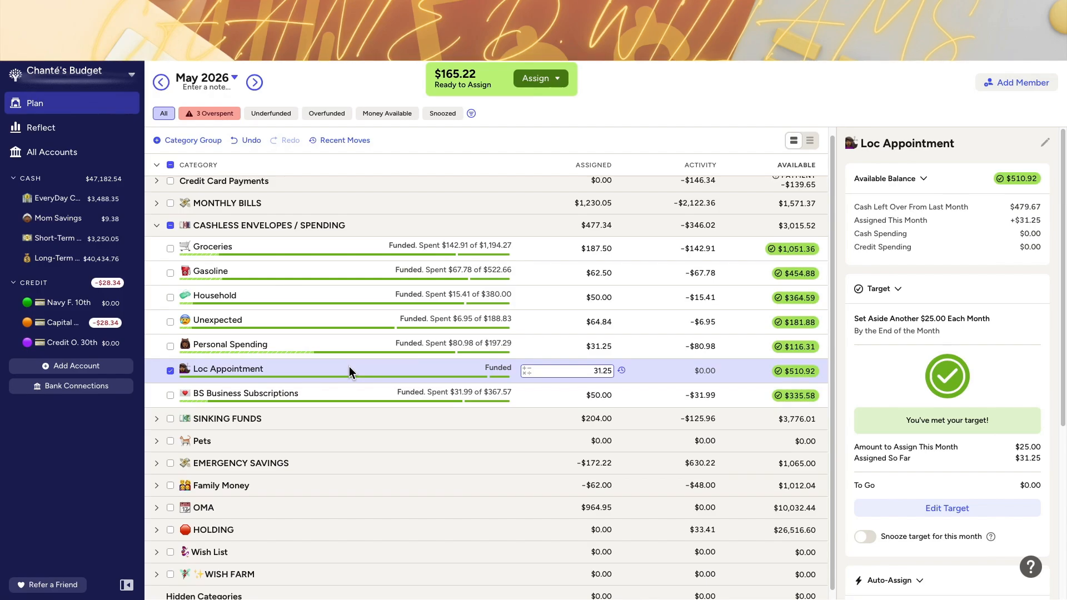
pyautogui.scroll(-1, 349, 366)
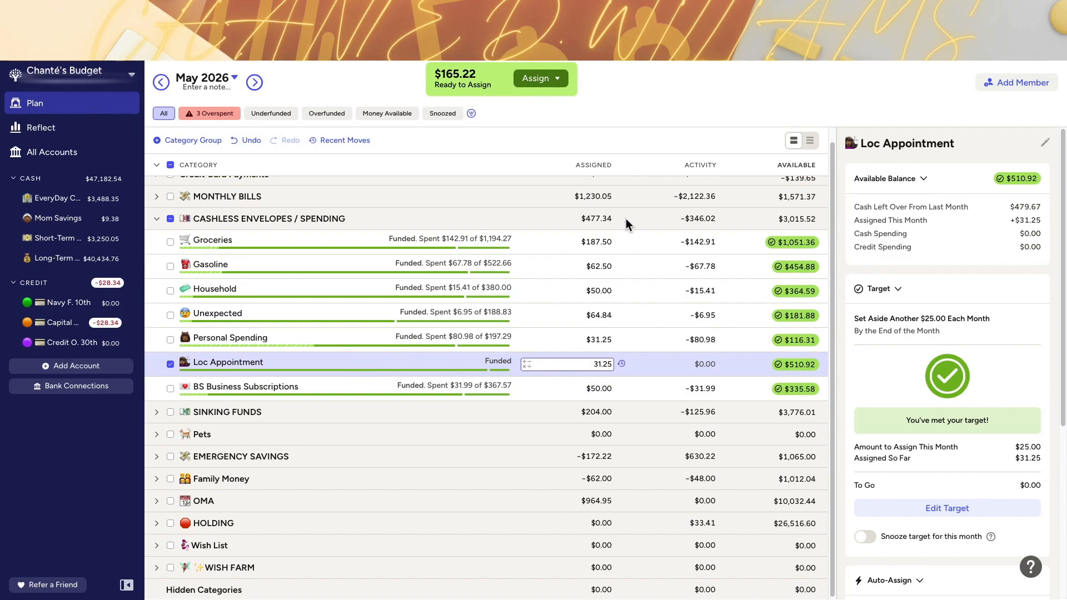
pyautogui.click(613, 360)
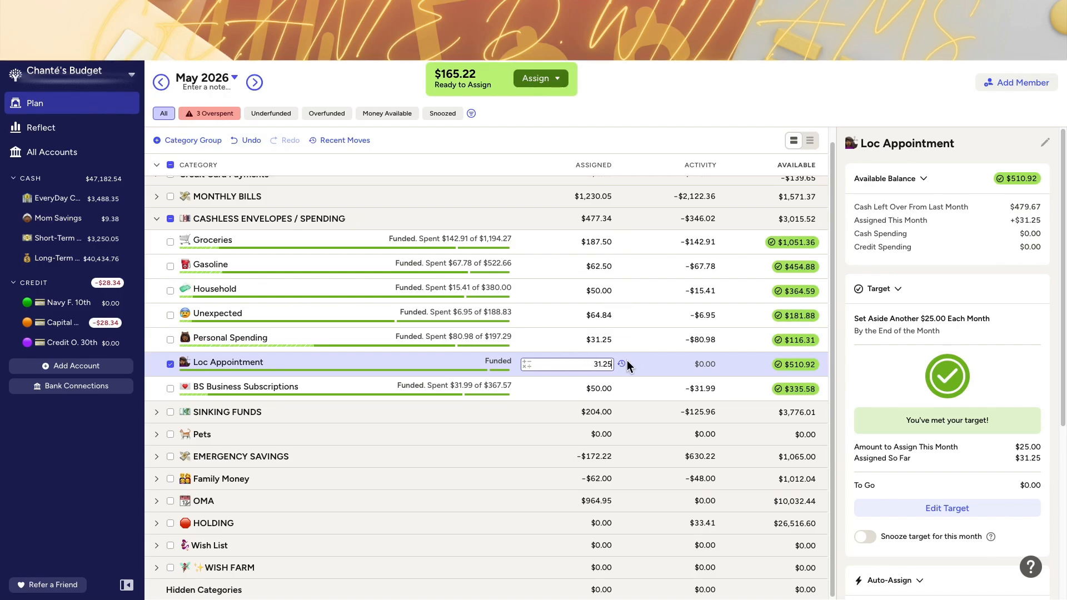
pyautogui.press('Return')
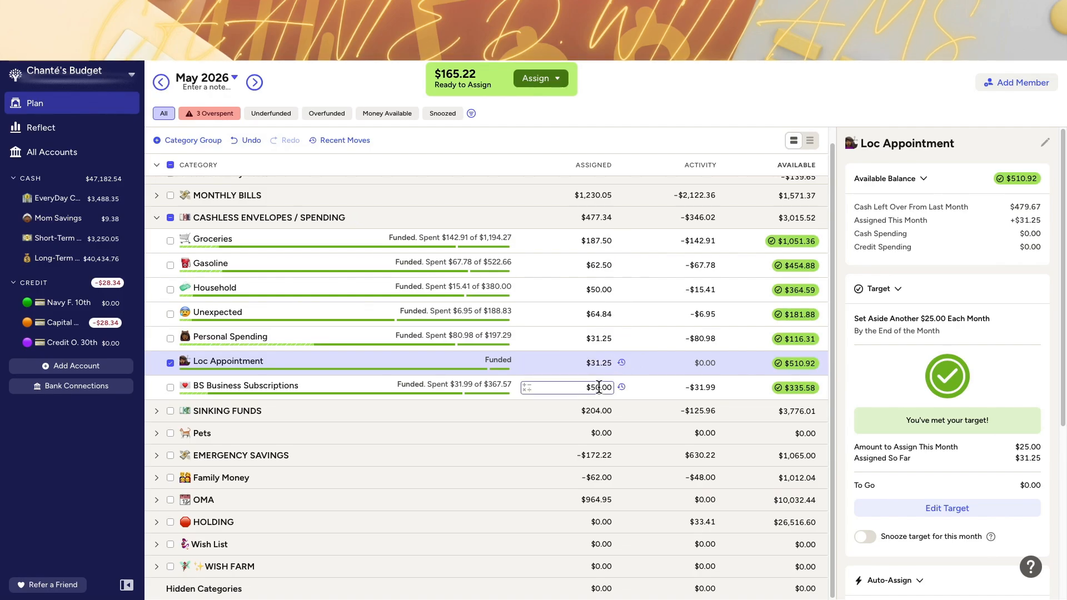
# Check the activity of BS Business Subscriptions and add $12.50 to the amount assigned to that category.
pyautogui.click(599, 388)
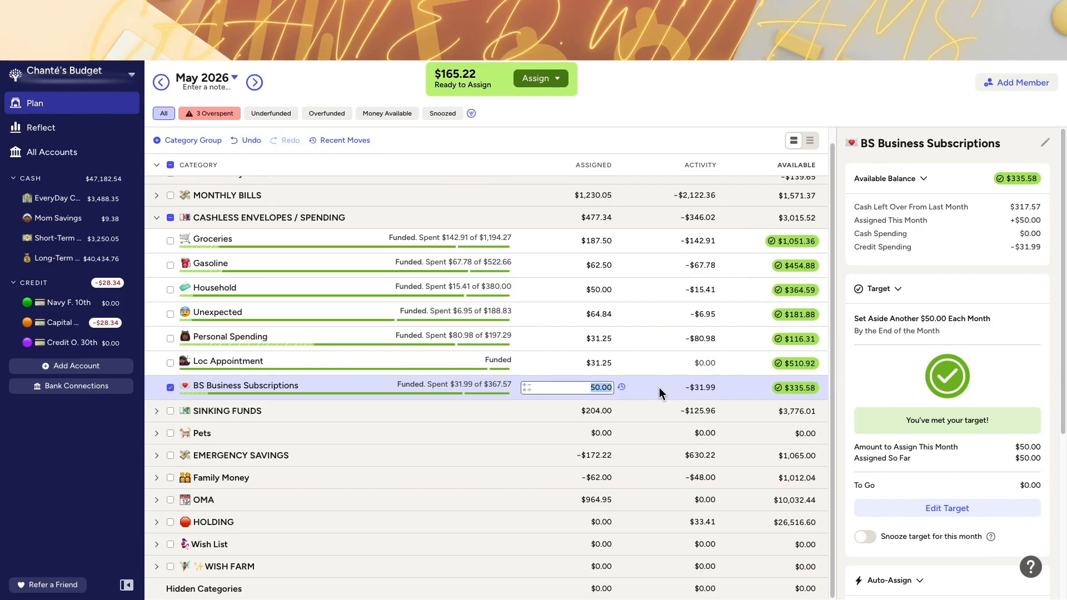
pyautogui.click(696, 389)
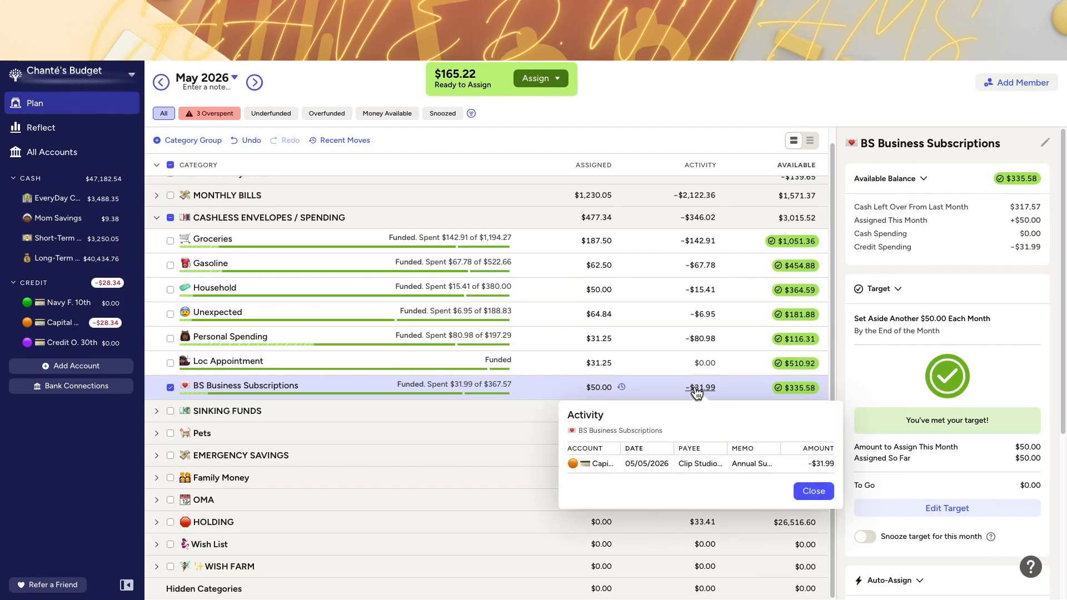
pyautogui.click(647, 388)
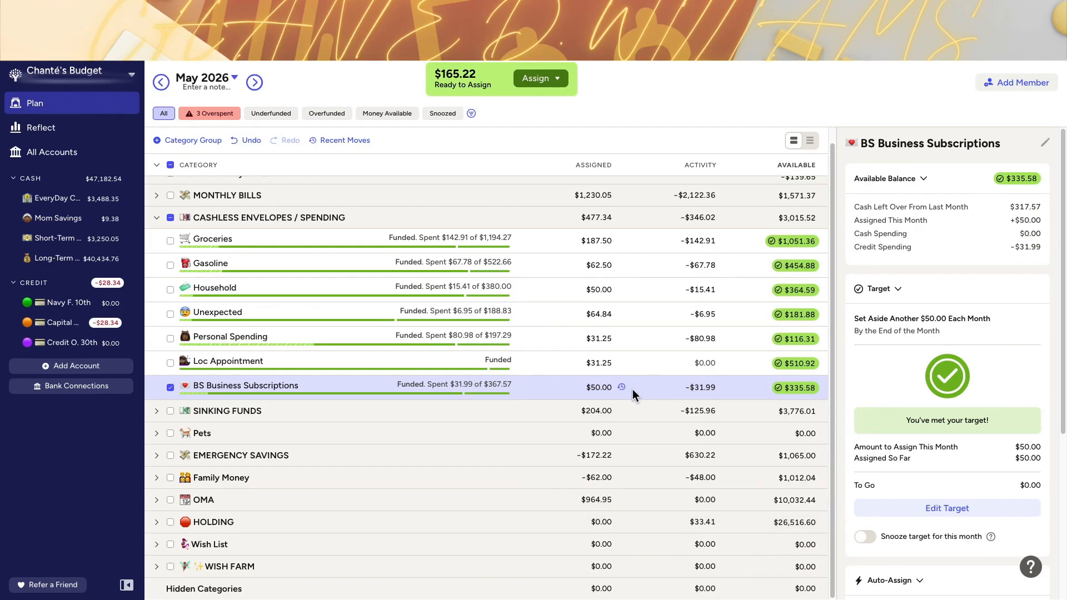
pyautogui.click(590, 389)
pyautogui.moveTo(589, 389); pyautogui.dragTo(635, 385)
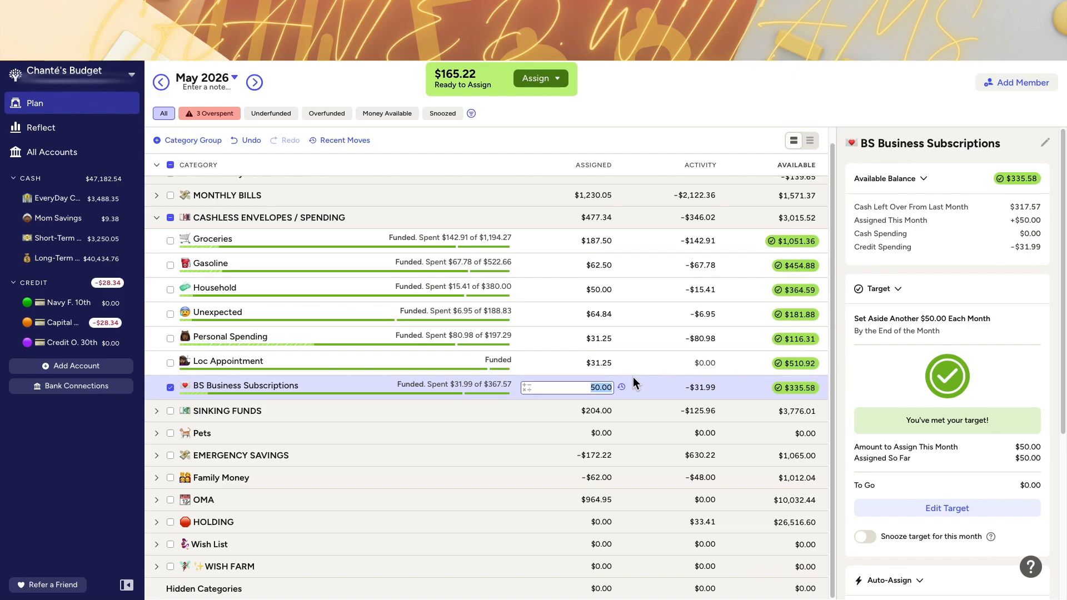
pyautogui.write('+12')
pyautogui.write('.5')
pyautogui.press('Return')
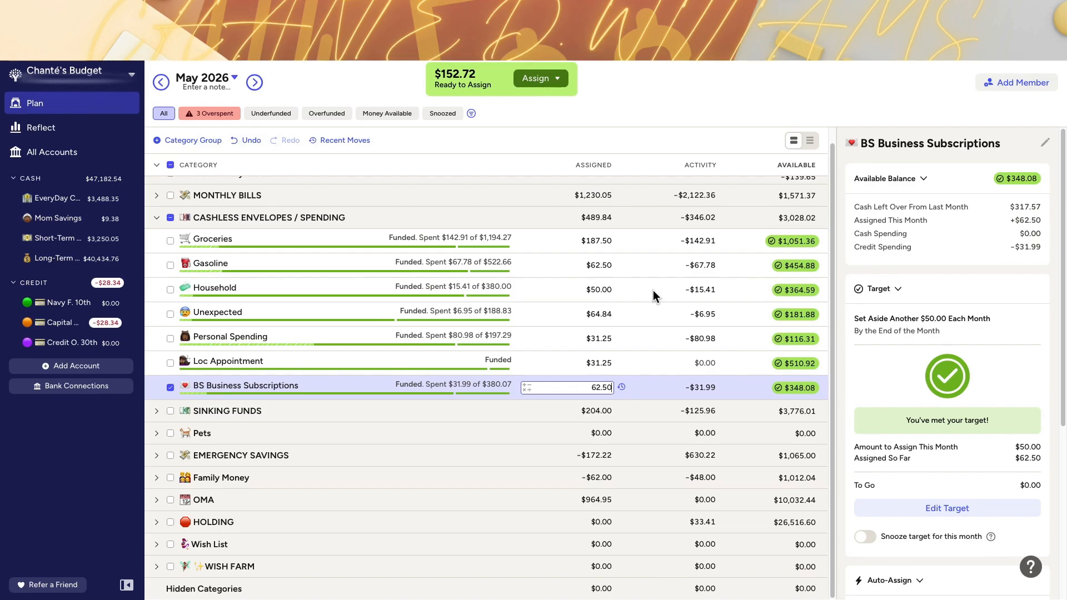
# Collapse the CASHLESS ENVELOPES / SPENDING group and add $5 to the amount assigned to Car maintenance in SINKING FUNDS.
pyautogui.click(156, 219)
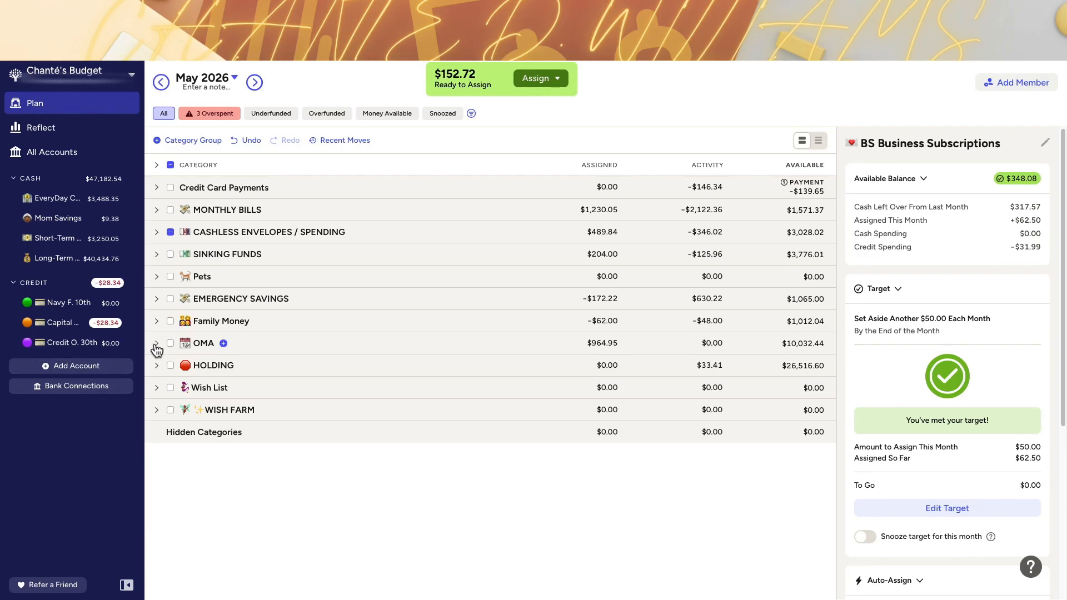
pyautogui.click(155, 254)
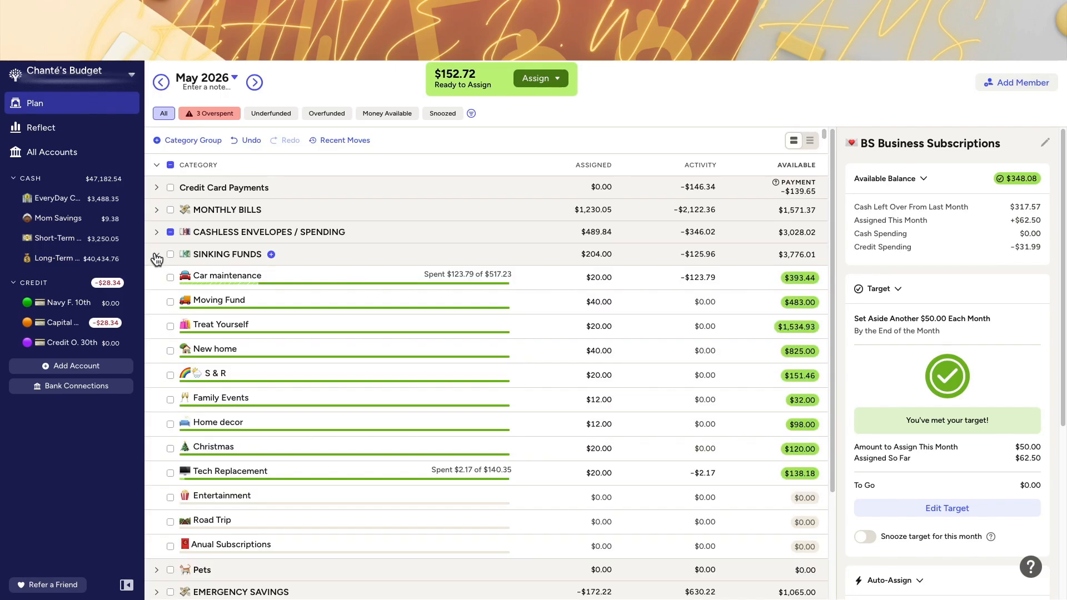
pyautogui.click(592, 278)
pyautogui.press('Right')
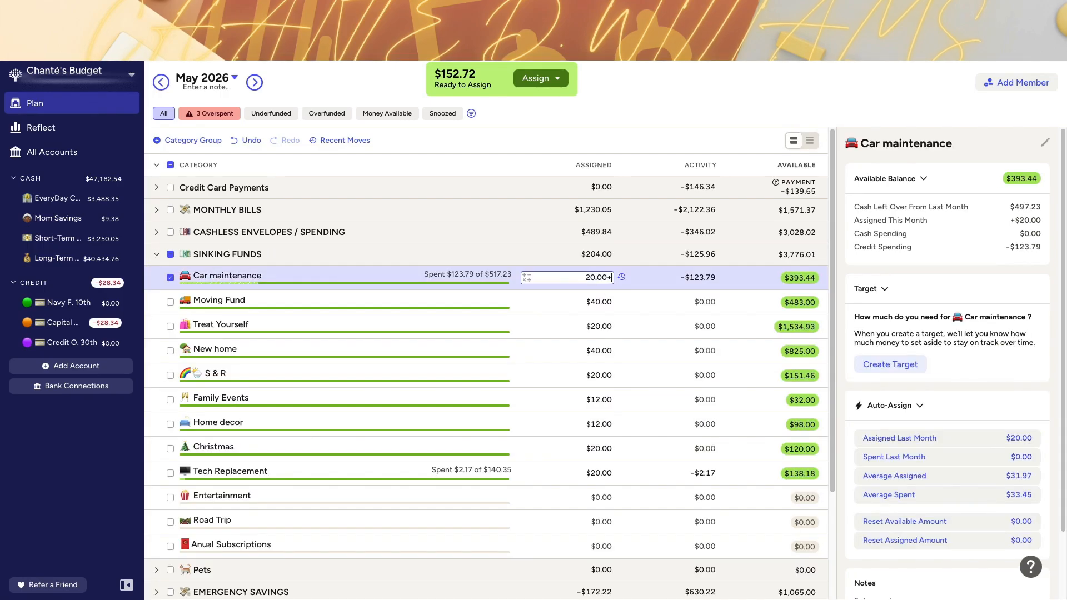
pyautogui.write('+5')
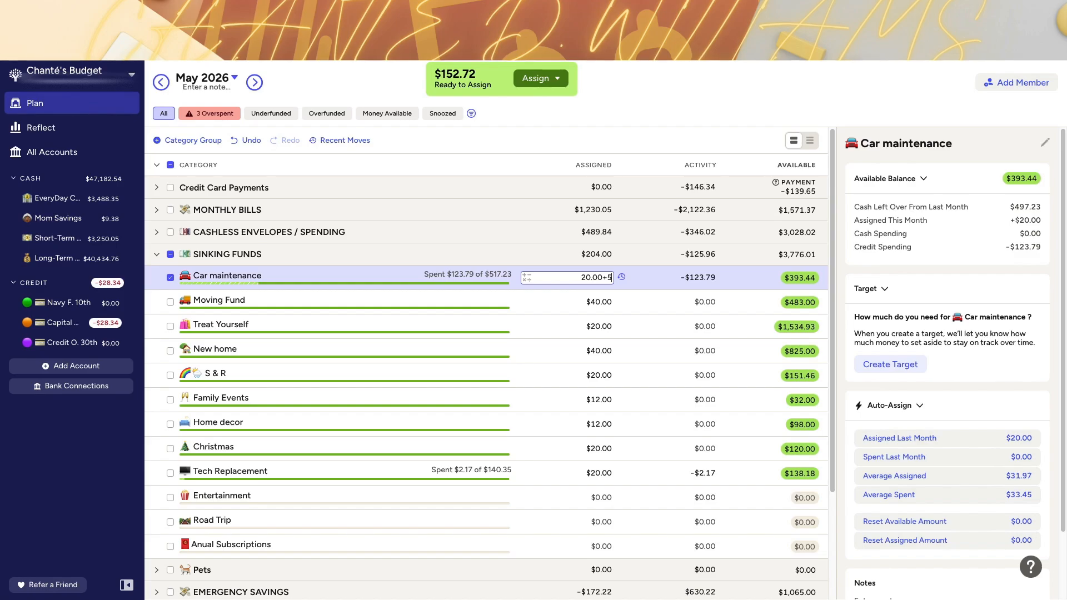
pyautogui.press('Return')
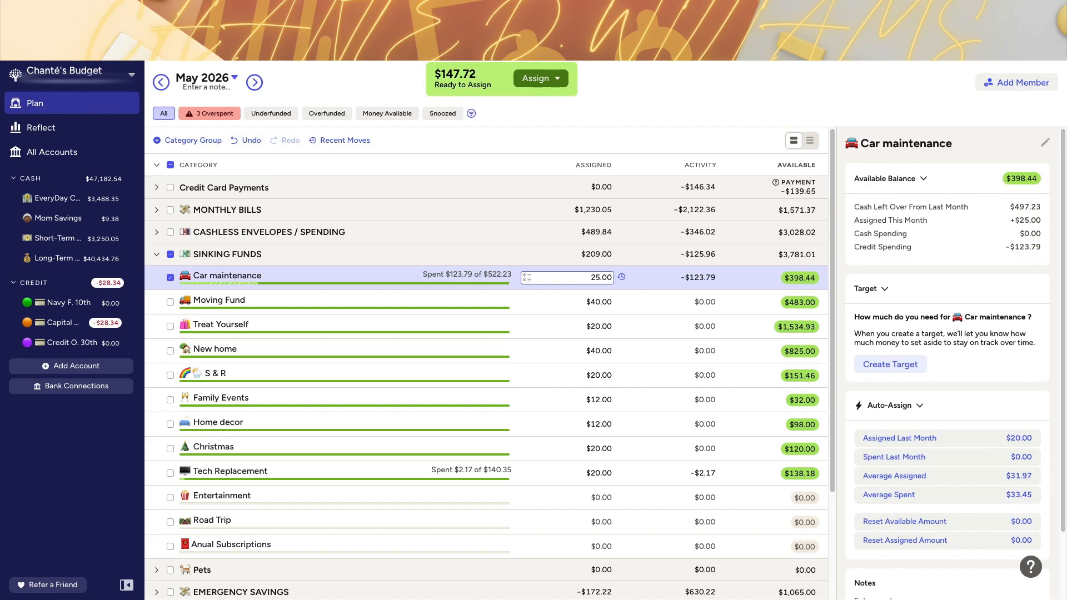
# Add $10 to the amount assigned to Moving Fund in SINKING FUNDS.
pyautogui.click(609, 302)
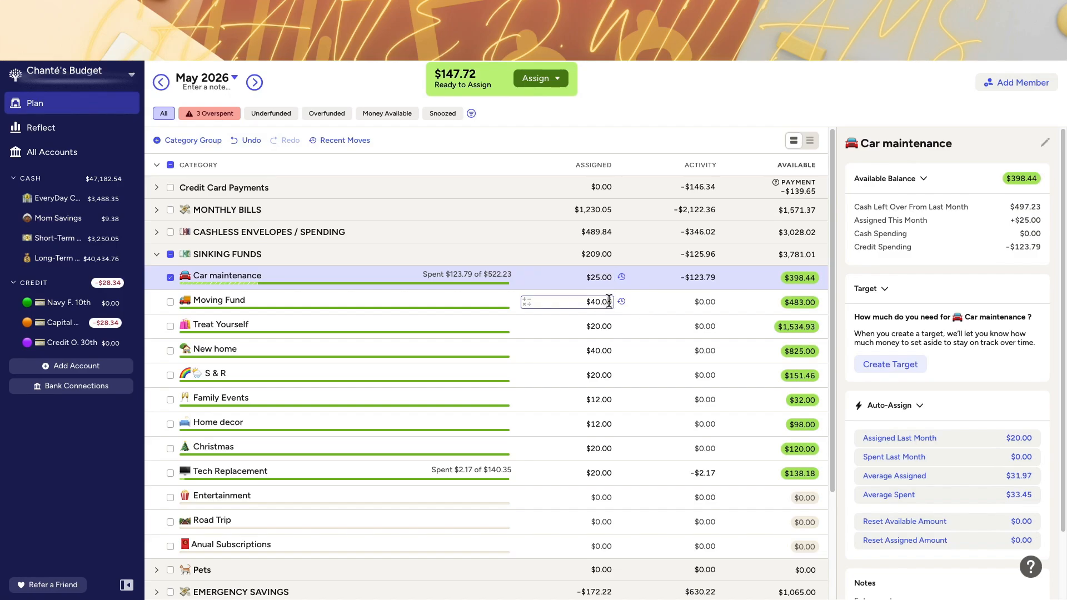
pyautogui.click(611, 302)
pyautogui.write('+')
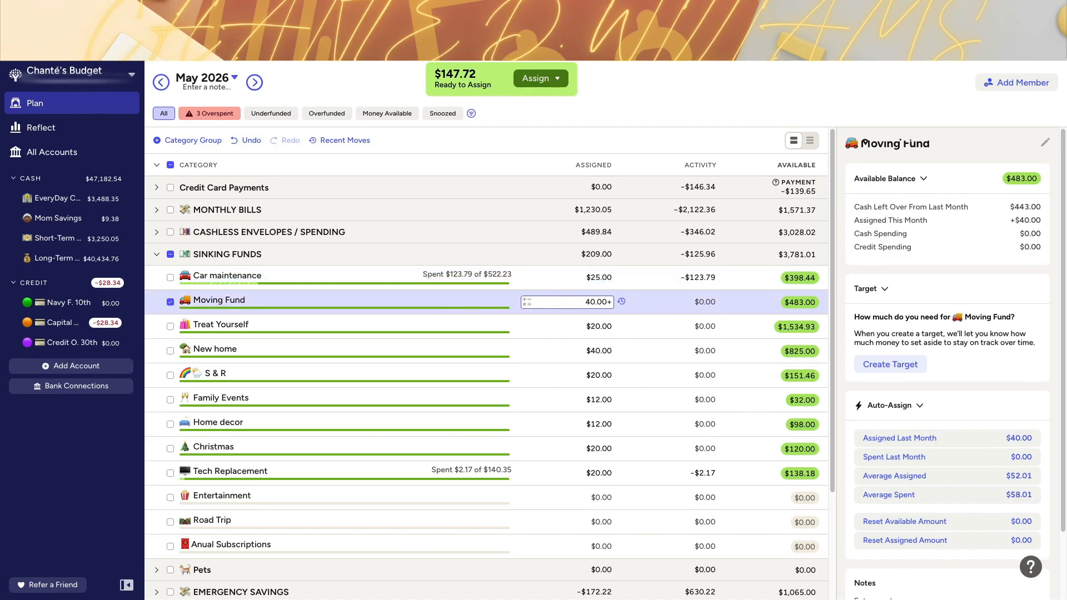
pyautogui.write('10')
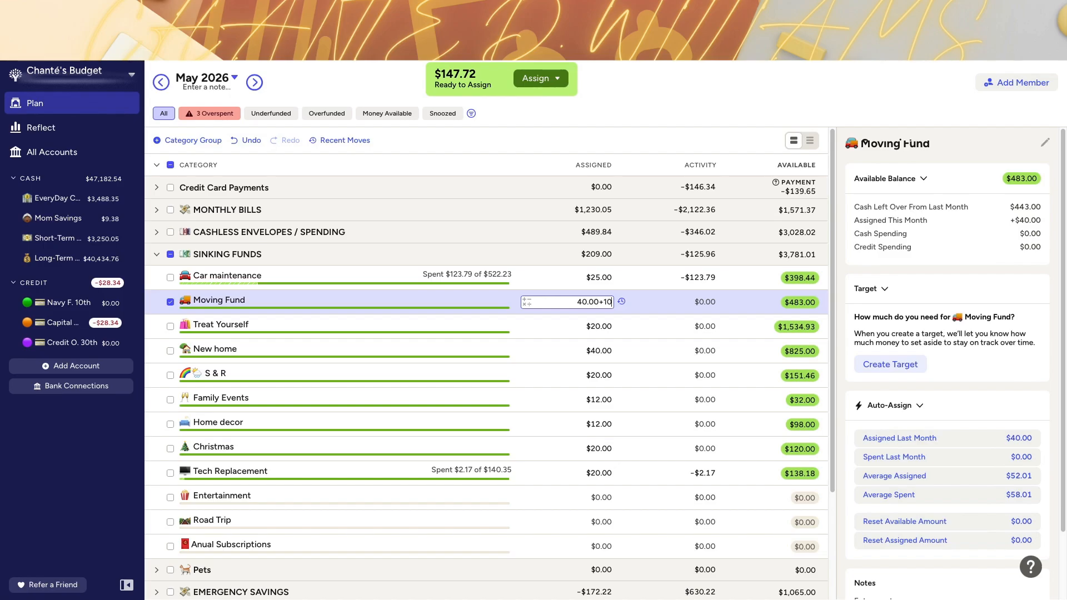
pyautogui.press('Return')
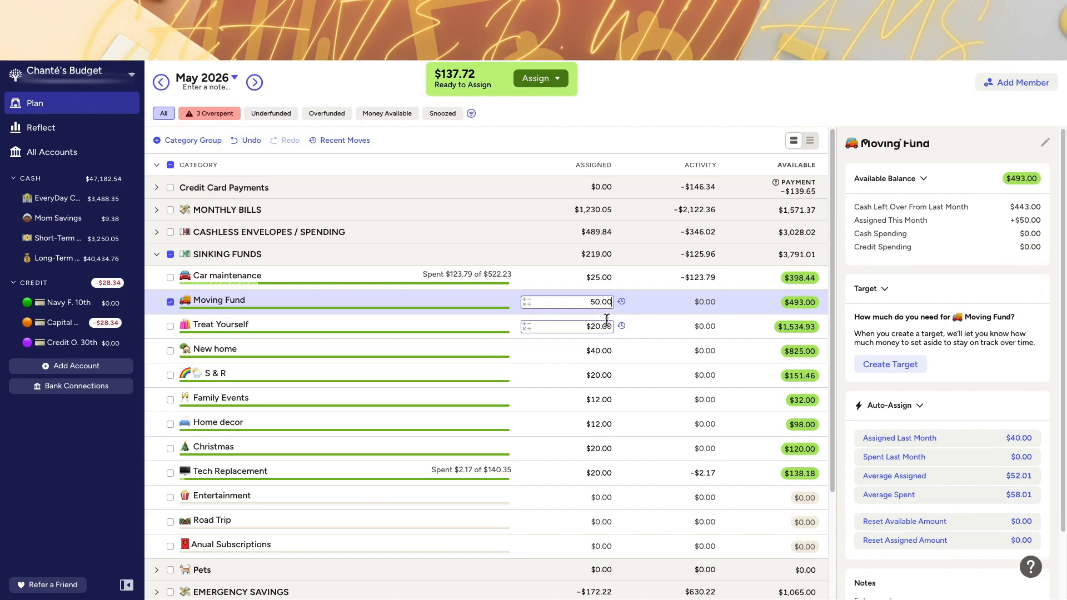
# Add $5 to the amount assigned to Treat Yourself in SINKING FUNDS.
pyautogui.click(607, 321)
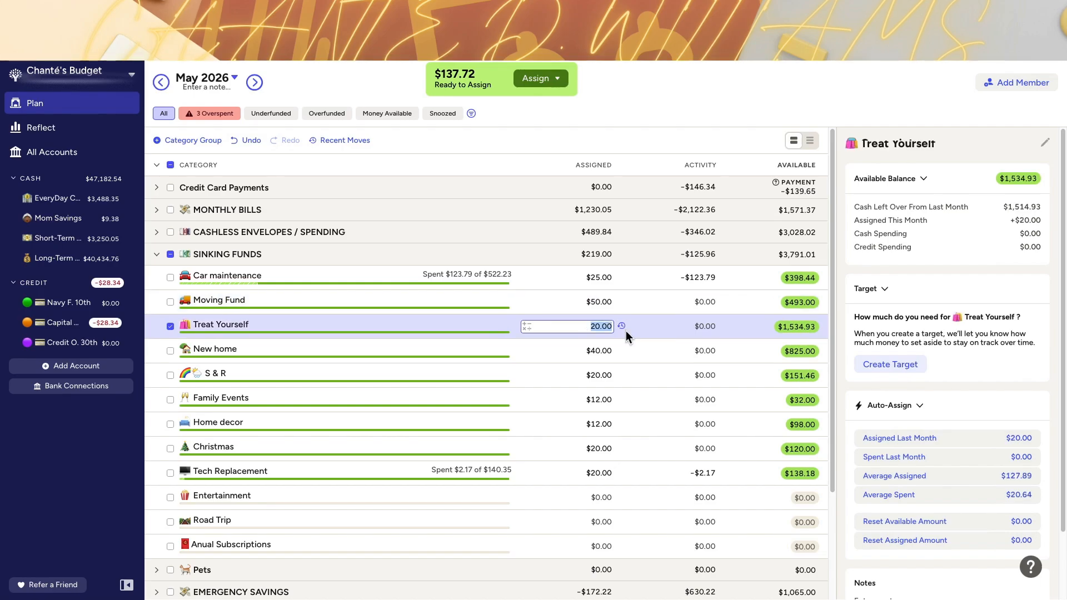
pyautogui.write('+5')
pyautogui.press('Return')
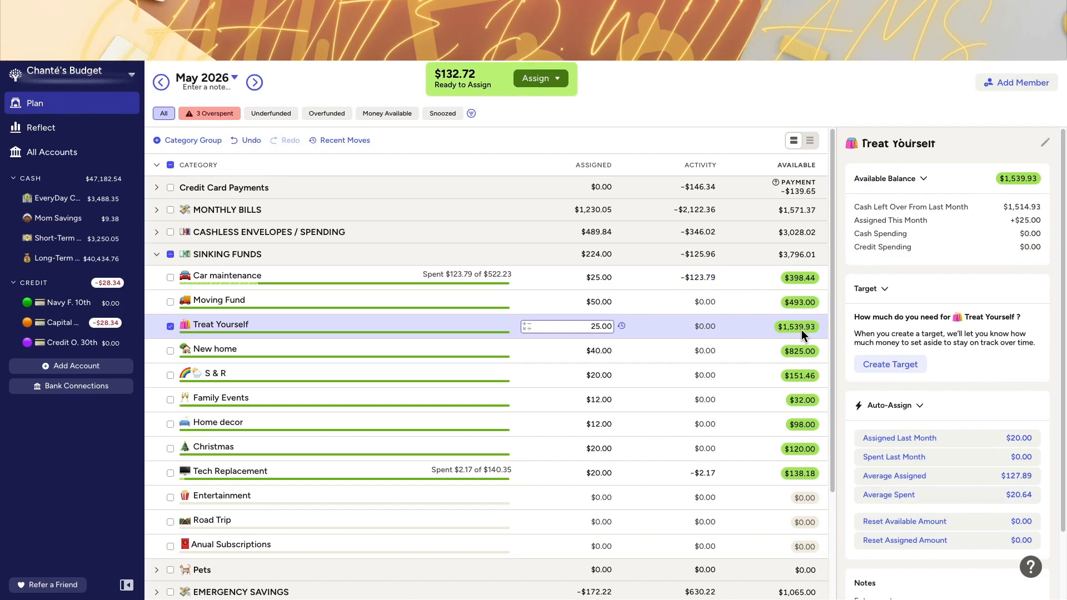
# Add $10 to the amount assigned to New home in SINKING FUNDS.
pyautogui.click(611, 349)
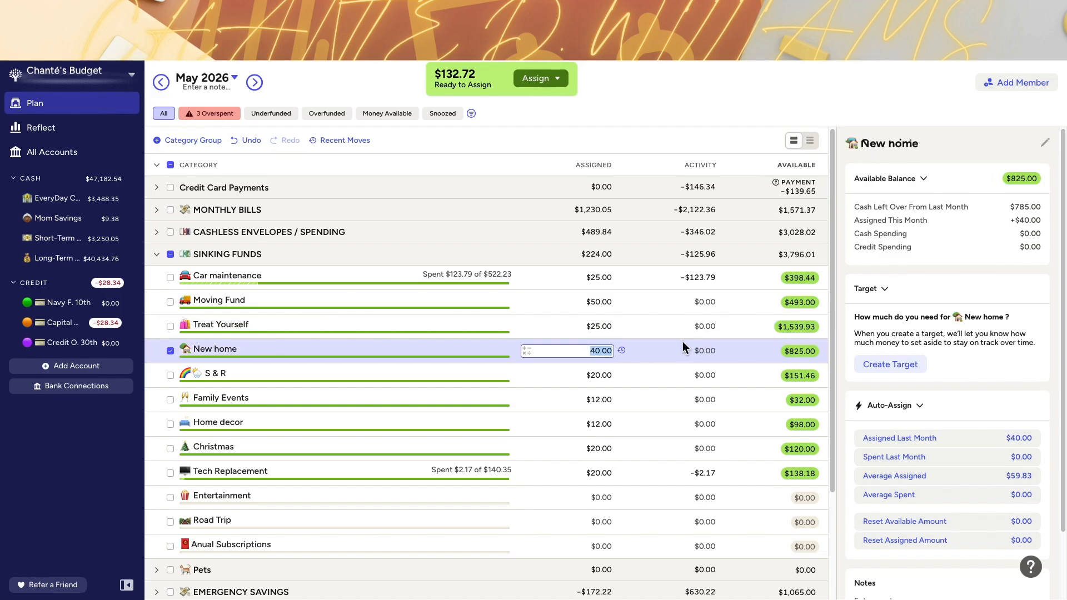
pyautogui.write('+')
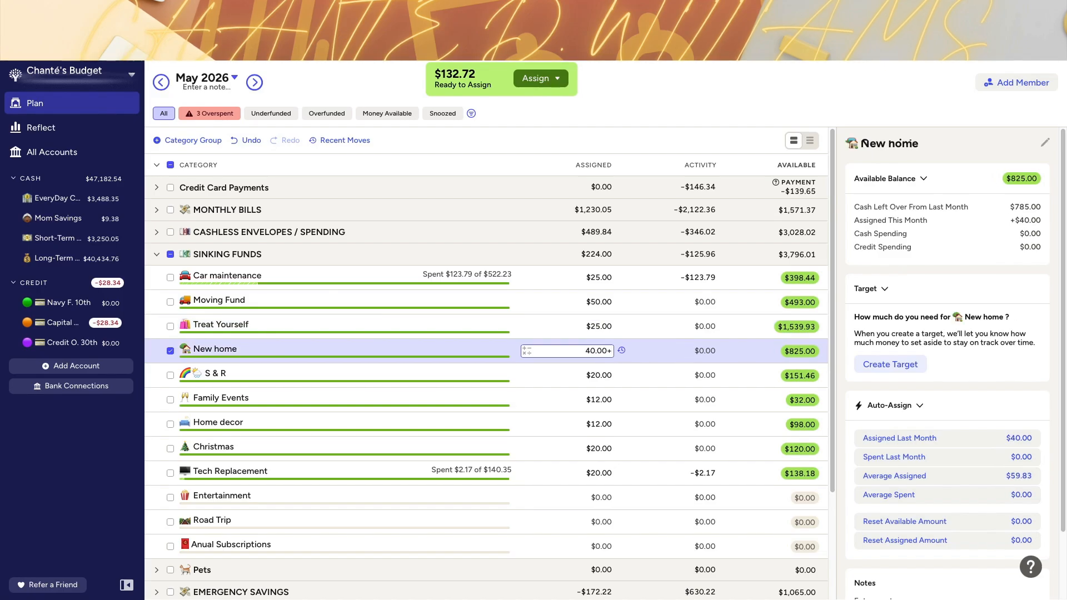
pyautogui.write('10')
pyautogui.press('Return')
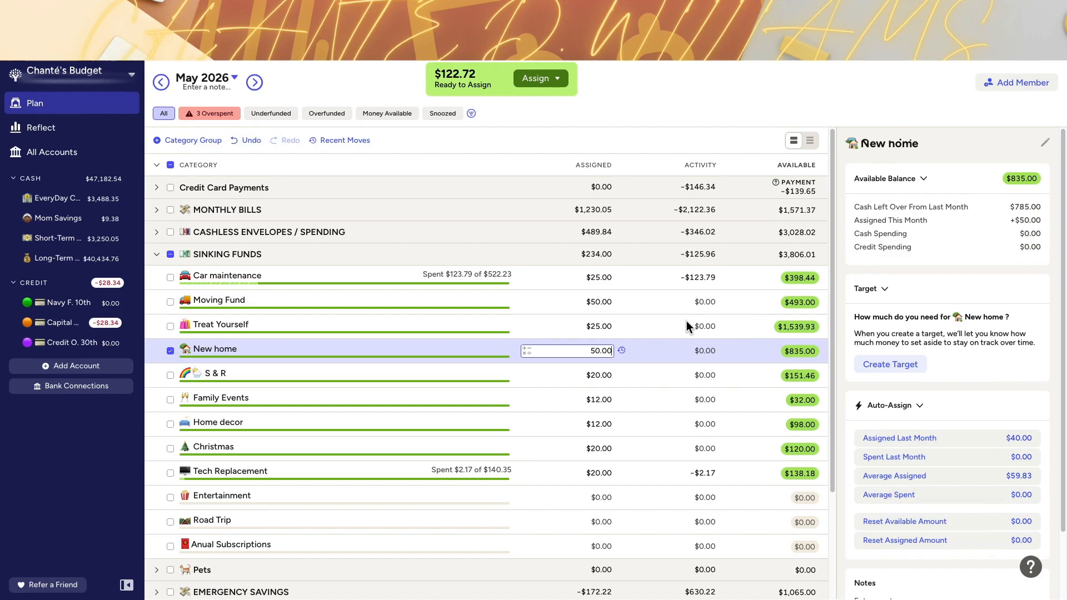
# Examine the categories in the OMA and EMERGENCY SAVINGS groups, including the remaining need of the rent one-month-ahead fund, and collapse both groups again.
pyautogui.scroll(-3, 632, 336)
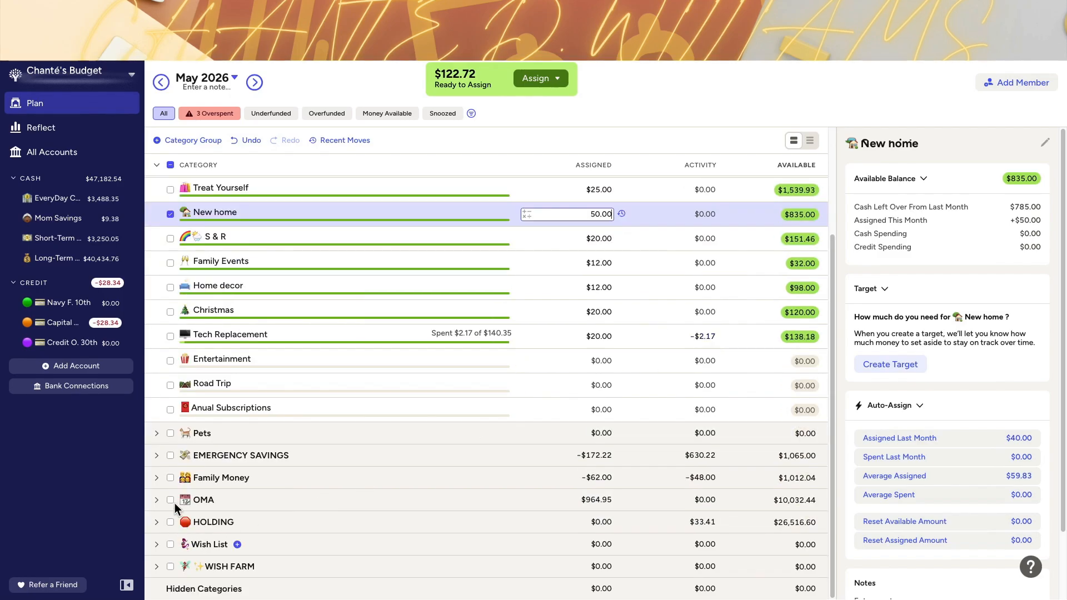
pyautogui.click(156, 502)
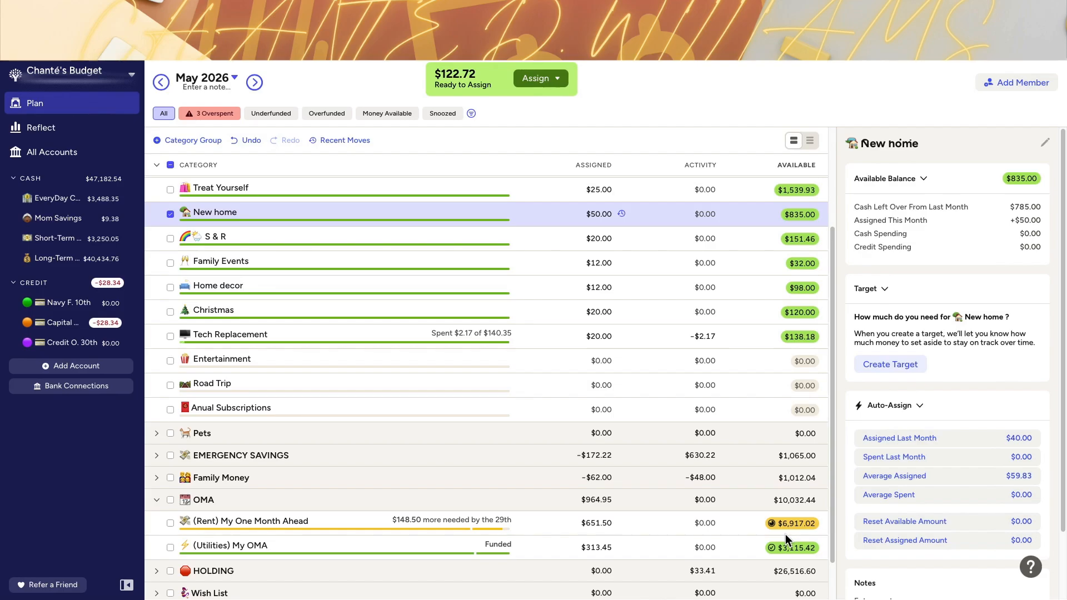
pyautogui.scroll(-1, 745, 494)
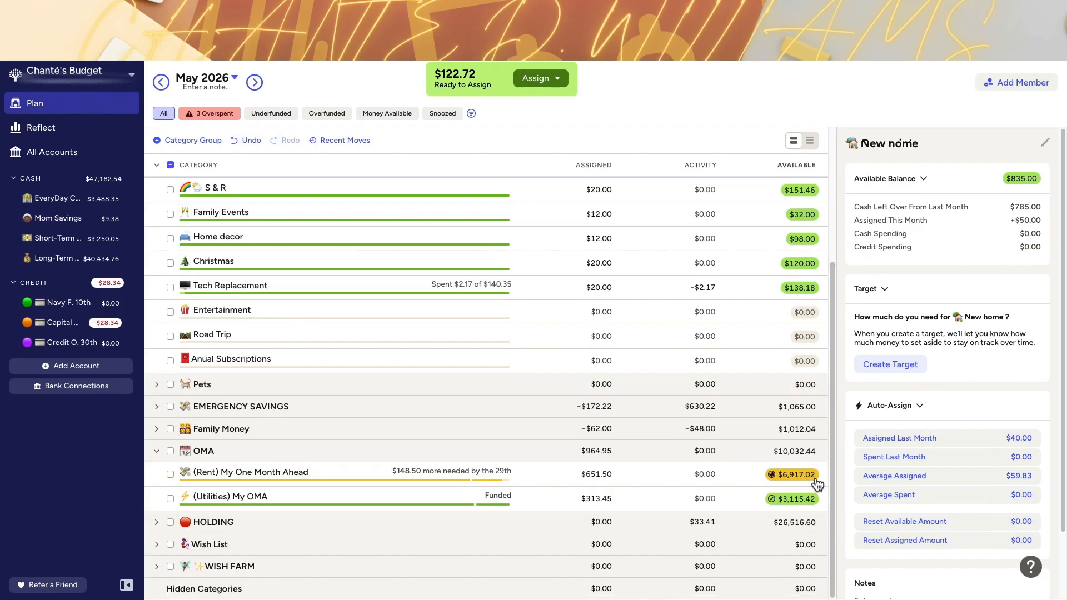
pyautogui.moveTo(816, 484)
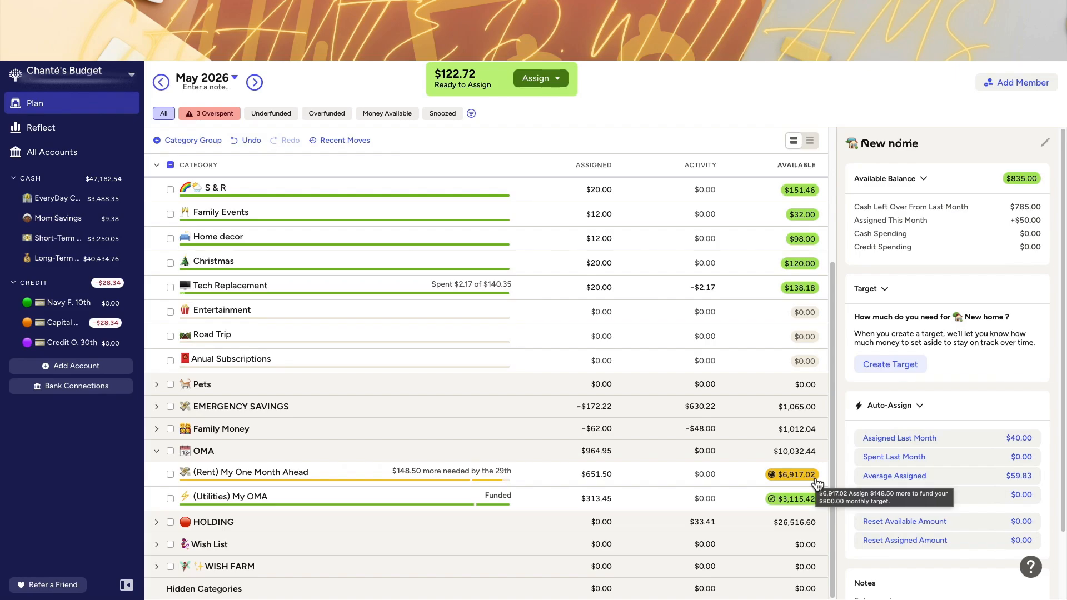
pyautogui.click(156, 408)
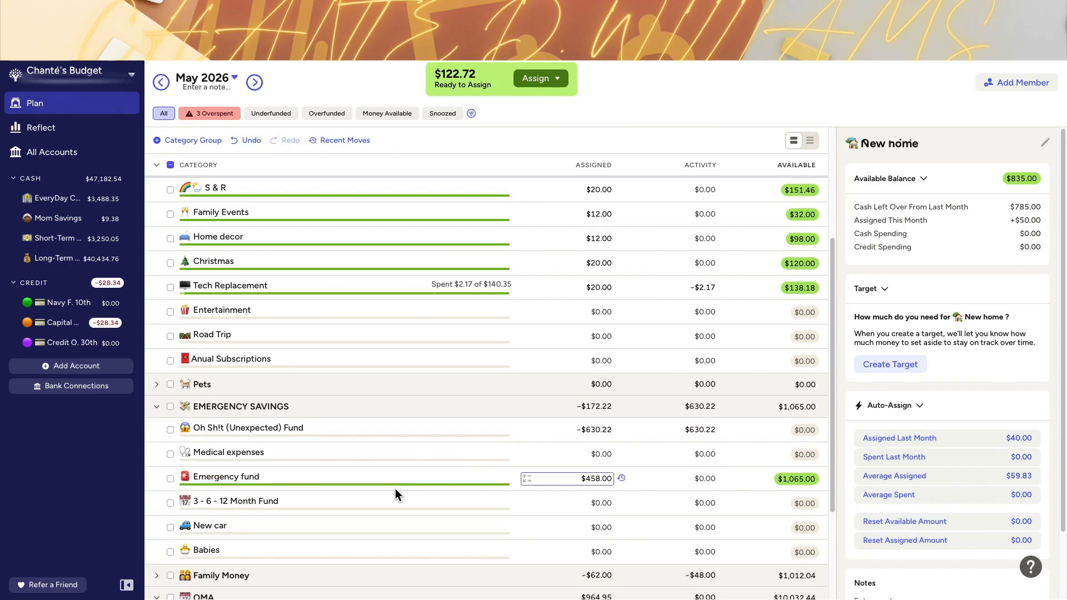
pyautogui.click(156, 407)
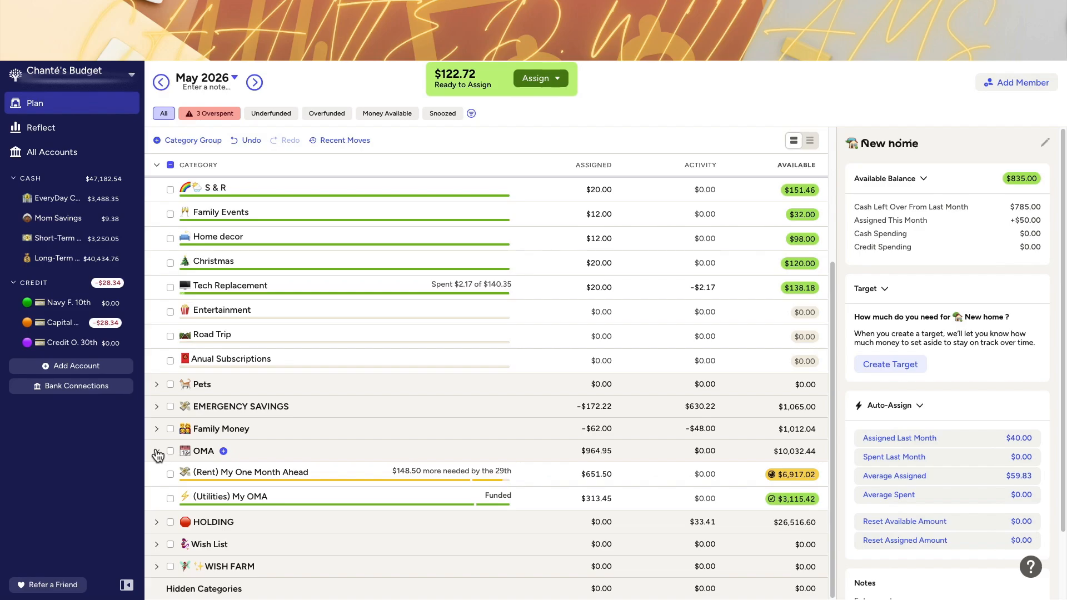
pyautogui.click(156, 452)
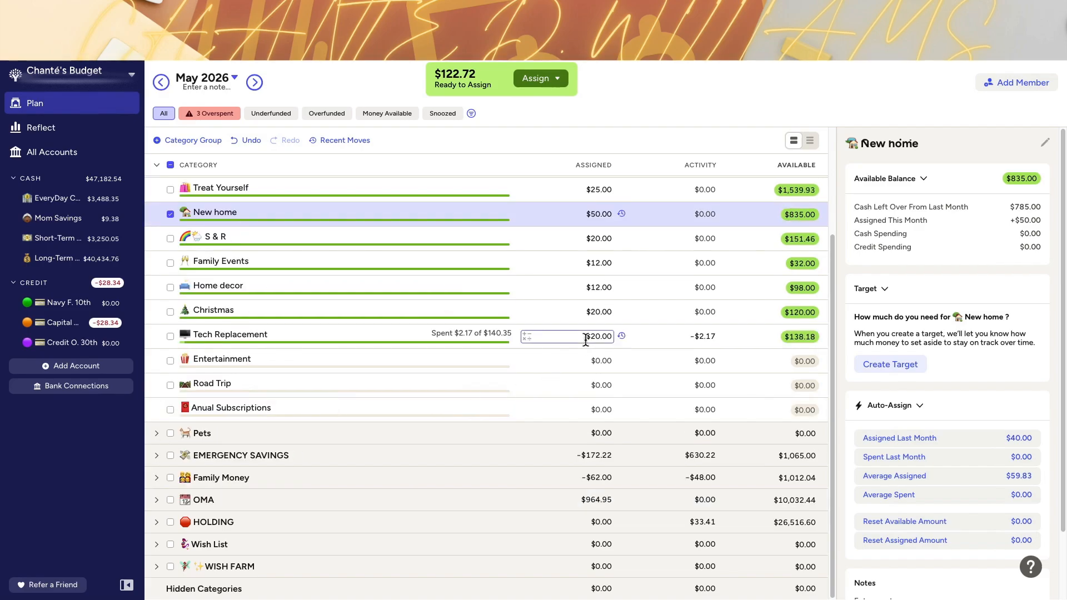
# Try to enter 64.84+/72 as the amount assigned to Unexpected in CASHLESS ENVELOPES / SPENDING.
pyautogui.scroll(3, 585, 339)
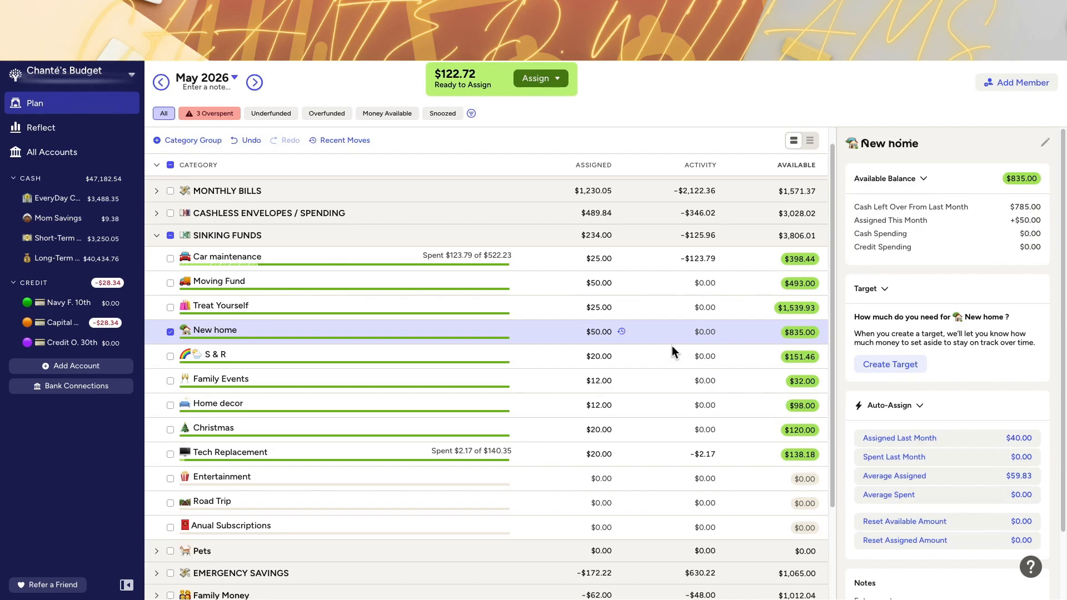
pyautogui.click(158, 214)
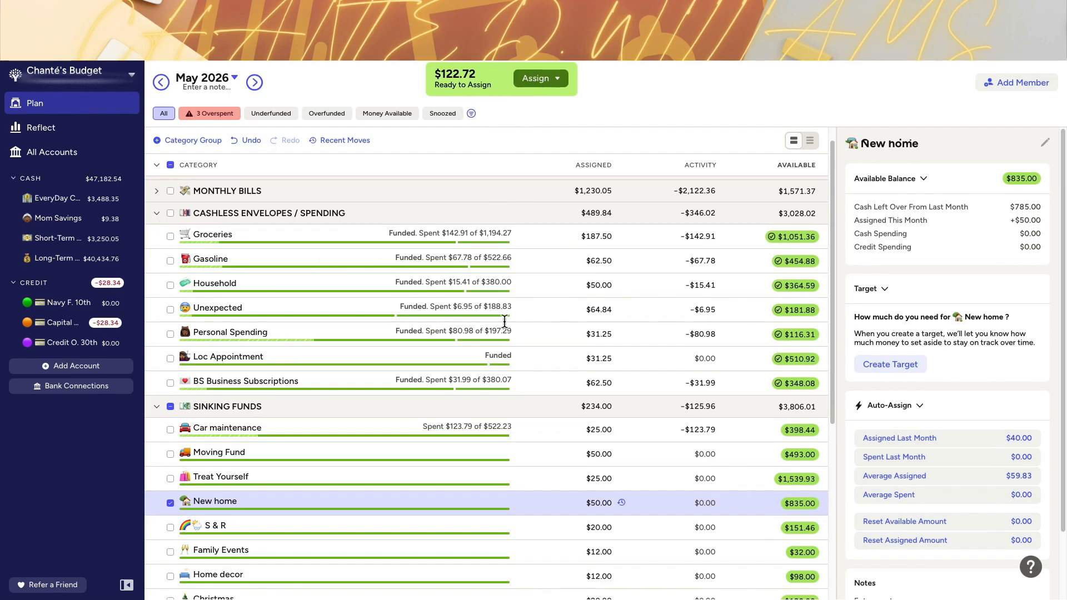
pyautogui.click(601, 310)
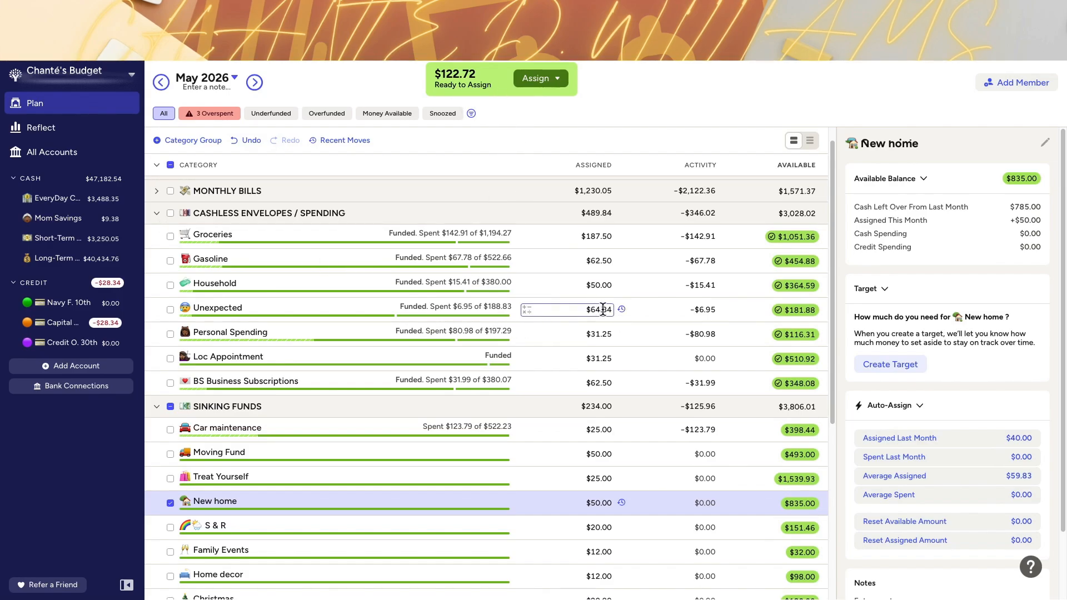
pyautogui.click(650, 314)
pyautogui.write('+/')
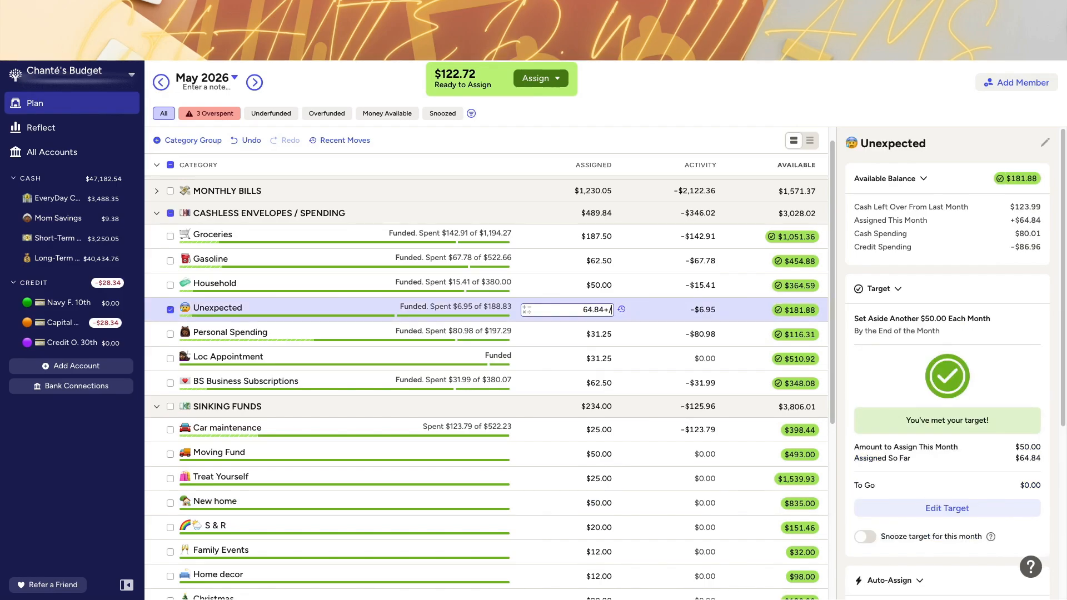
pyautogui.write('.01')
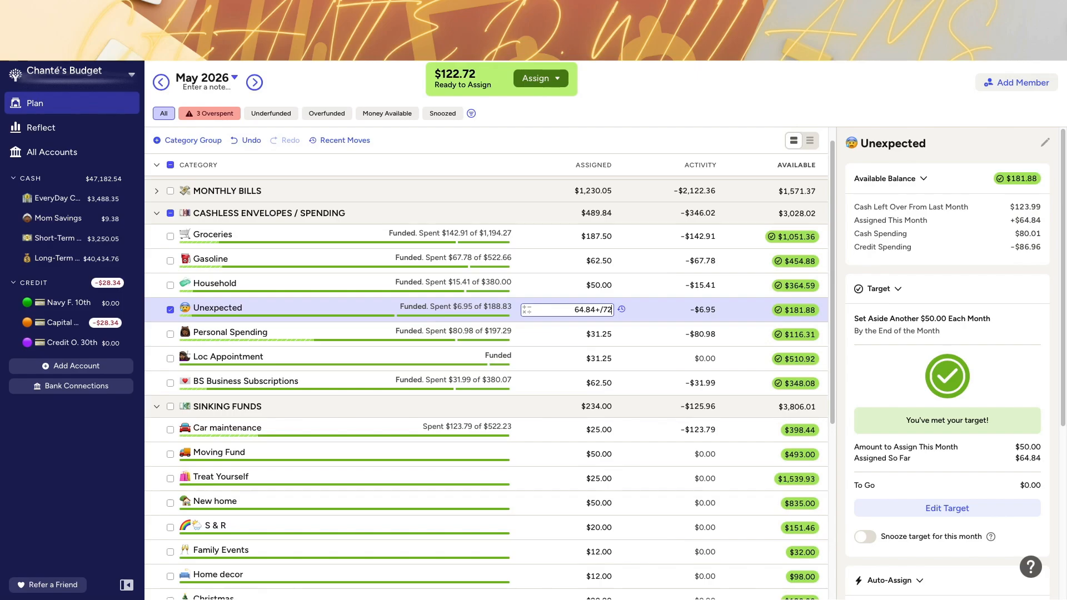
pyautogui.press('Return')
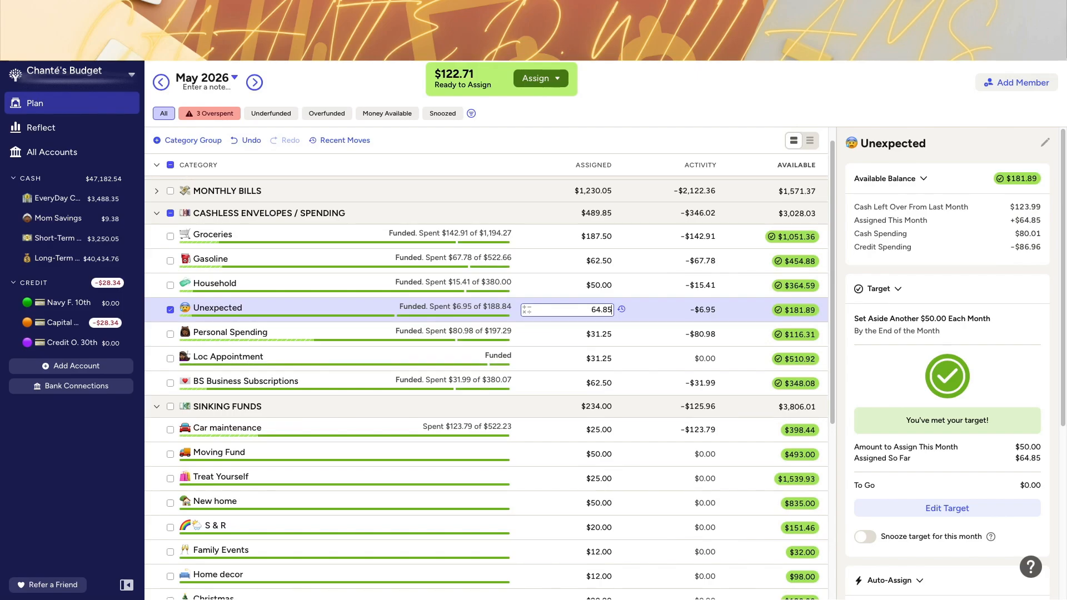
pyautogui.click(157, 213)
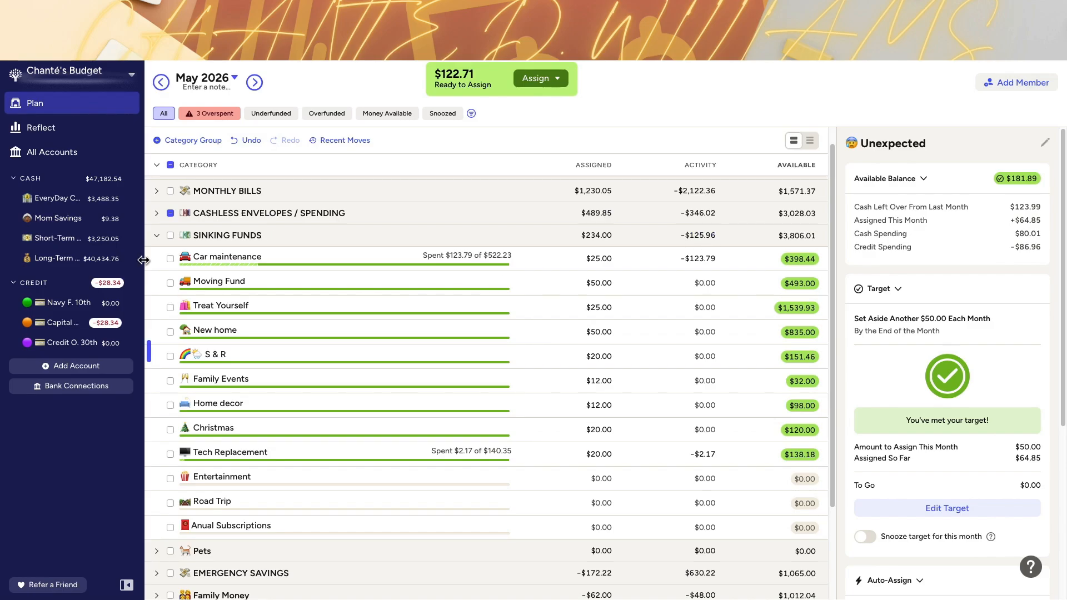
# Check the recent moves and undo the last assignment to Unexpected.
pyautogui.click(345, 142)
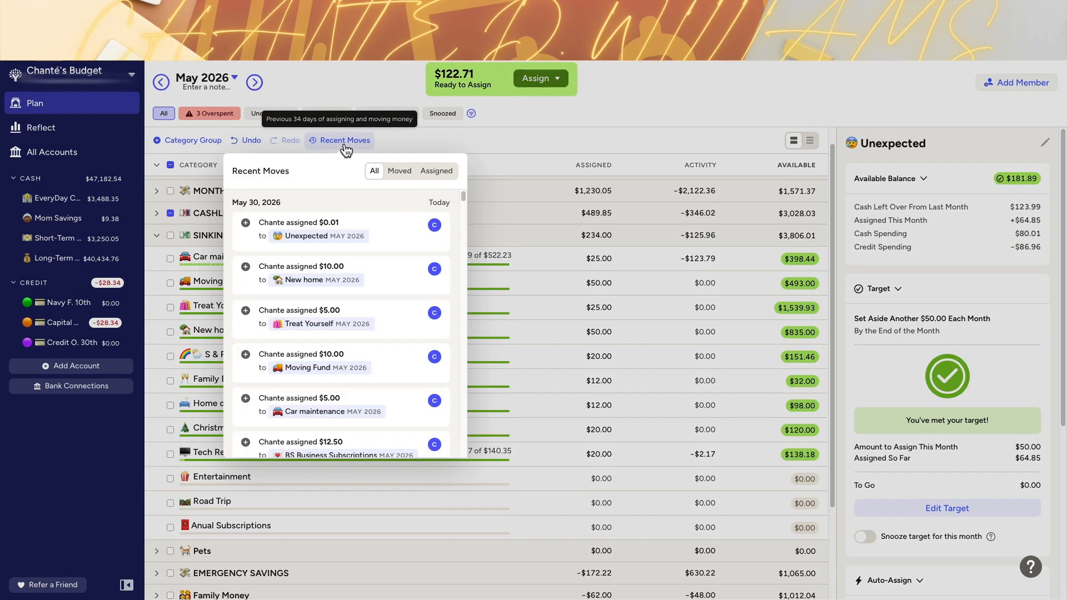
pyautogui.click(514, 142)
pyautogui.click(248, 140)
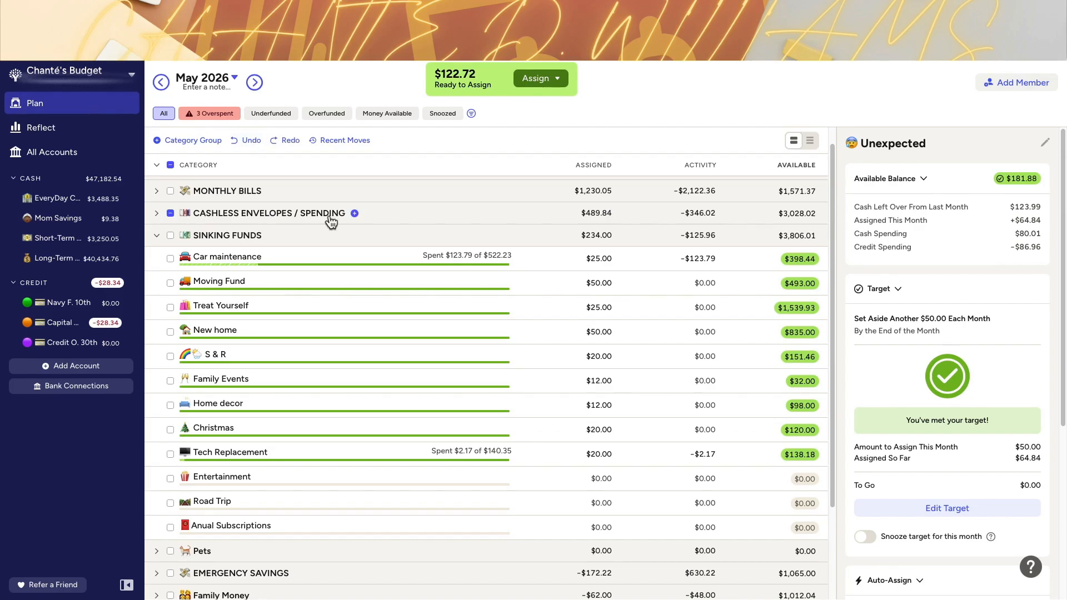
# Add $0.72 to the amount assigned to Unexpected in CASHLESS ENVELOPES / SPENDING and collapse the group.
pyautogui.click(605, 310)
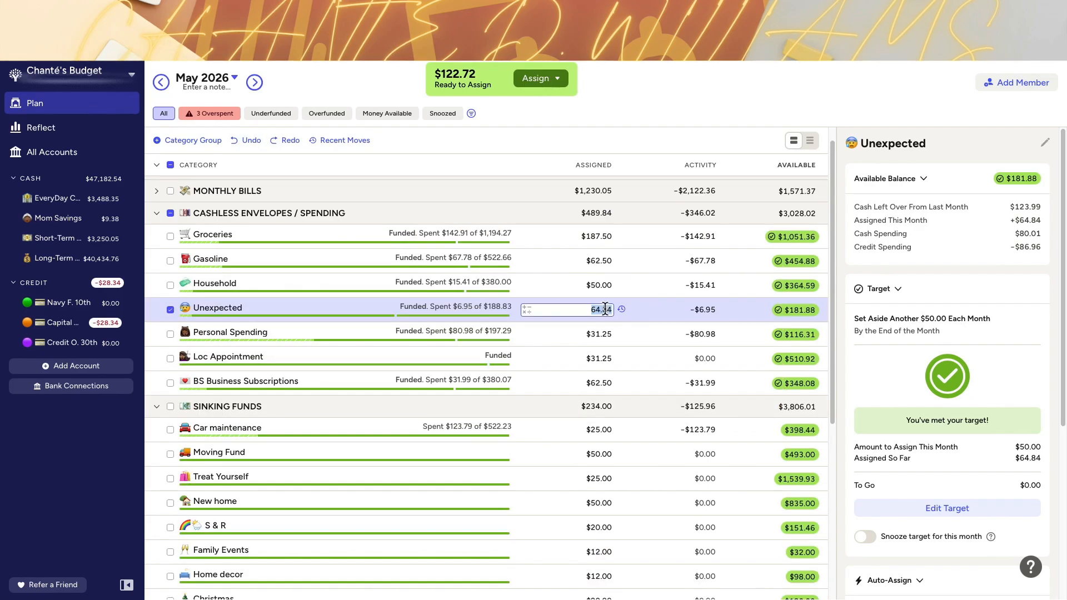
pyautogui.write('+.72')
pyautogui.press('Return')
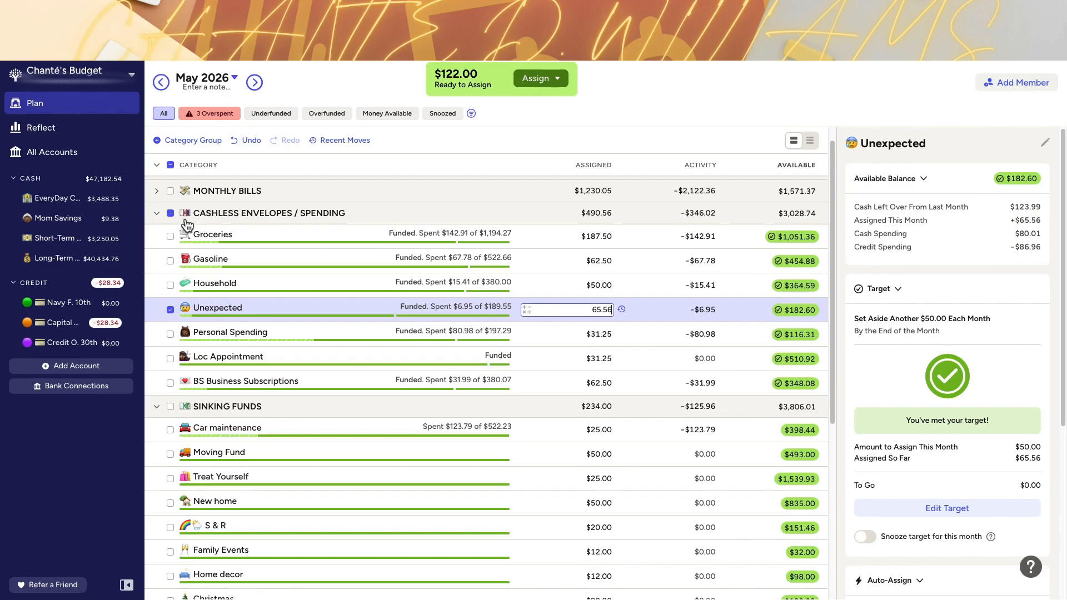
pyautogui.click(157, 214)
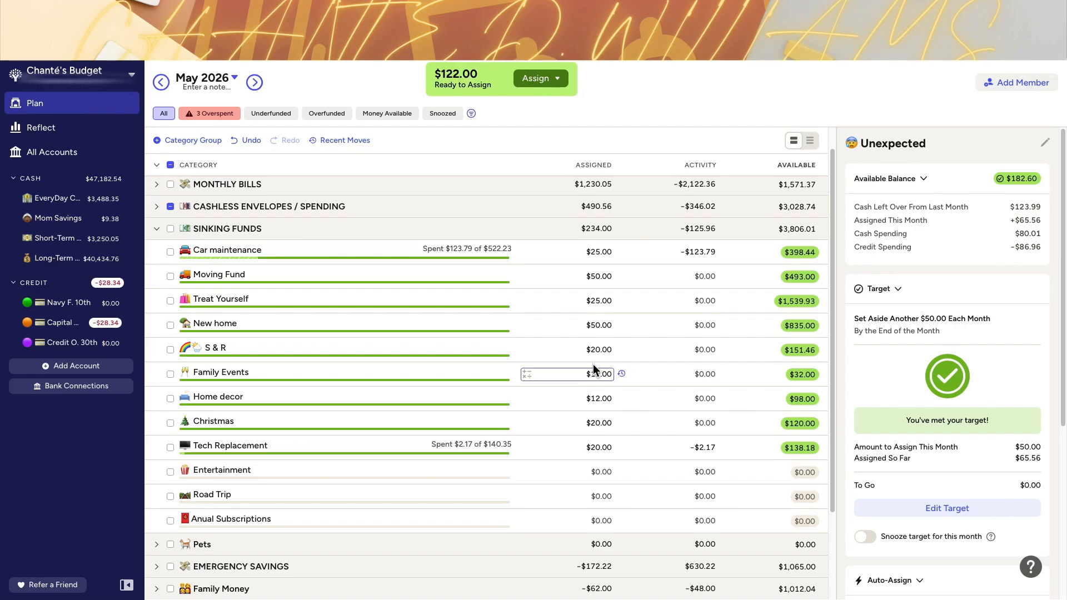
# Try adding $5 to the amount assigned to New home in SINKING FUNDS and undo it.
pyautogui.click(613, 326)
pyautogui.write('+')
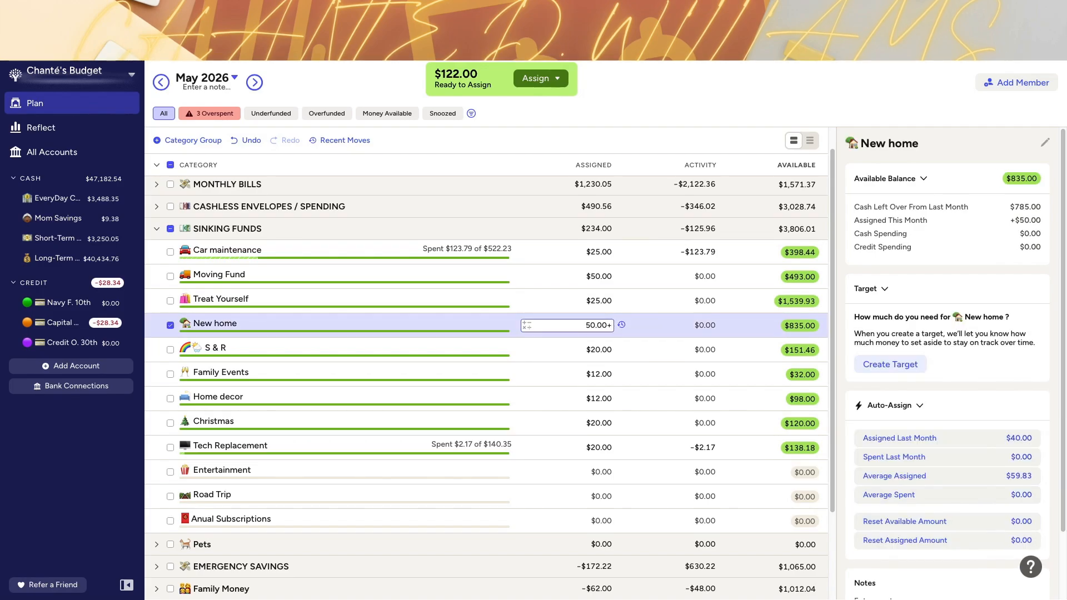
pyautogui.write('5')
pyautogui.press('Return')
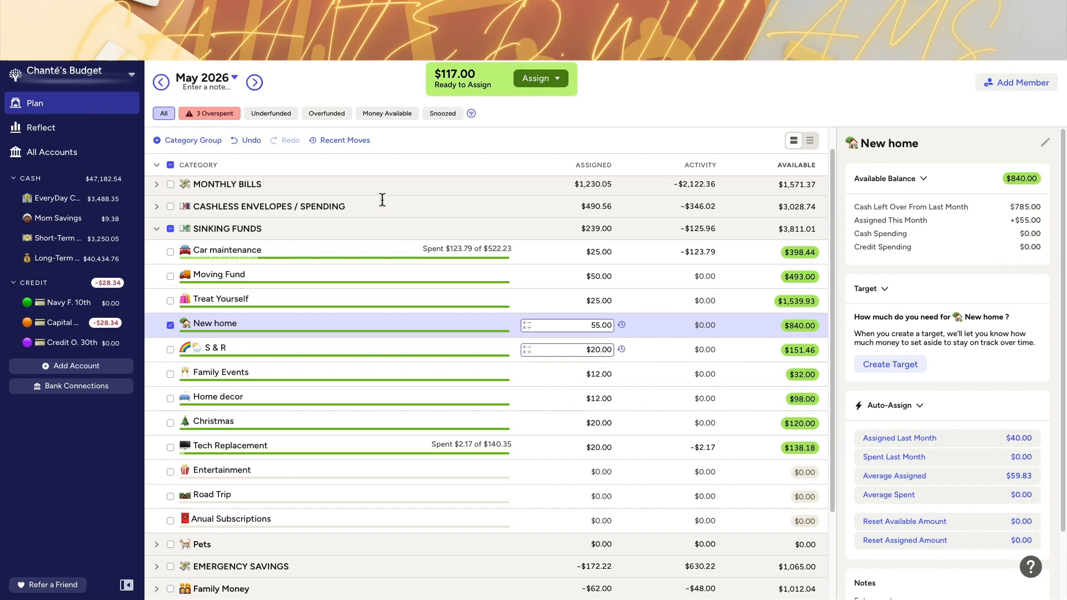
pyautogui.click(250, 143)
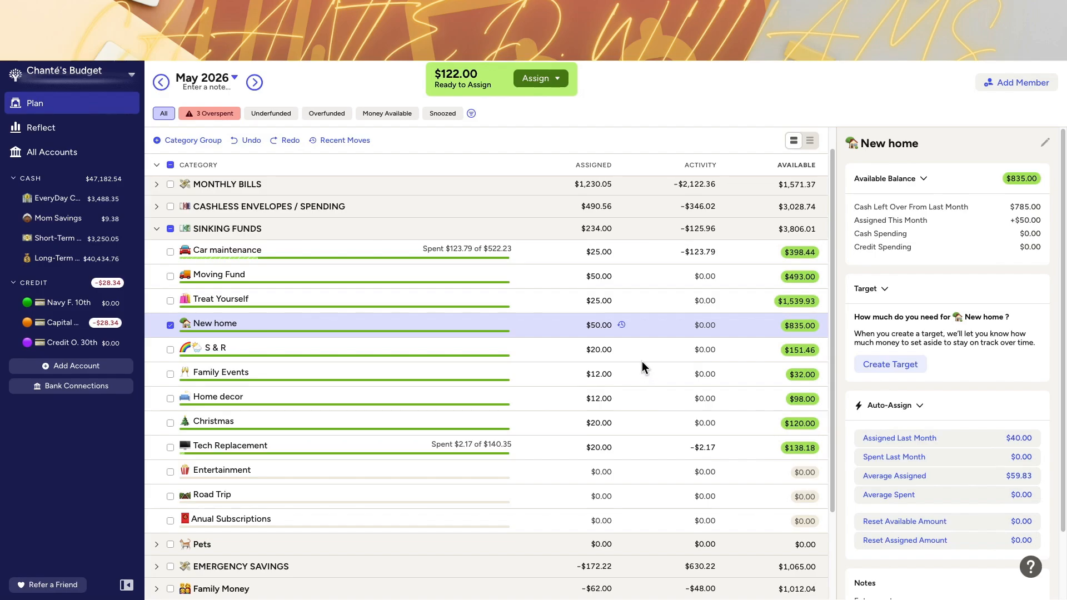
# Add $5 to the amount assigned to S & R in SINKING FUNDS.
pyautogui.click(605, 350)
pyautogui.click(605, 350)
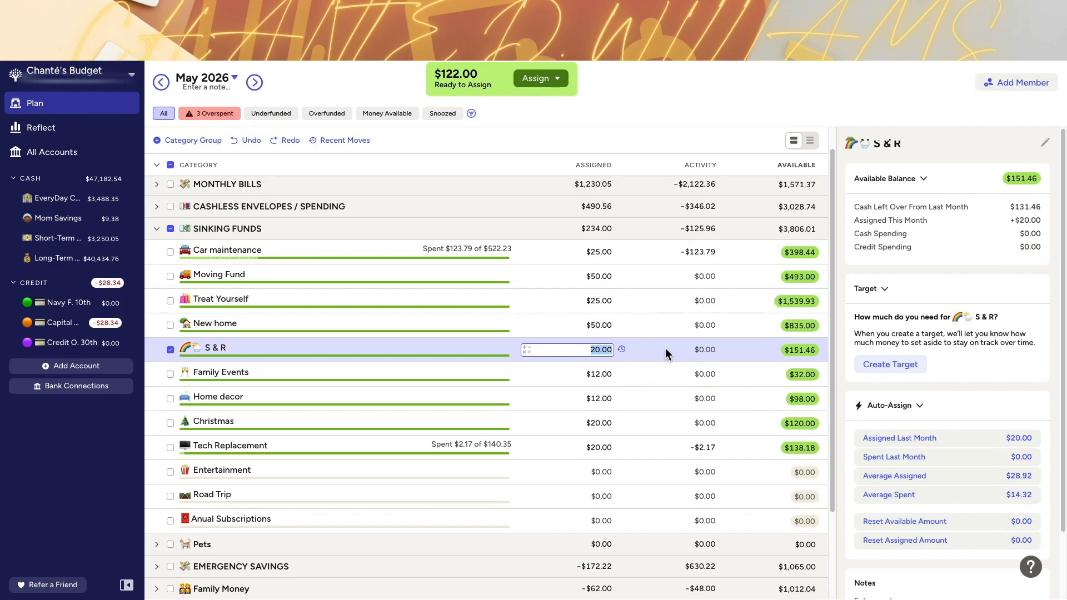
pyautogui.write('+5')
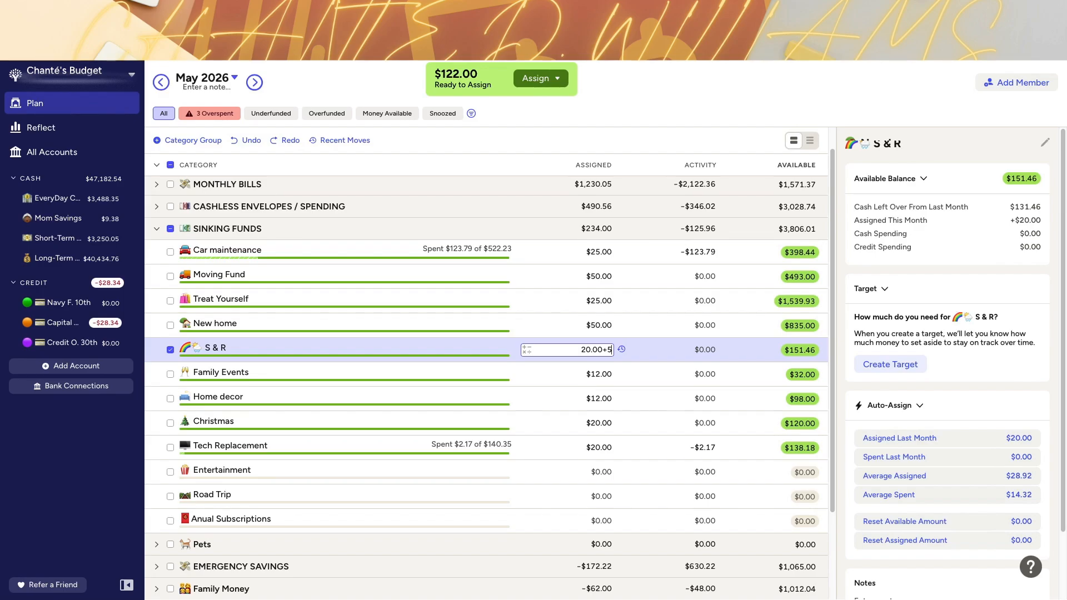
pyautogui.press('Return')
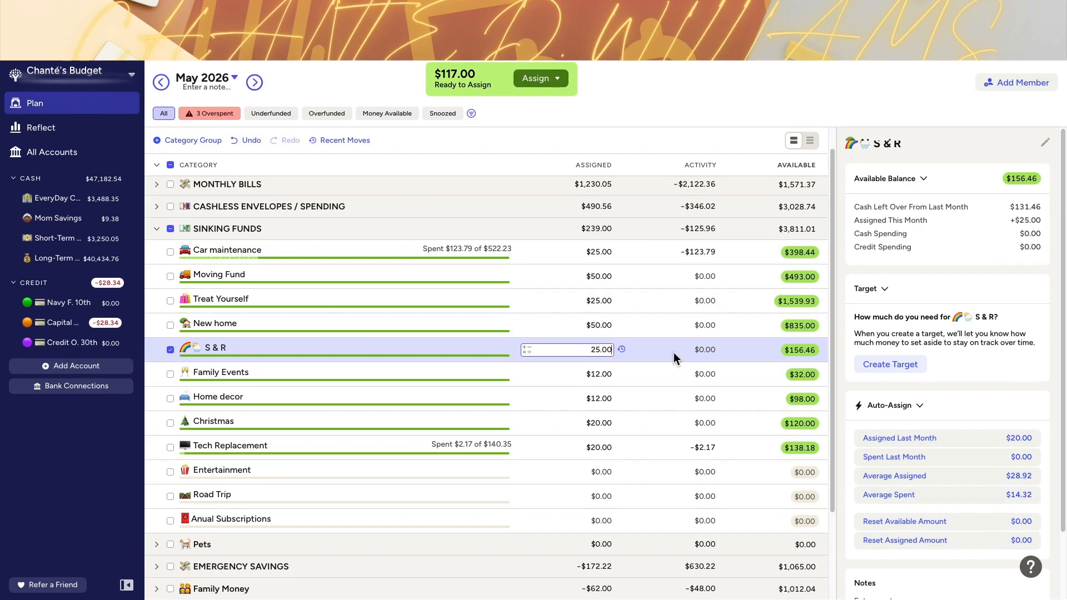
# Add $3 to the amount assigned to Family Events in SINKING FUNDS.
pyautogui.scroll(-1, 631, 397)
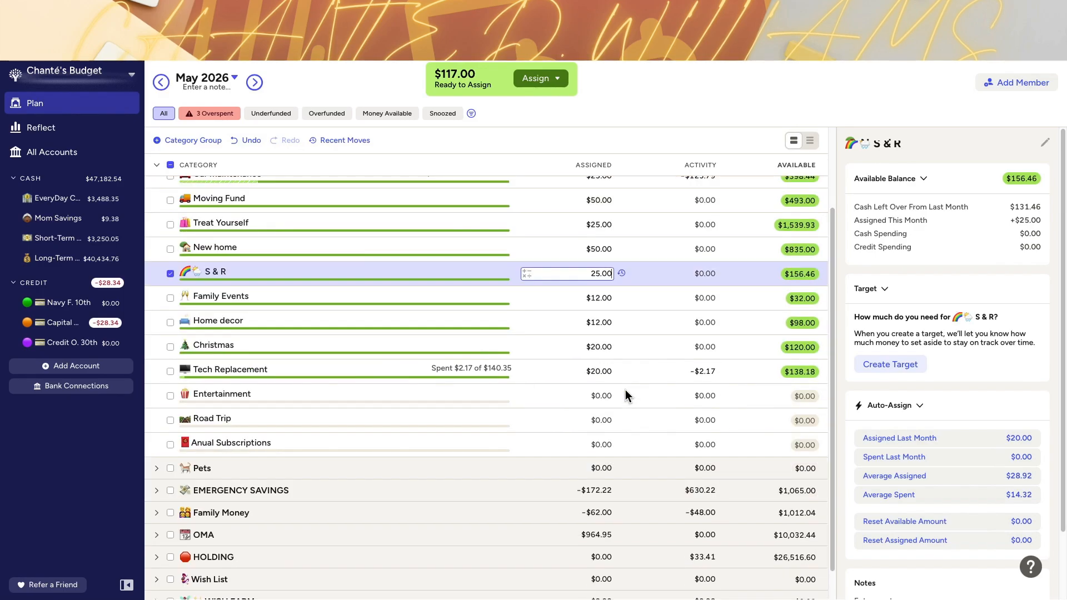
pyautogui.click(612, 298)
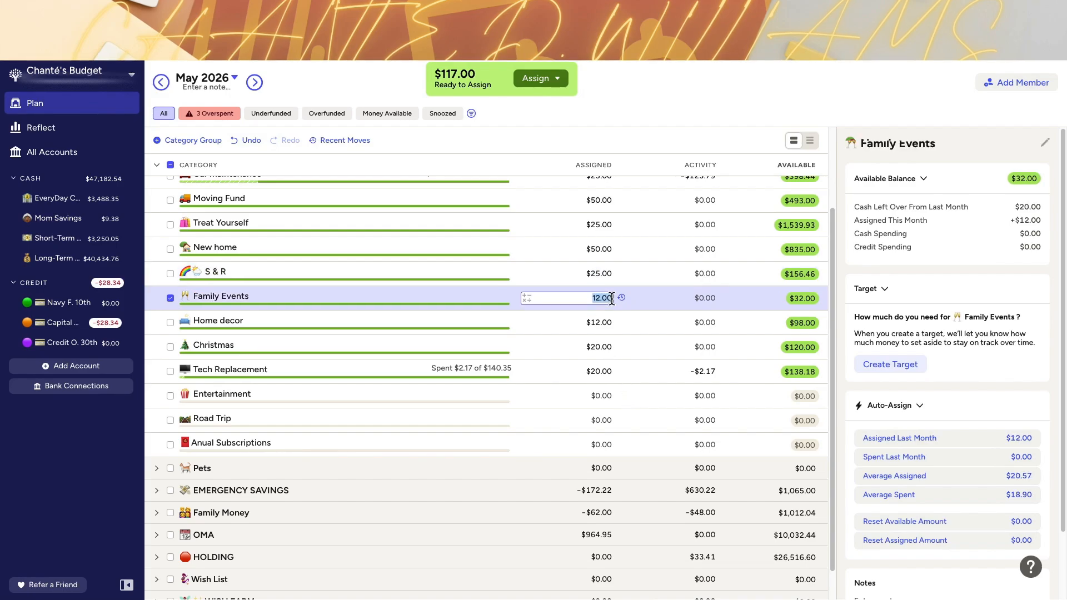
pyautogui.write('+')
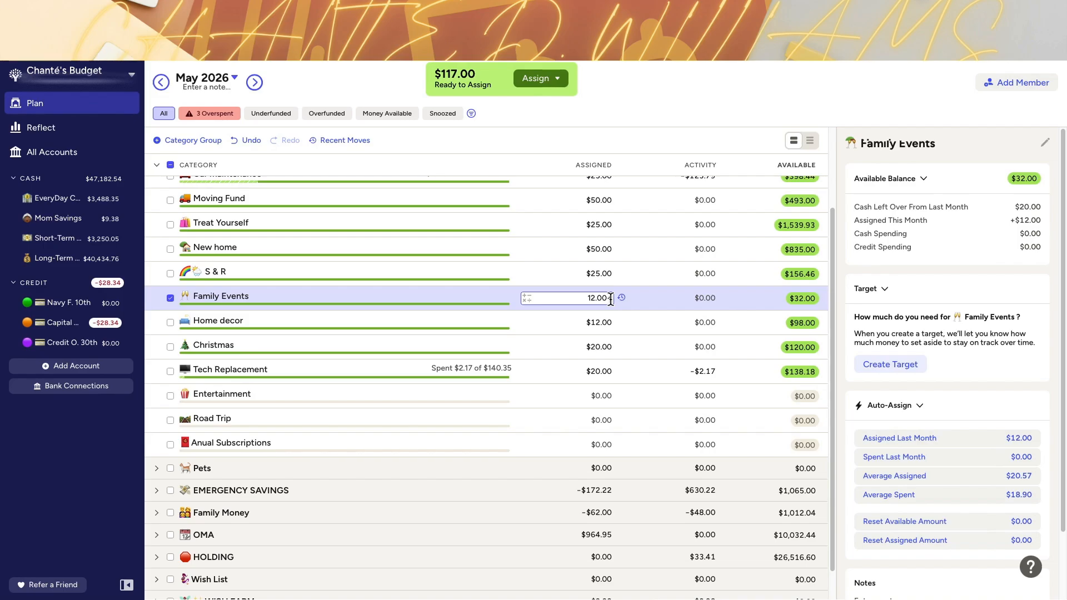
pyautogui.write('3')
pyautogui.press('Return')
# Add $3 to the amount assigned to Home decor in SINKING FUNDS.
pyautogui.click(612, 323)
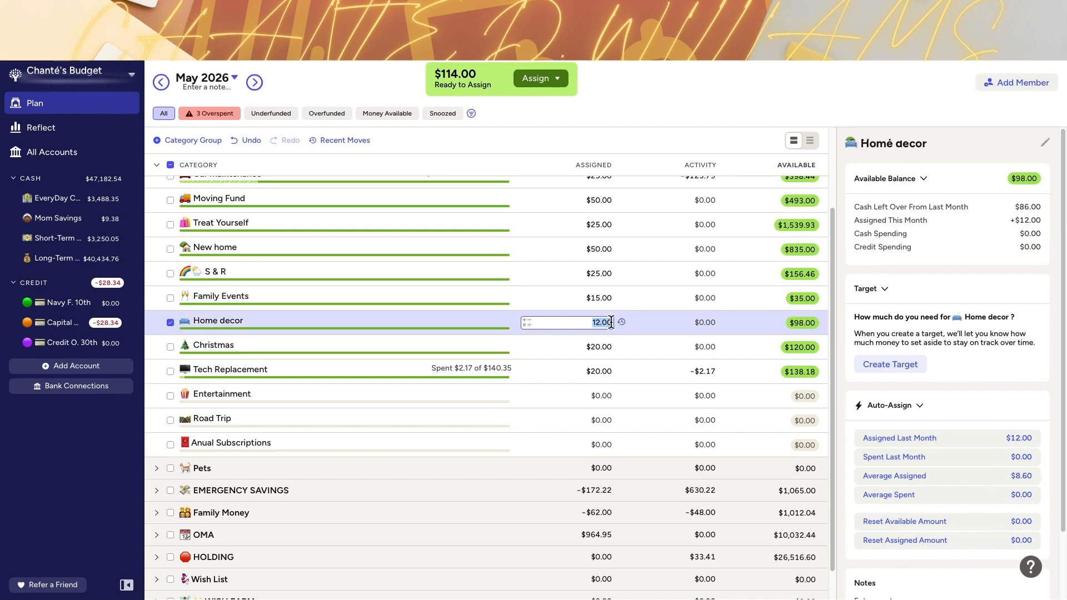
pyautogui.click(611, 323)
pyautogui.write('+3')
pyautogui.press('Return')
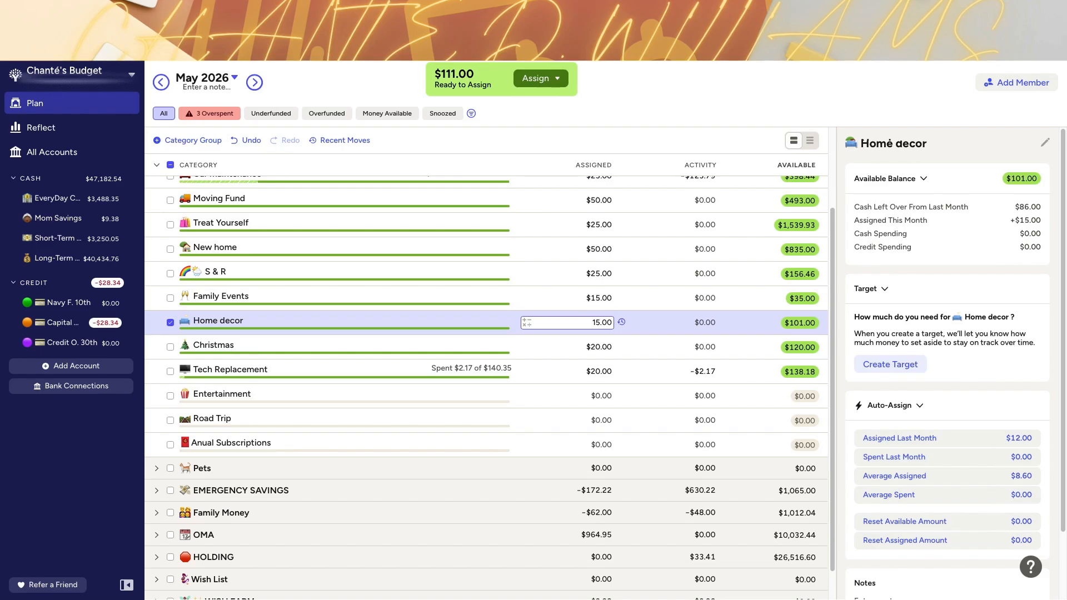
# Add $5 to the amount assigned to Christmas in SINKING FUNDS.
pyautogui.click(602, 349)
pyautogui.write('+5')
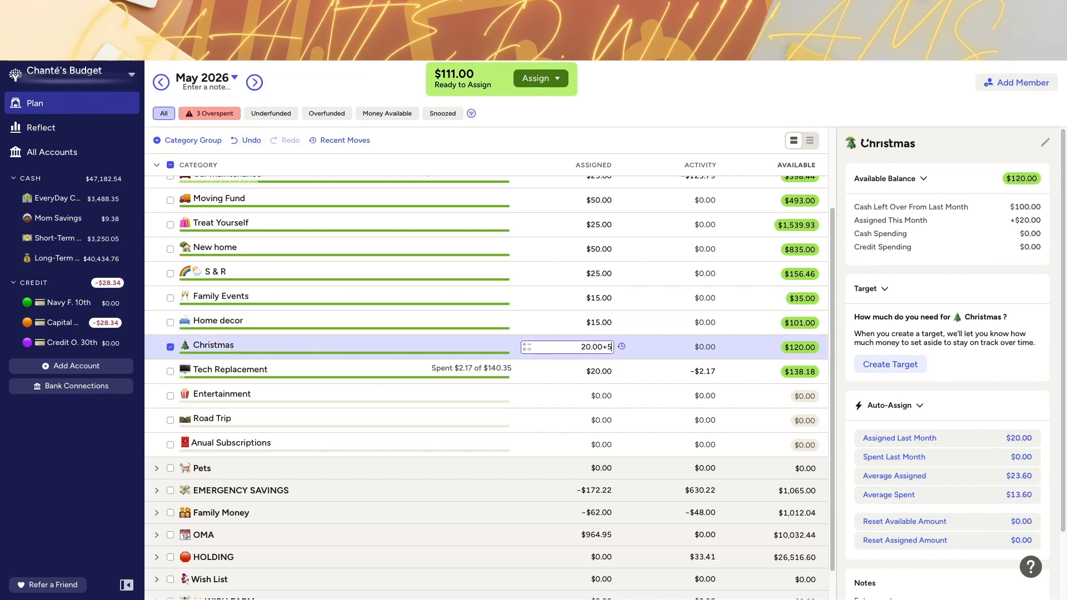
pyautogui.press('Return')
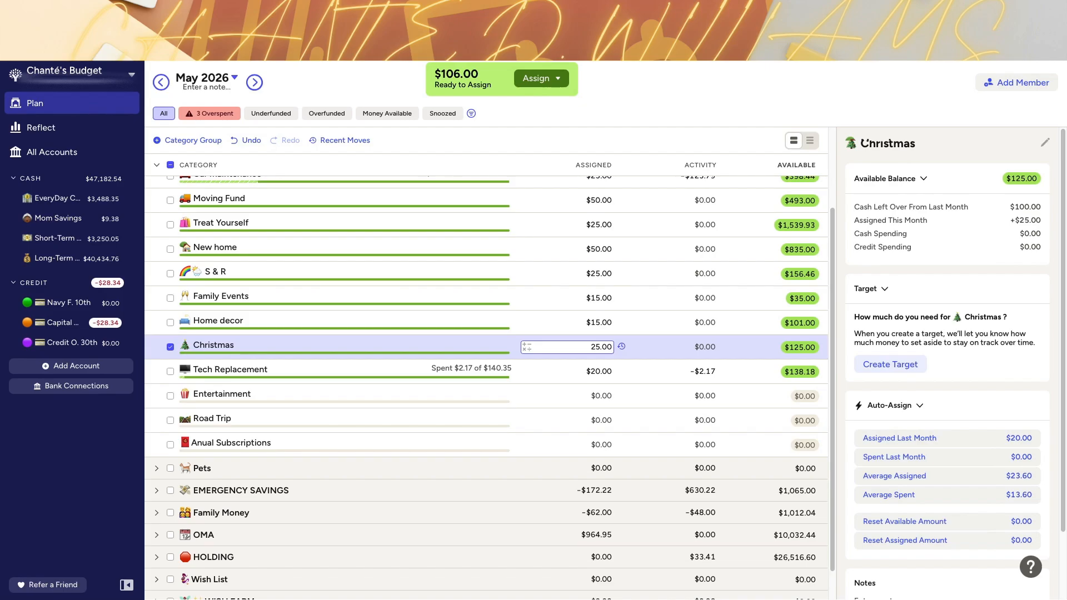
# Add $5 to the amount assigned to Tech Replacement in SINKING FUNDS and collapse the group.
pyautogui.scroll(-1, 587, 353)
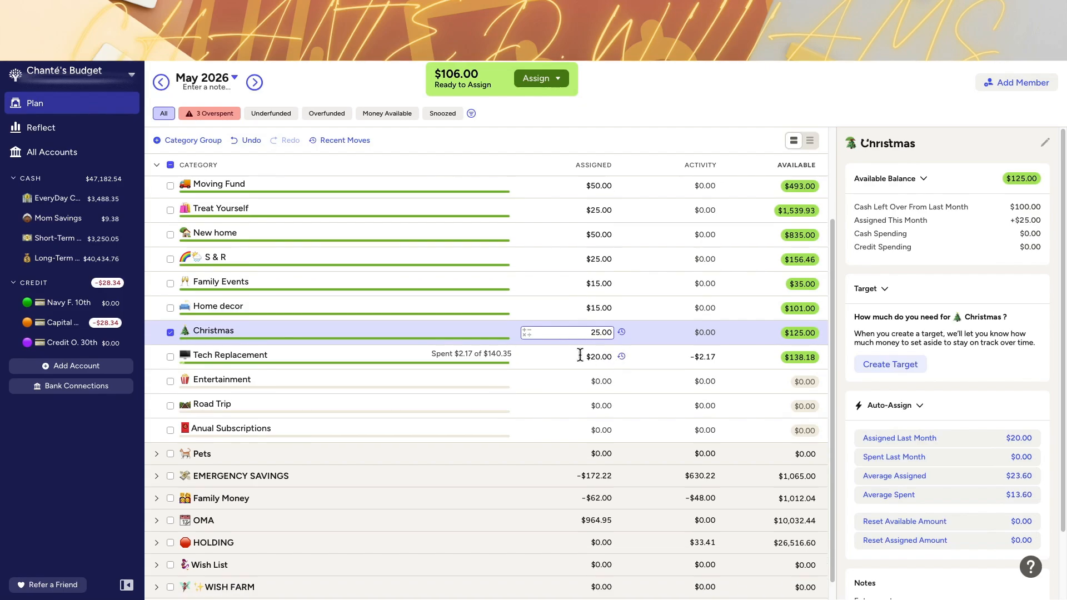
pyautogui.click(595, 358)
pyautogui.write('+')
pyautogui.write('5')
pyautogui.press('Return')
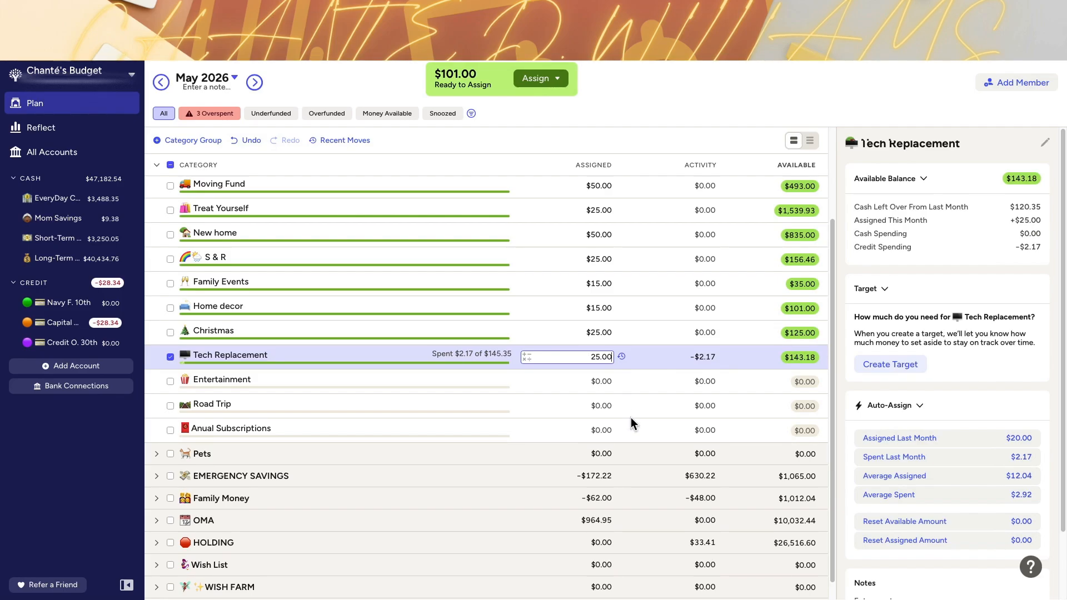
pyautogui.scroll(-1, 629, 425)
pyautogui.scroll(3, 625, 425)
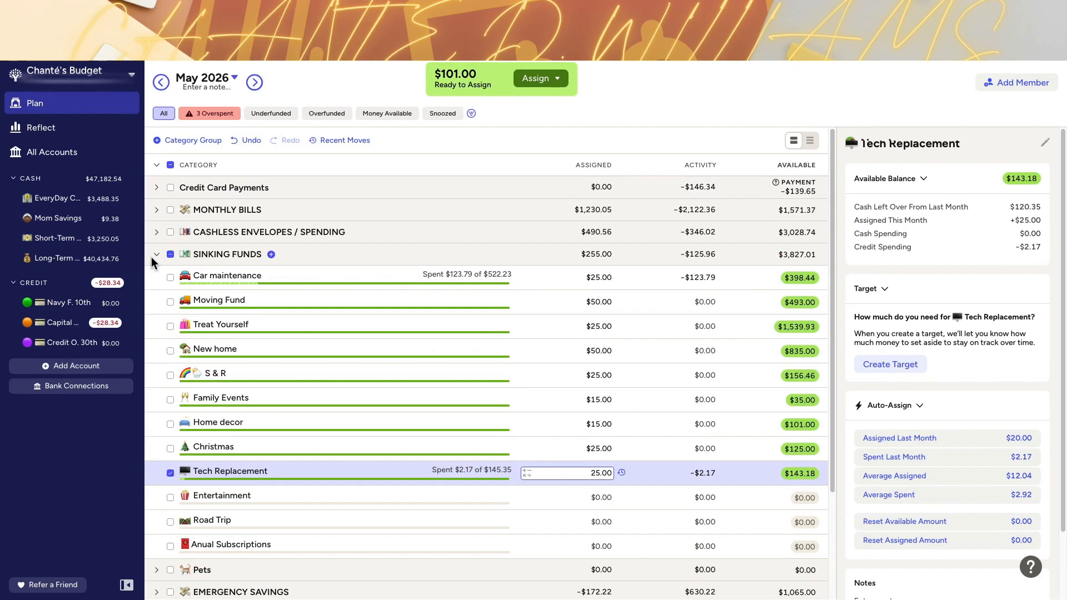
pyautogui.click(156, 255)
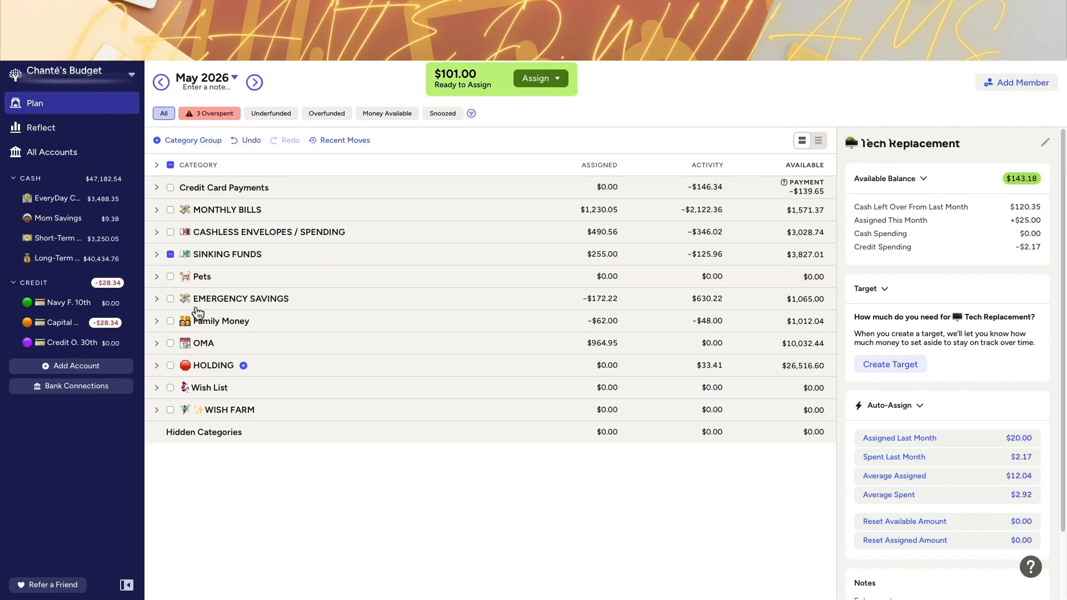
# Add $101 to the amount assigned to Emergency fund in EMERGENCY SAVINGS and expand all category groups.
pyautogui.click(157, 299)
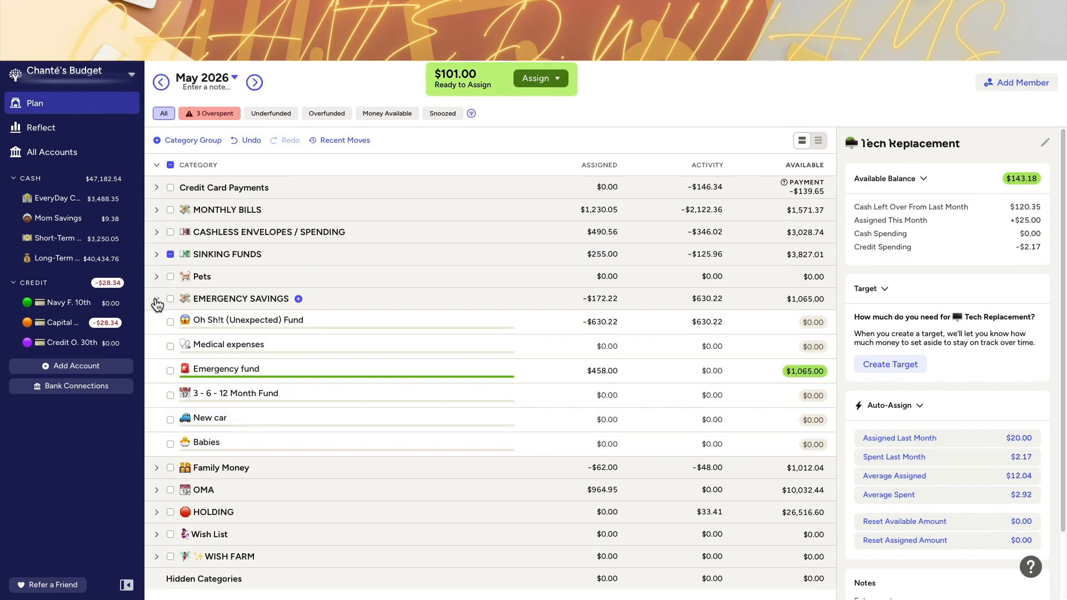
pyautogui.click(610, 370)
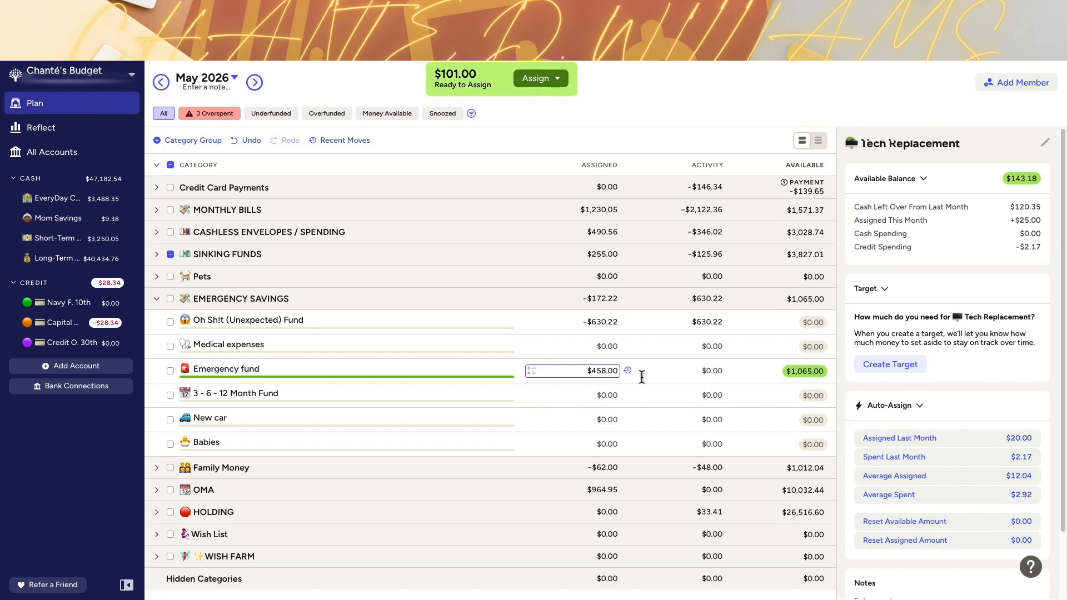
pyautogui.write('+')
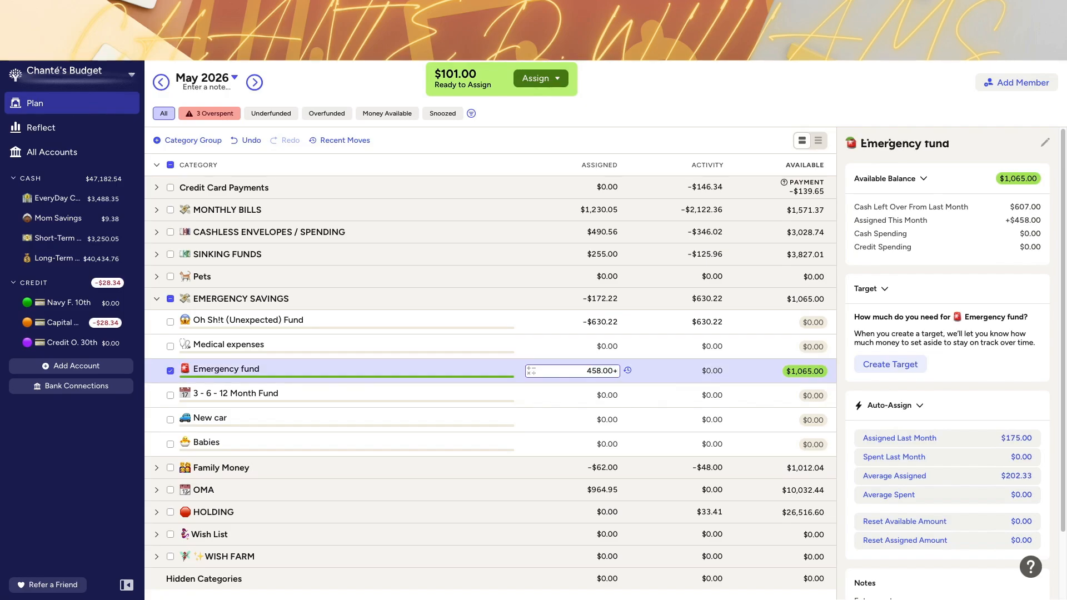
pyautogui.write('101')
pyautogui.press('Return')
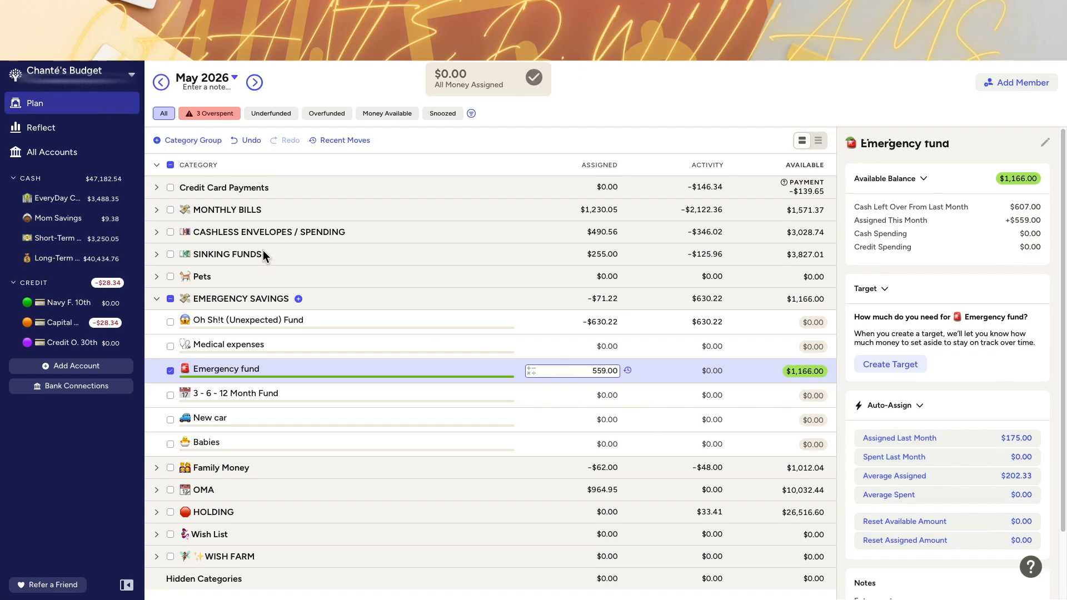
pyautogui.click(157, 165)
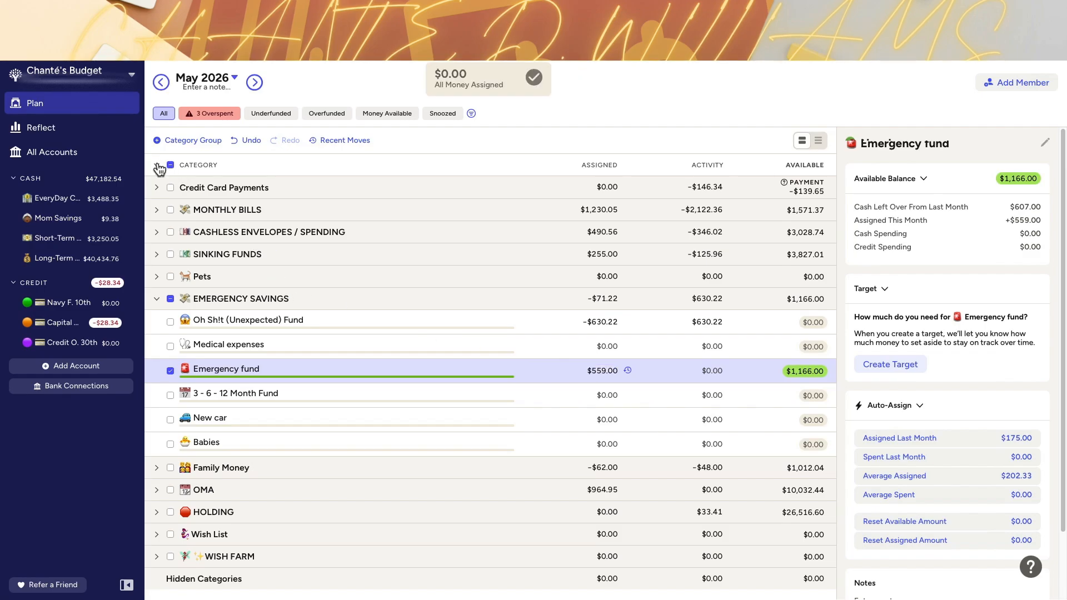
pyautogui.click(158, 166)
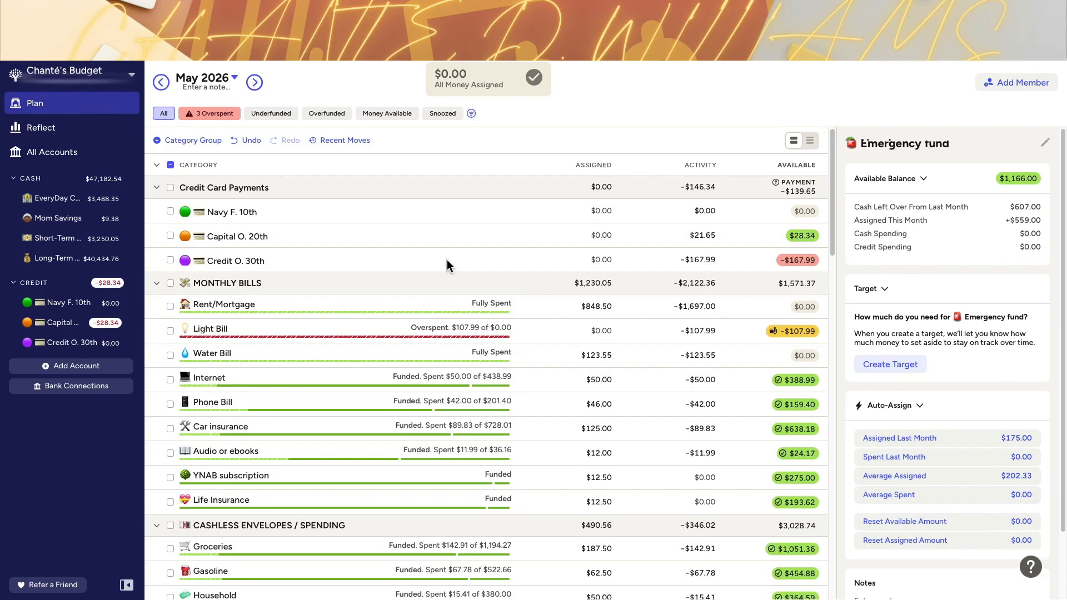
# Look through the category groups for overspending and view the transactions behind the activity of Mom Spending in Family Money.
pyautogui.scroll(-1, 564, 300)
pyautogui.scroll(-10, 564, 300)
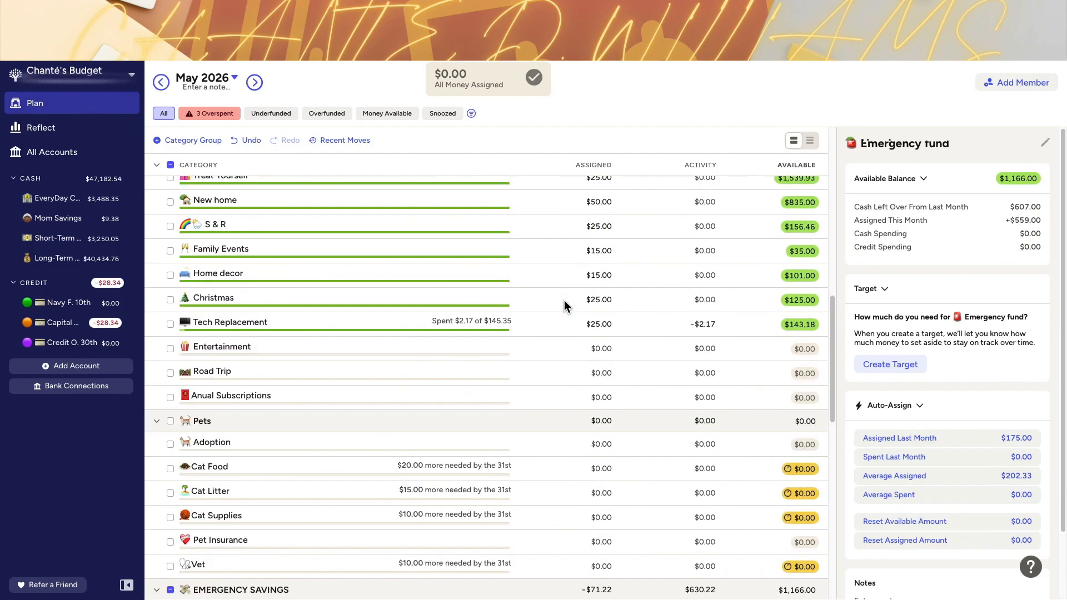
pyautogui.scroll(-2, 565, 300)
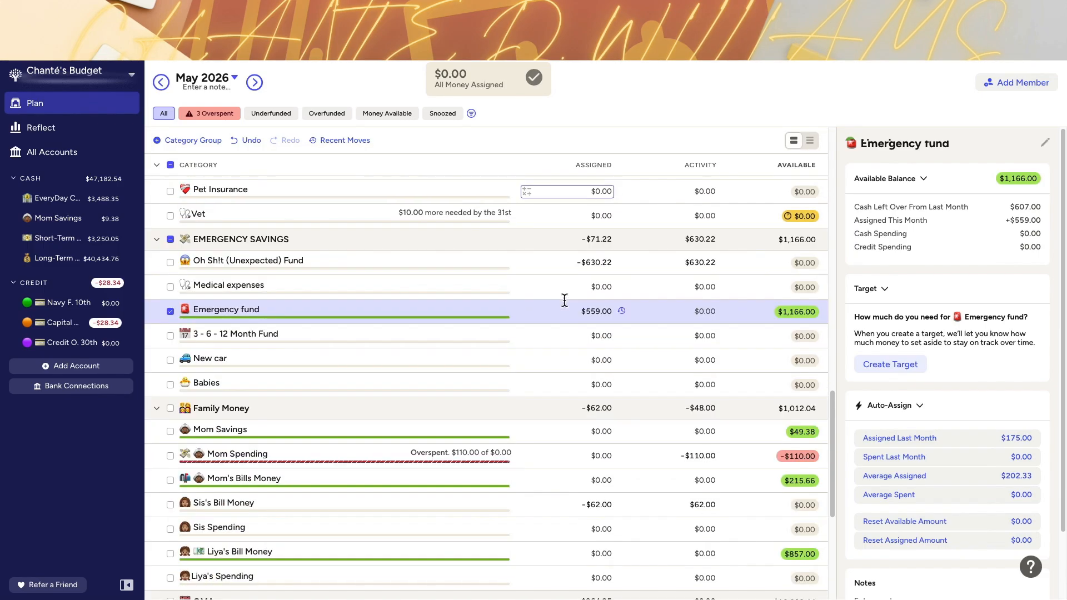
pyautogui.scroll(-1, 565, 304)
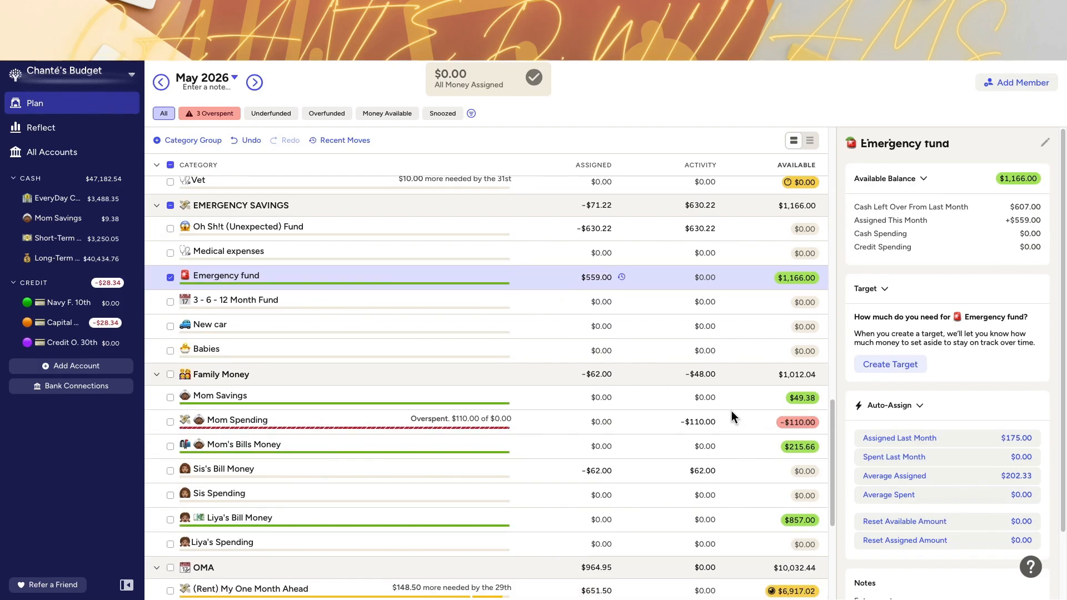
pyautogui.scroll(15, 731, 414)
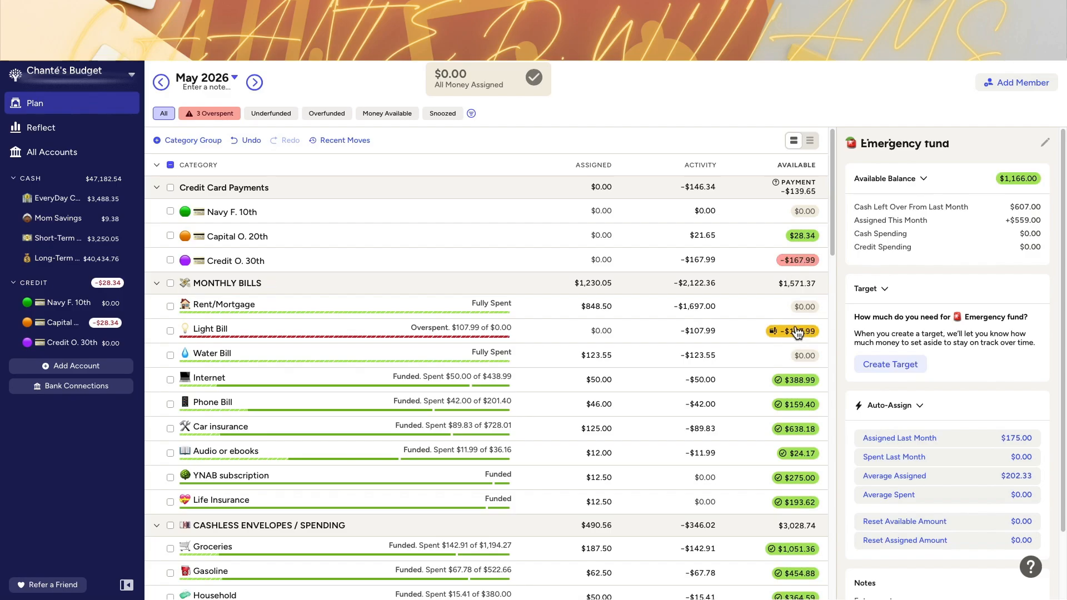
pyautogui.scroll(-15, 733, 405)
pyautogui.scroll(-5, 733, 411)
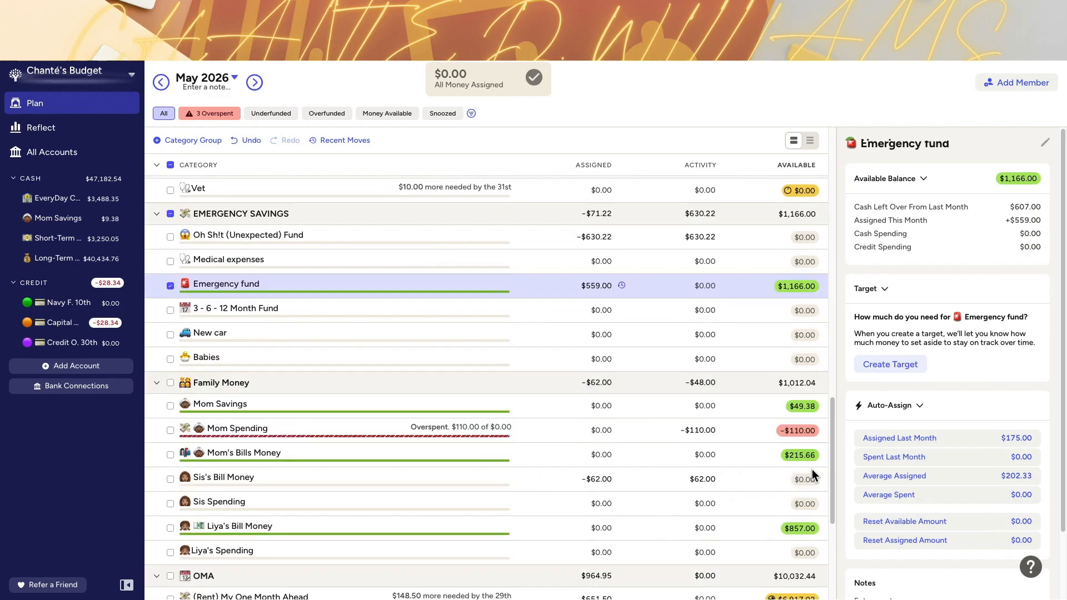
pyautogui.click(796, 287)
pyautogui.click(705, 286)
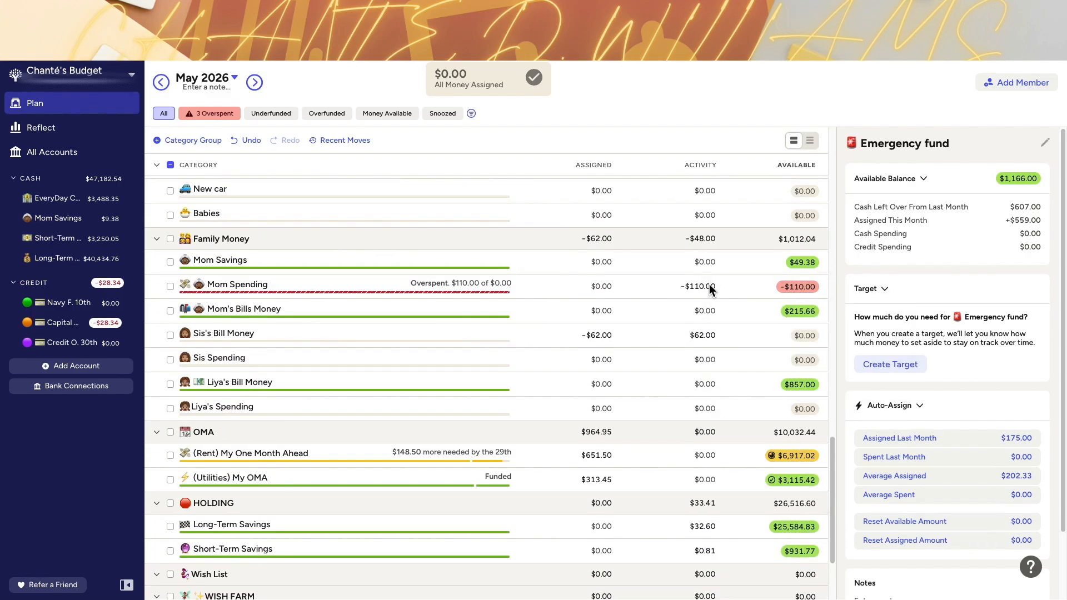
pyautogui.click(701, 287)
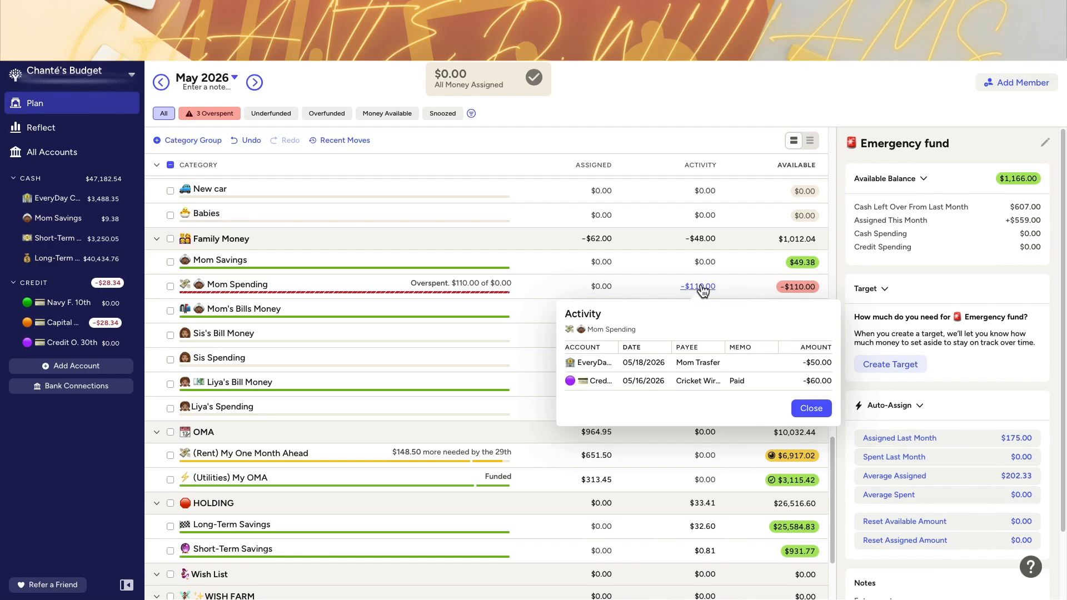
pyautogui.click(741, 285)
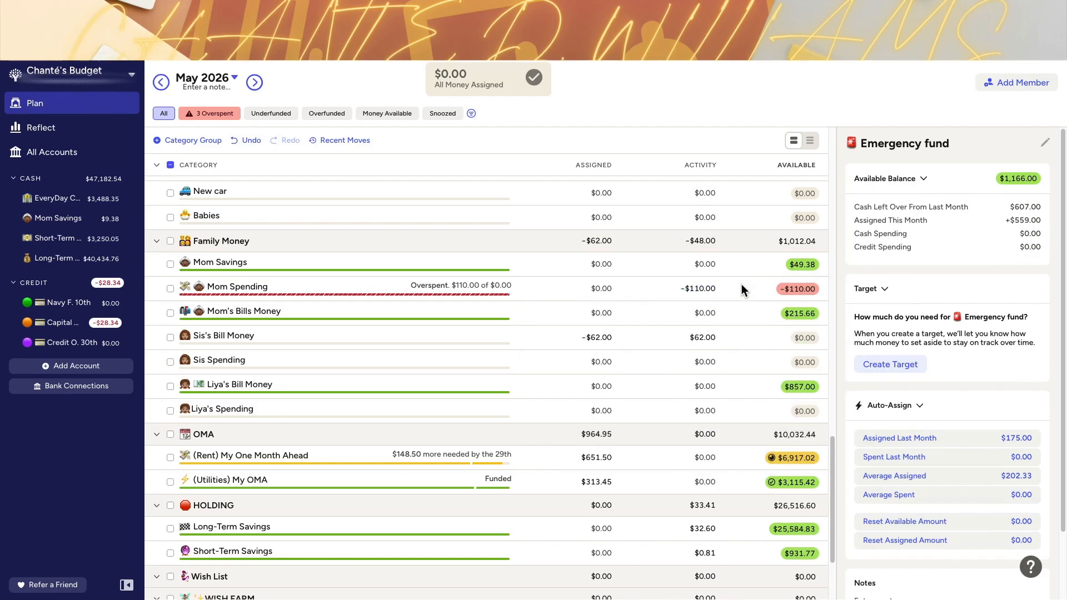
# Review the balances of all category groups, checking the overspent Credit O. 30th card payment and the Light Bill.
pyautogui.scroll(-1, 741, 284)
pyautogui.scroll(2, 741, 286)
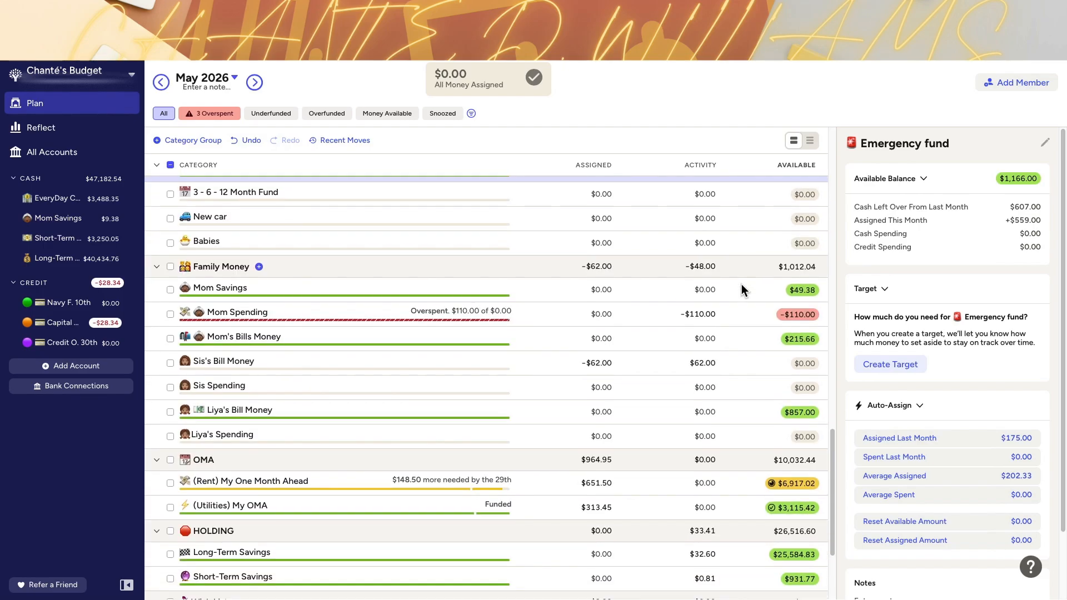
pyautogui.scroll(-3, 713, 326)
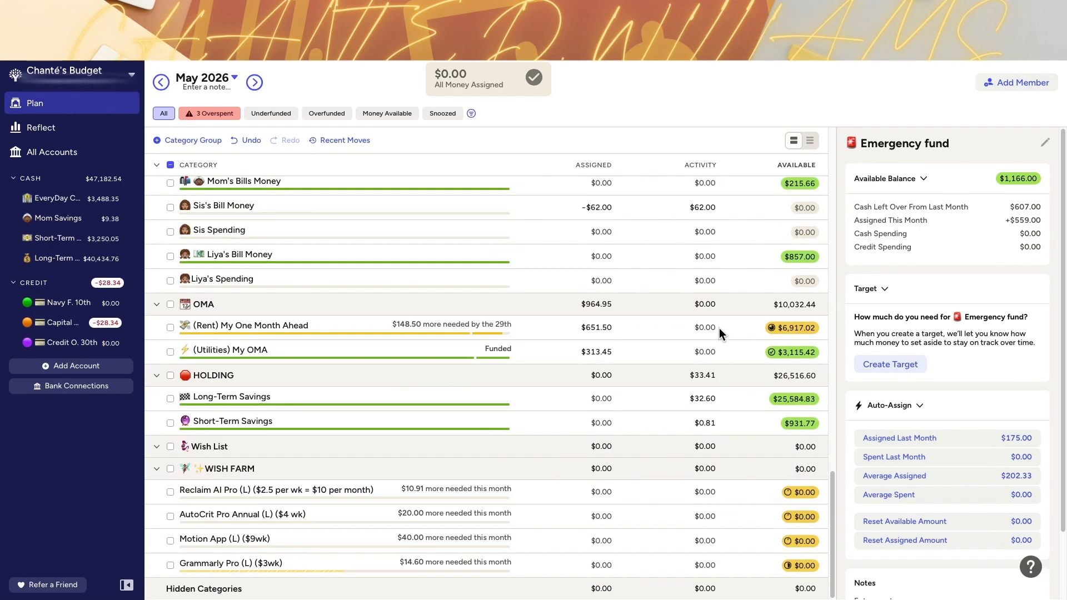
pyautogui.scroll(2, 719, 327)
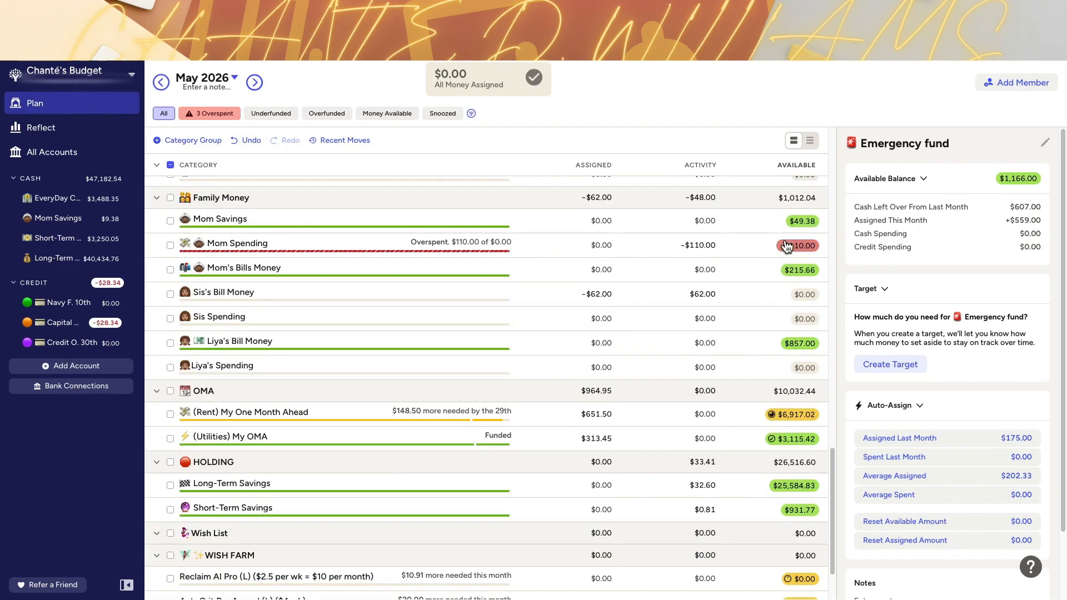
pyautogui.scroll(5, 770, 265)
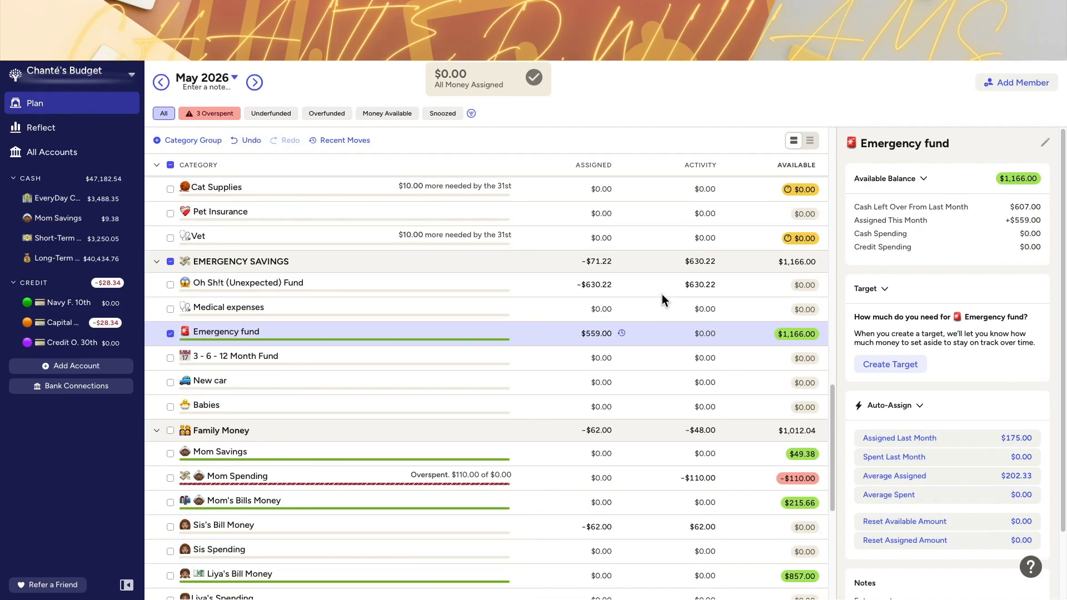
pyautogui.scroll(1, 662, 295)
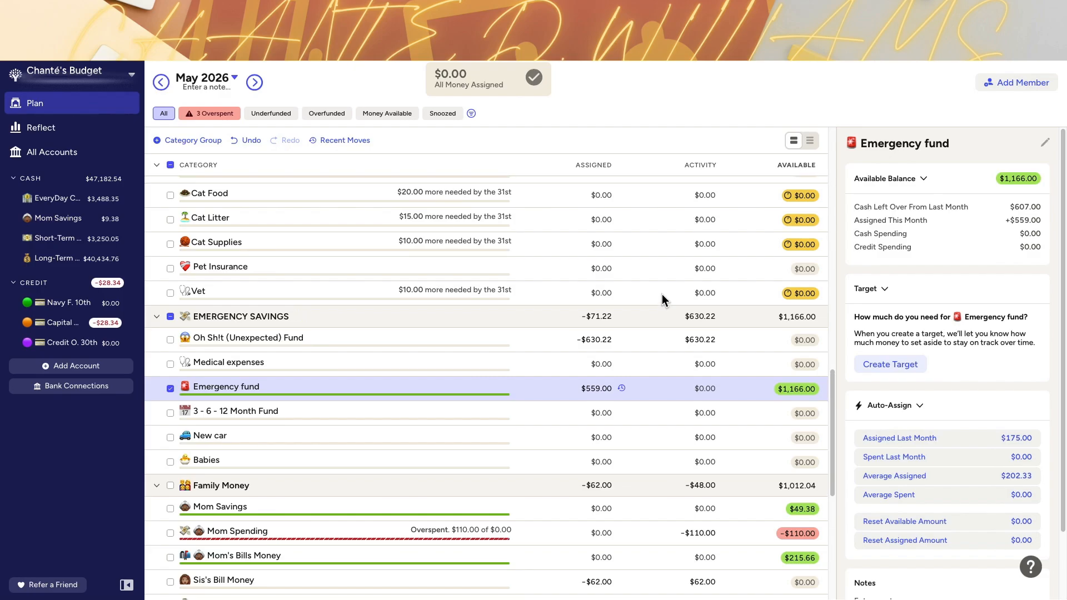
pyautogui.scroll(2, 662, 295)
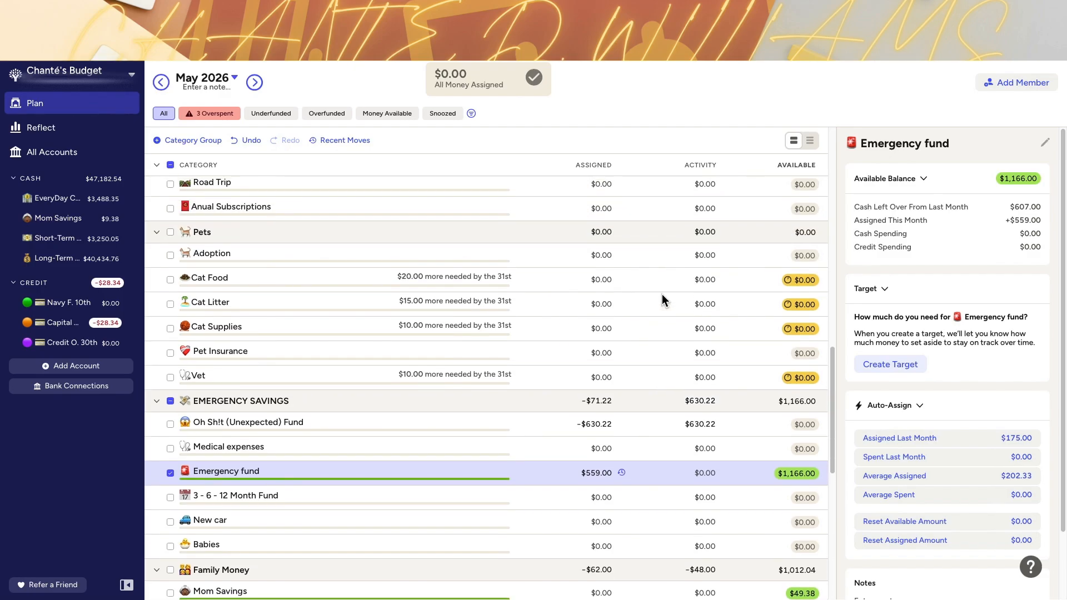
pyautogui.scroll(1, 662, 296)
pyautogui.scroll(5, 662, 295)
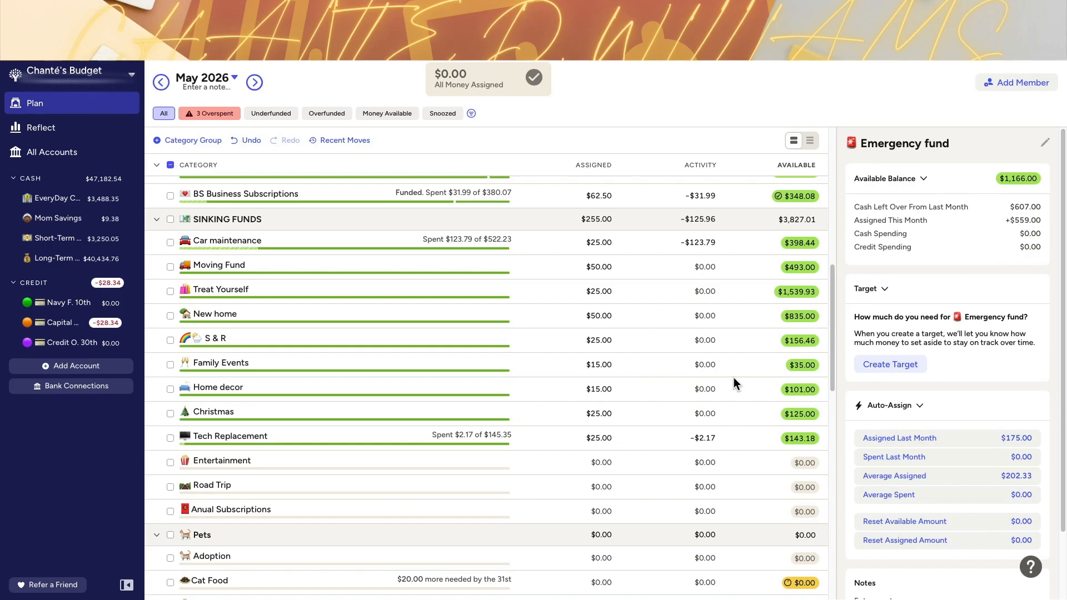
pyautogui.scroll(4, 731, 338)
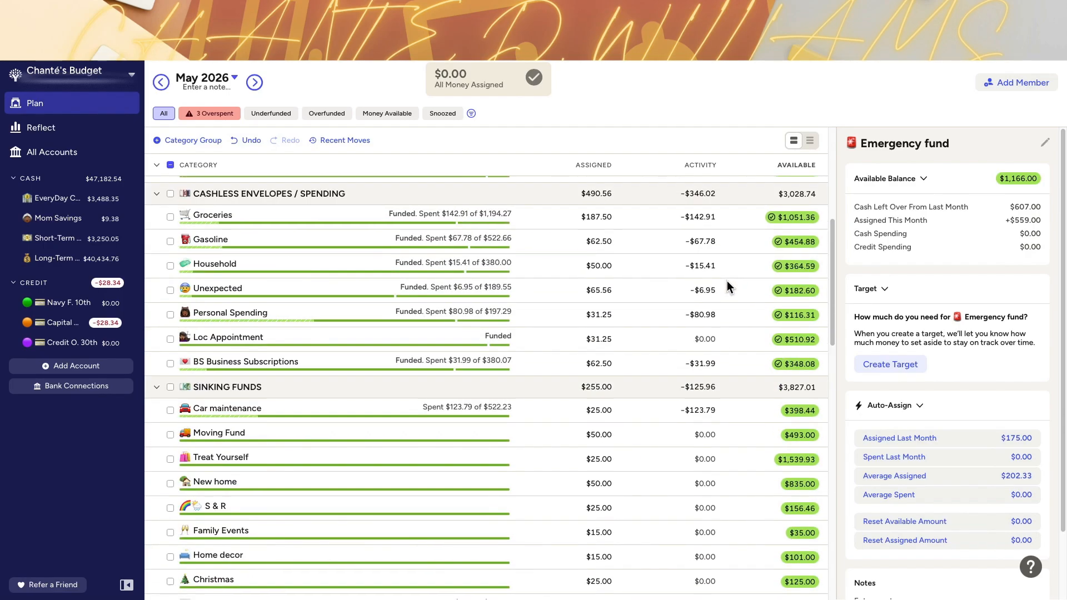
pyautogui.scroll(7, 778, 253)
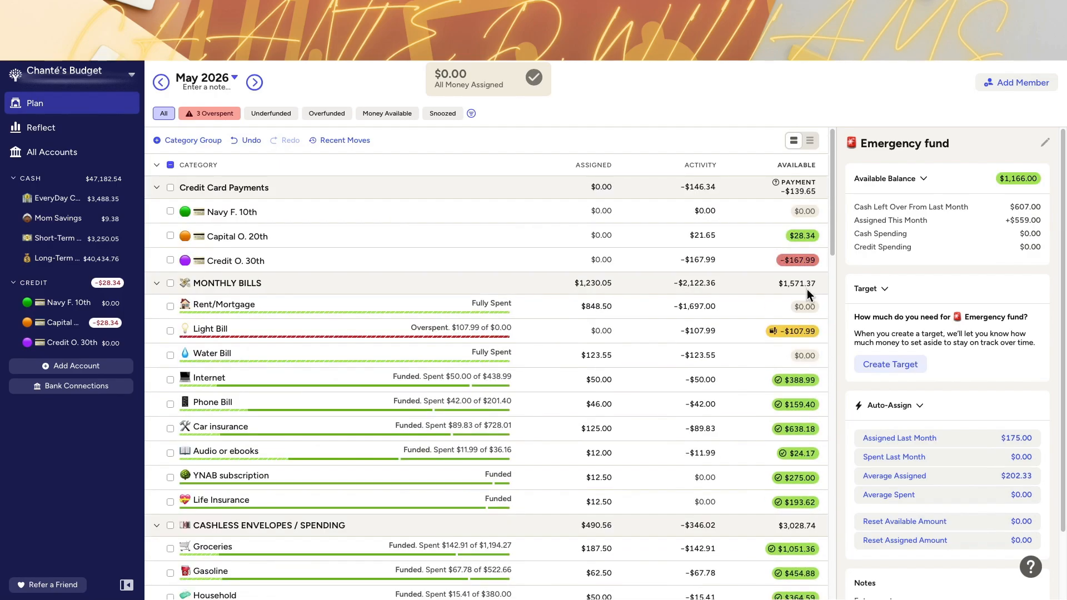
pyautogui.moveTo(788, 270)
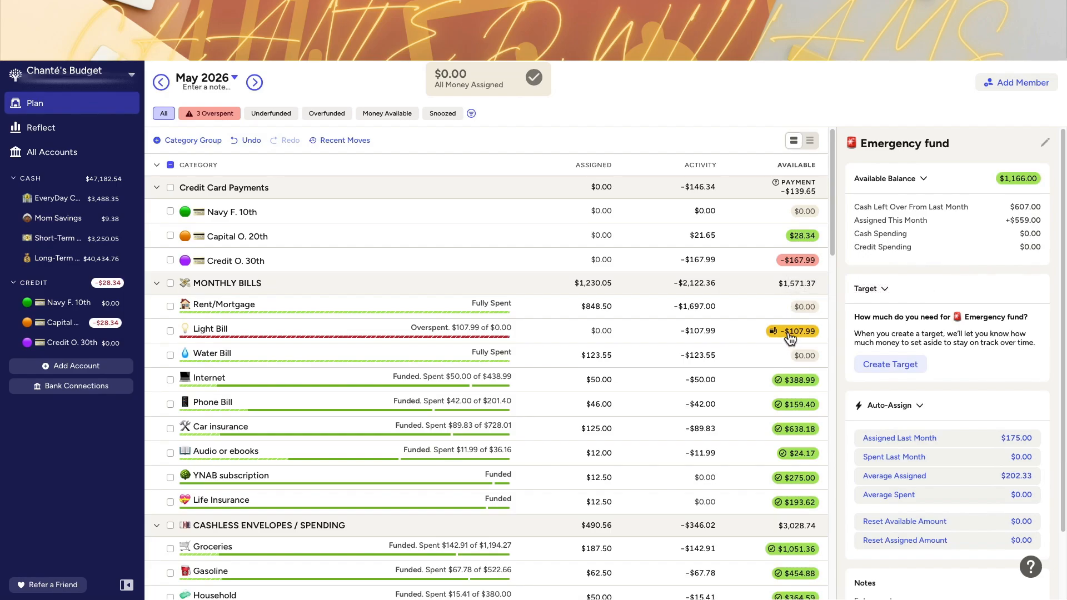
pyautogui.moveTo(790, 338)
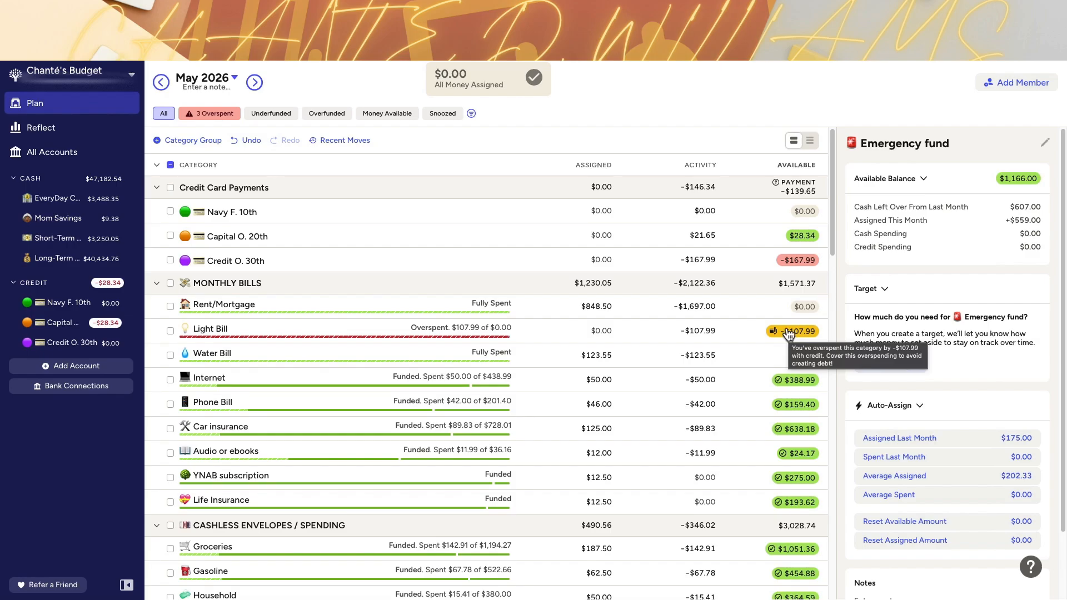
pyautogui.click(800, 261)
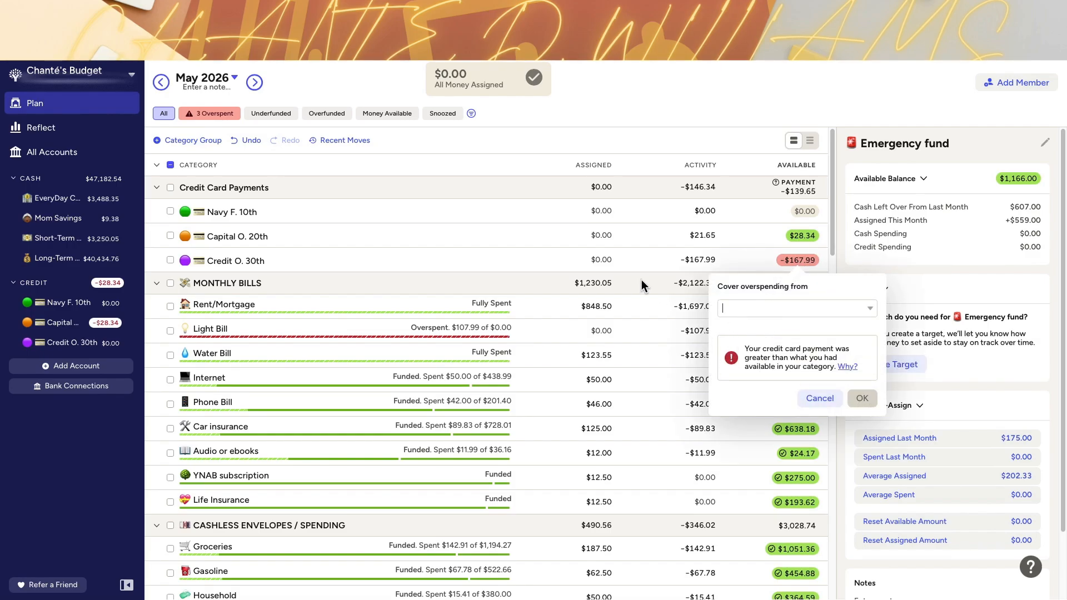
pyautogui.click(667, 329)
pyautogui.click(803, 332)
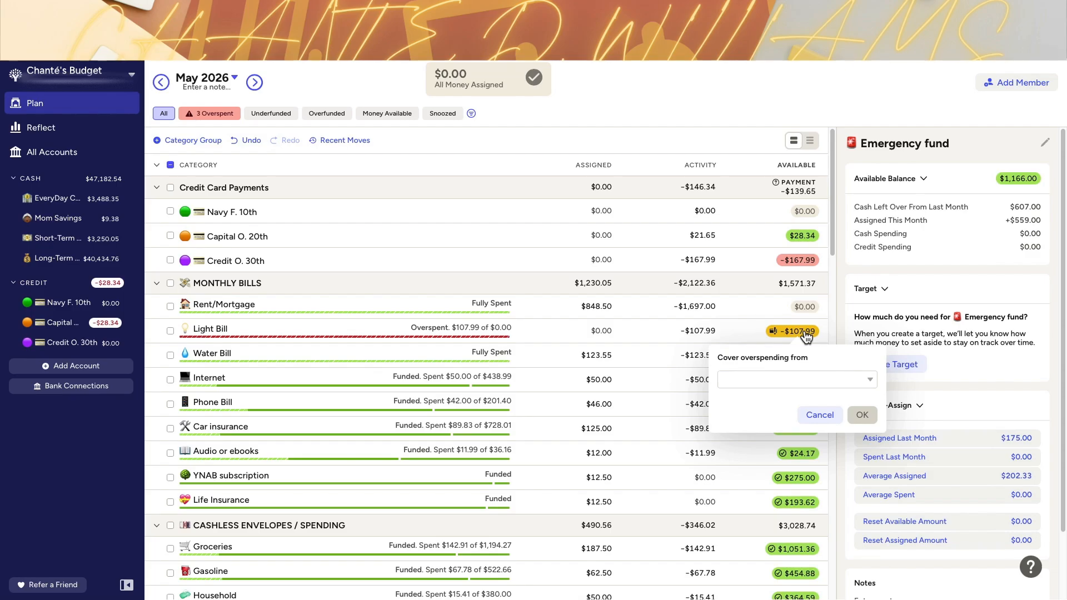
pyautogui.write('5')
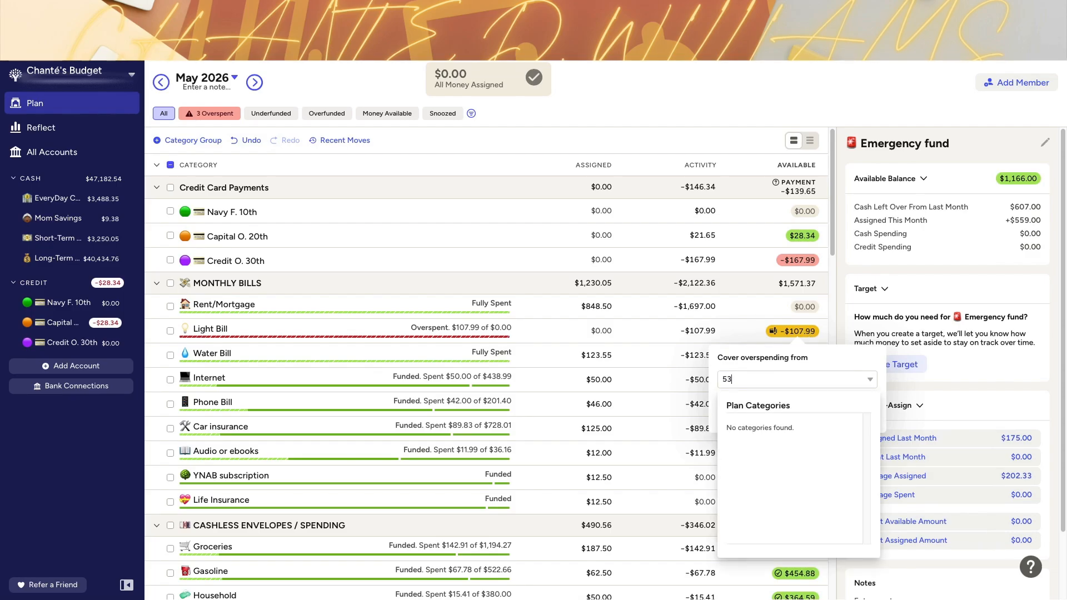
pyautogui.press('Escape')
# Move $53 from the available balance of (Utilities) My OMA to Light Bill in MONTHLY BILLS.
pyautogui.scroll(-15, 745, 424)
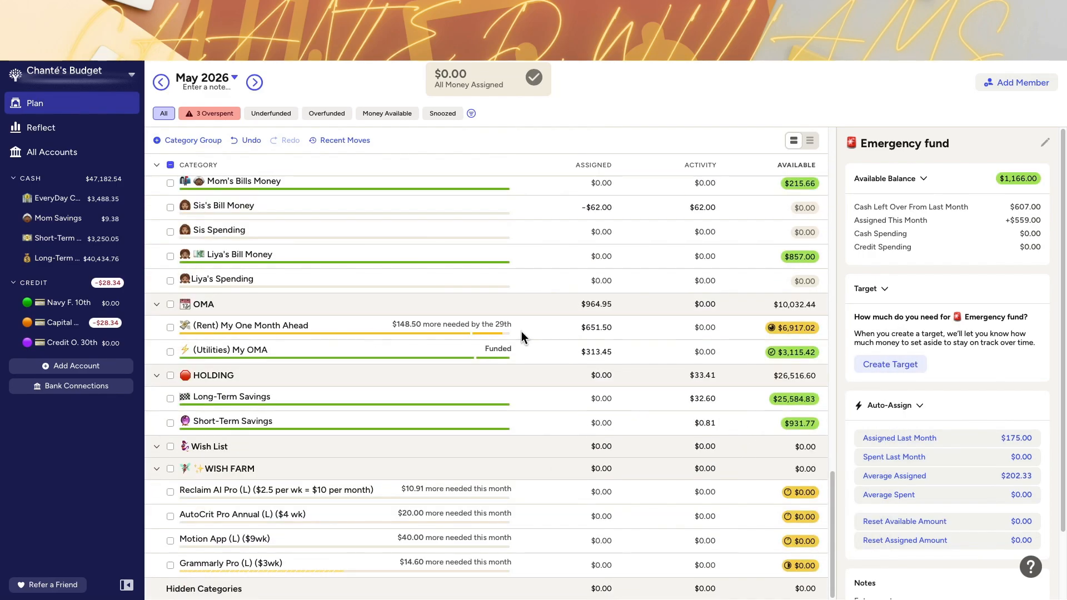
pyautogui.click(803, 354)
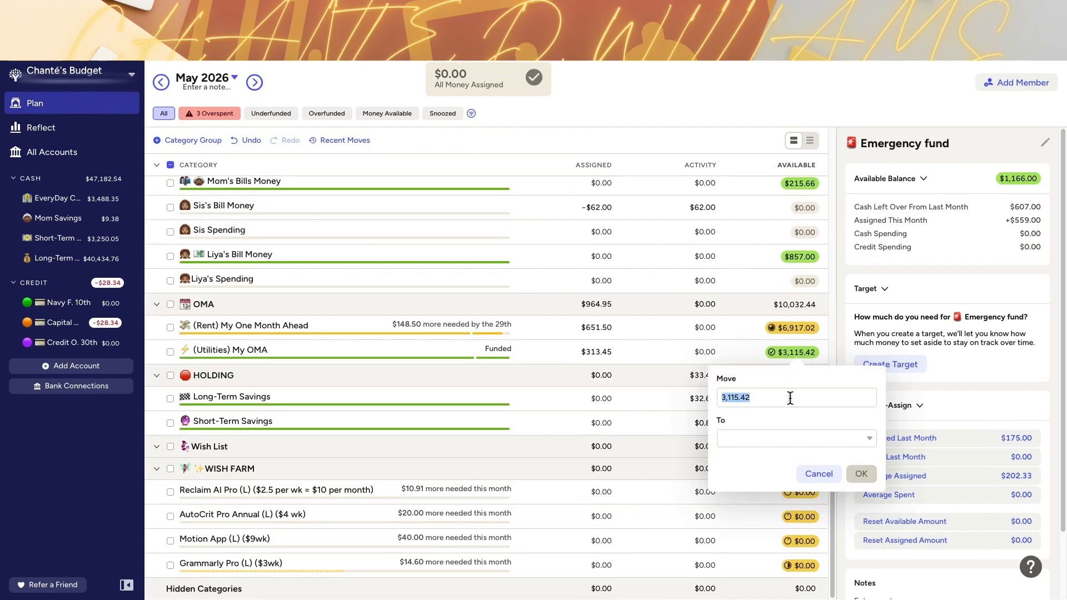
pyautogui.write('53')
pyautogui.click(780, 441)
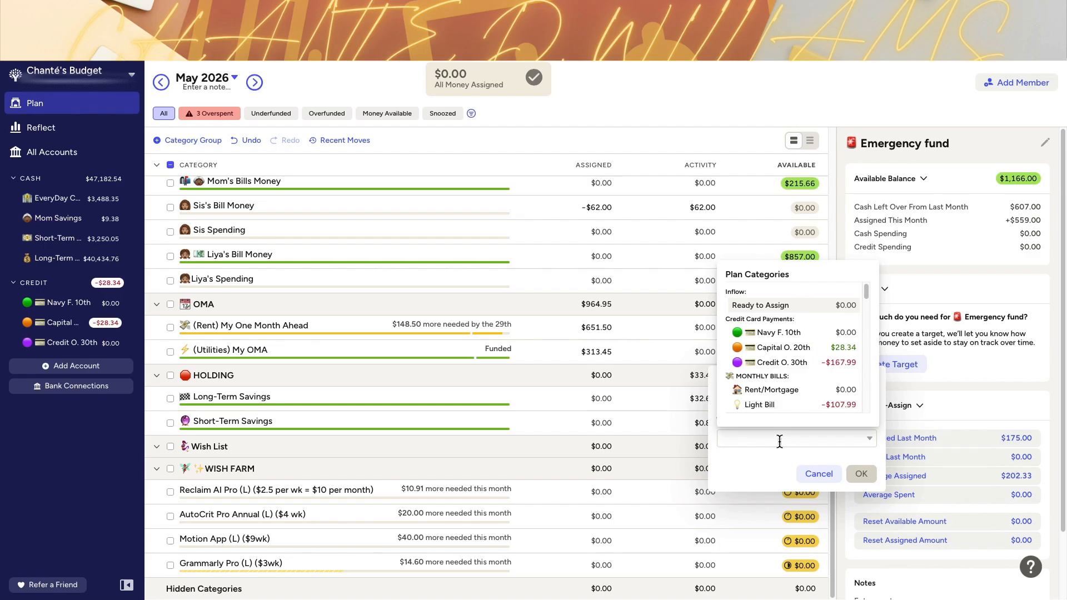
pyautogui.click(789, 400)
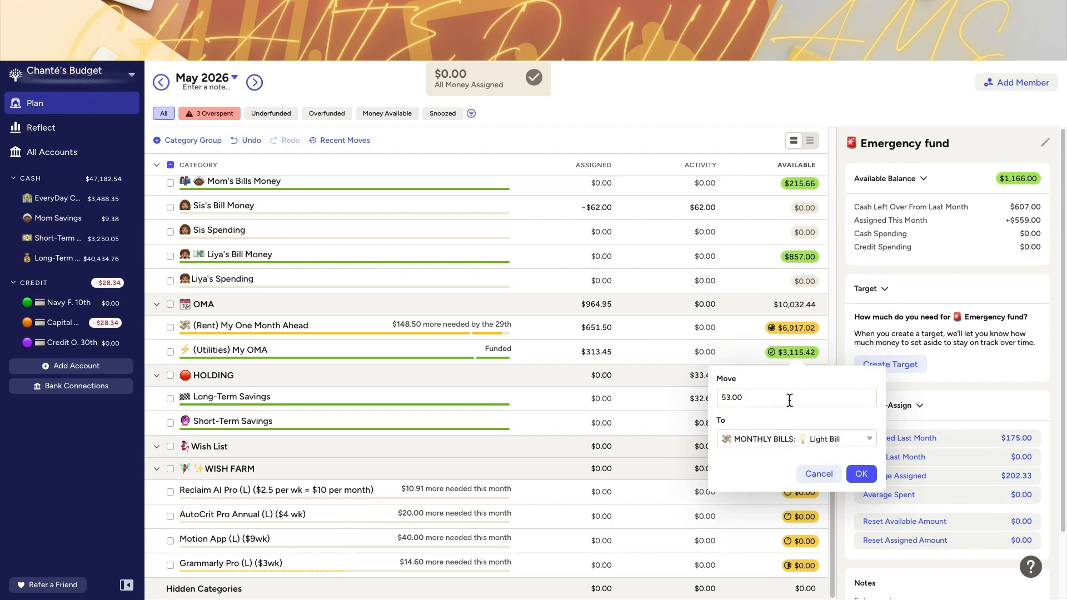
pyautogui.click(862, 473)
pyautogui.scroll(15, 614, 425)
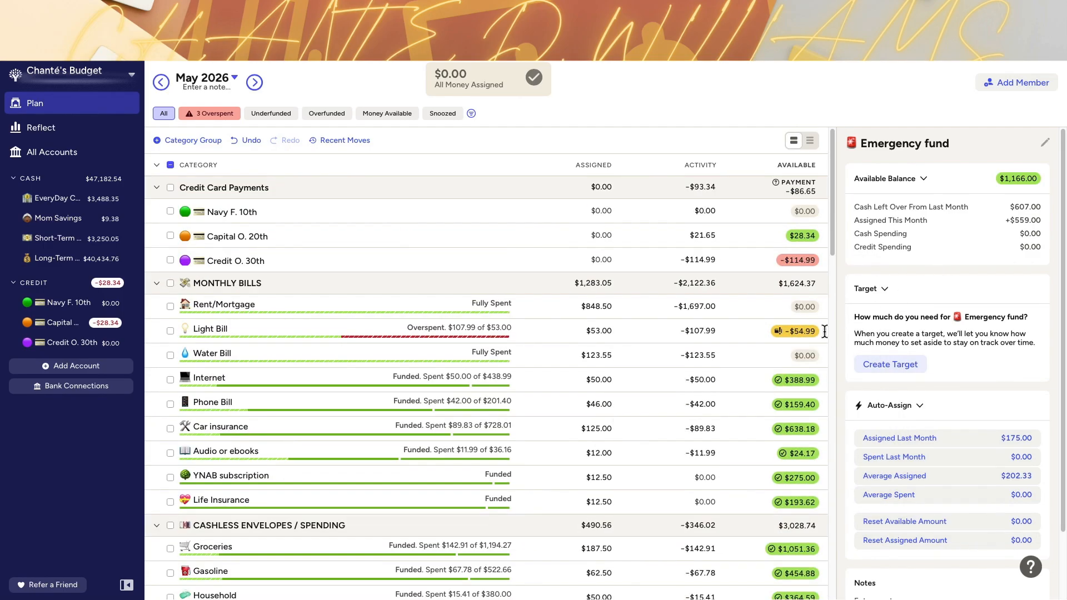
# Undo the last money move from (Utilities) My OMA to Light Bill.
pyautogui.scroll(-15, 813, 333)
pyautogui.scroll(-3, 813, 332)
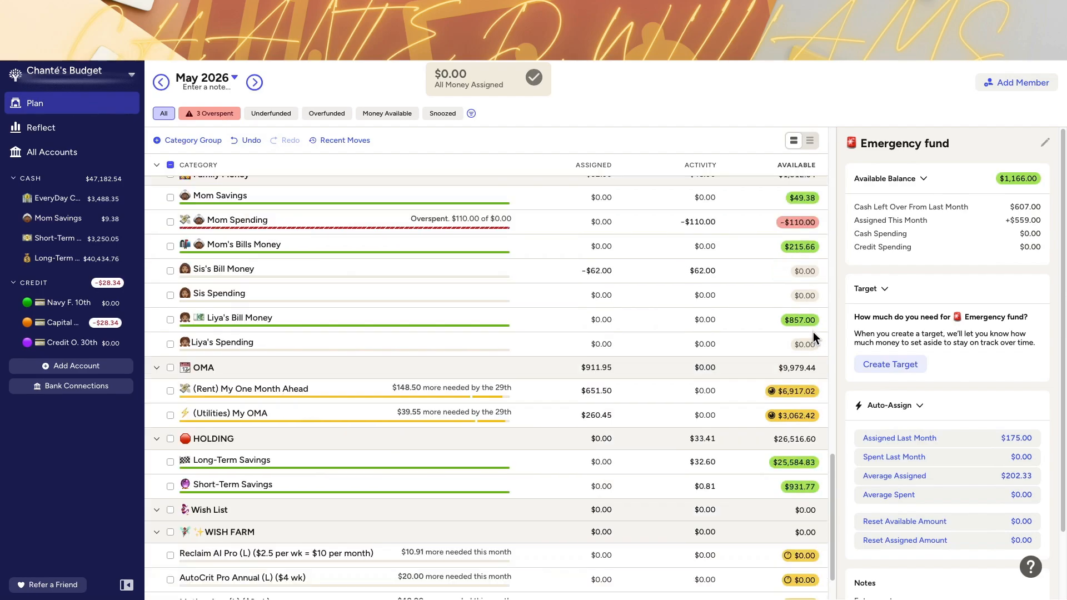
pyautogui.click(250, 140)
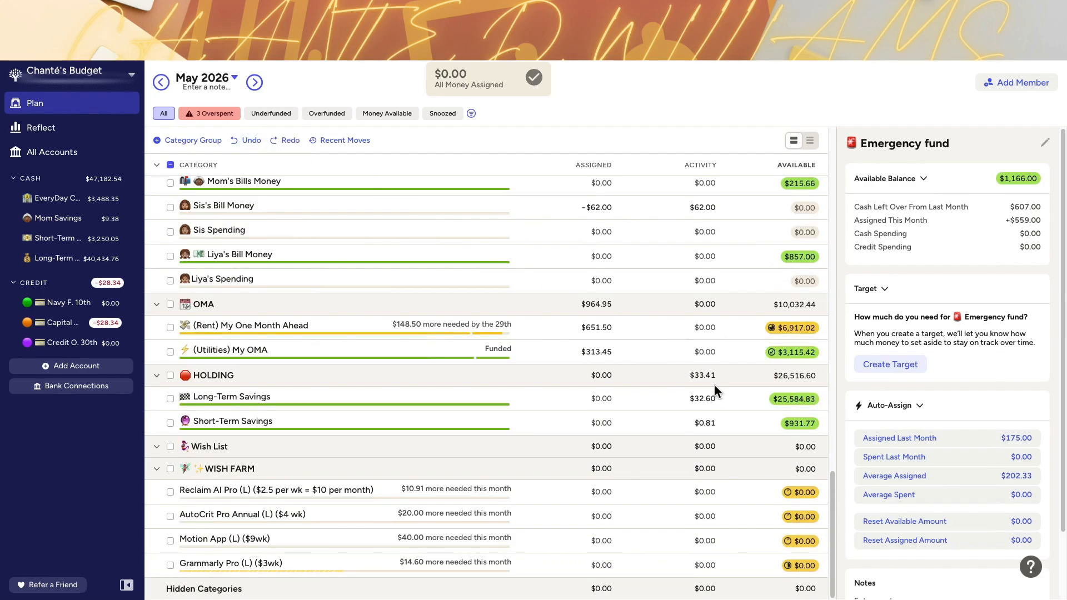
# Move $53.99 from the available balance of (Utilities) My OMA to Light Bill in MONTHLY BILLS.
pyautogui.click(795, 354)
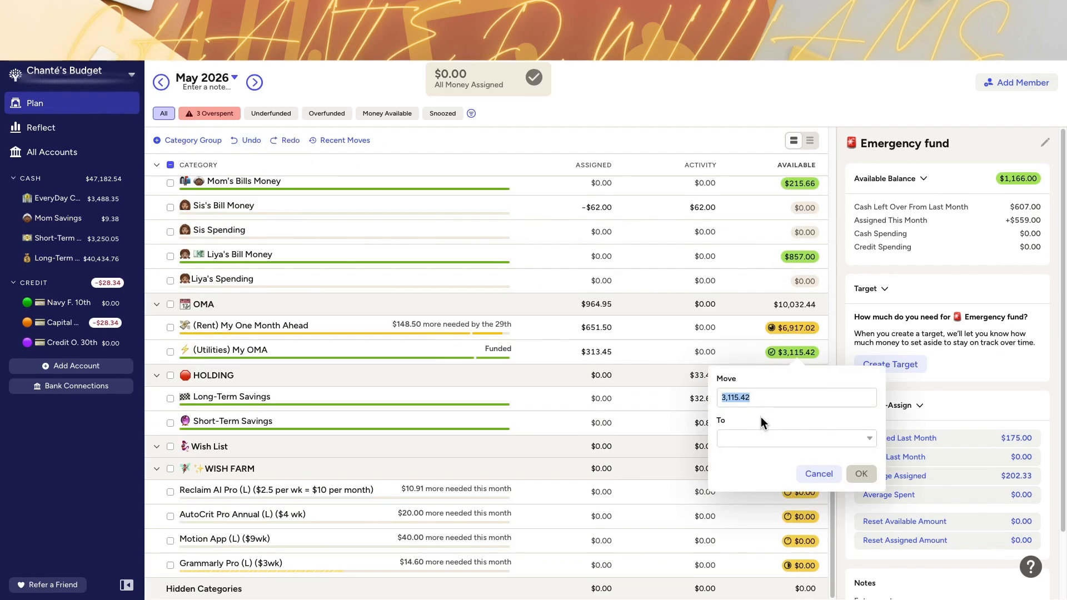
pyautogui.write('53.99')
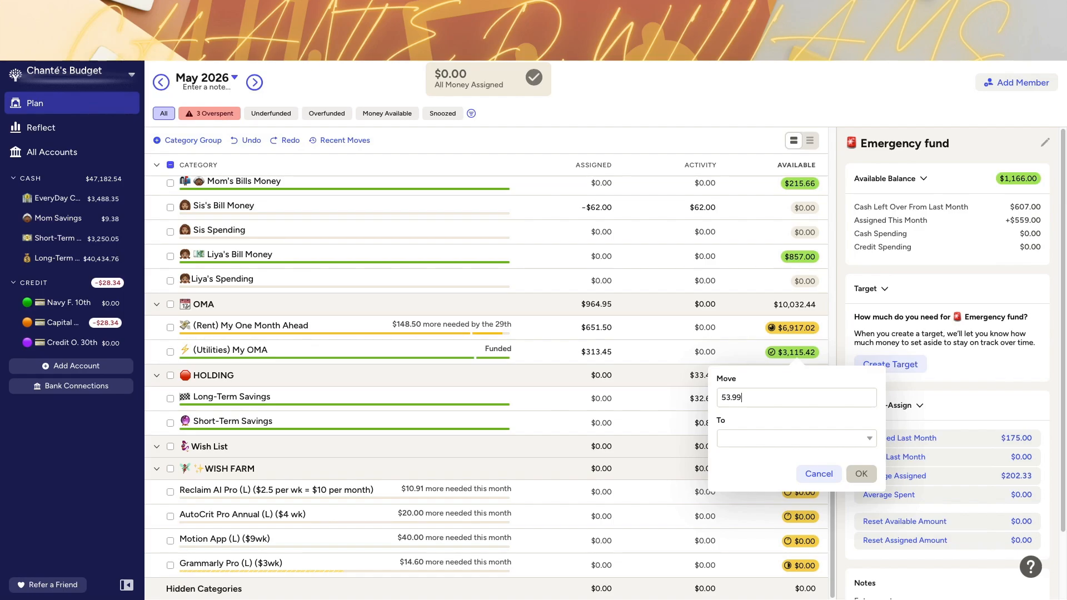
pyautogui.click(781, 435)
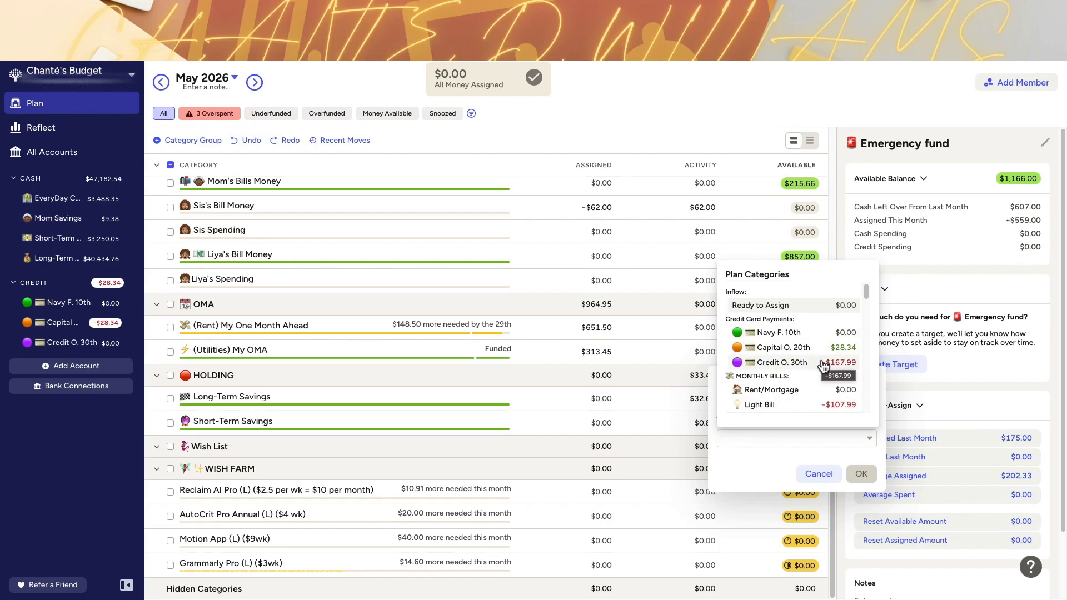
pyautogui.click(838, 411)
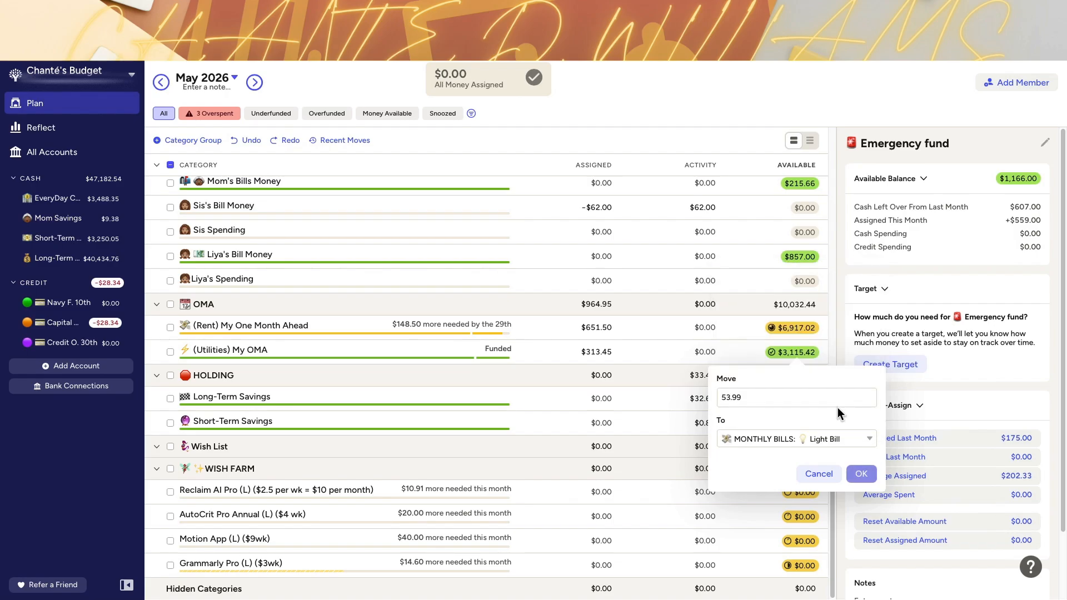
pyautogui.click(862, 474)
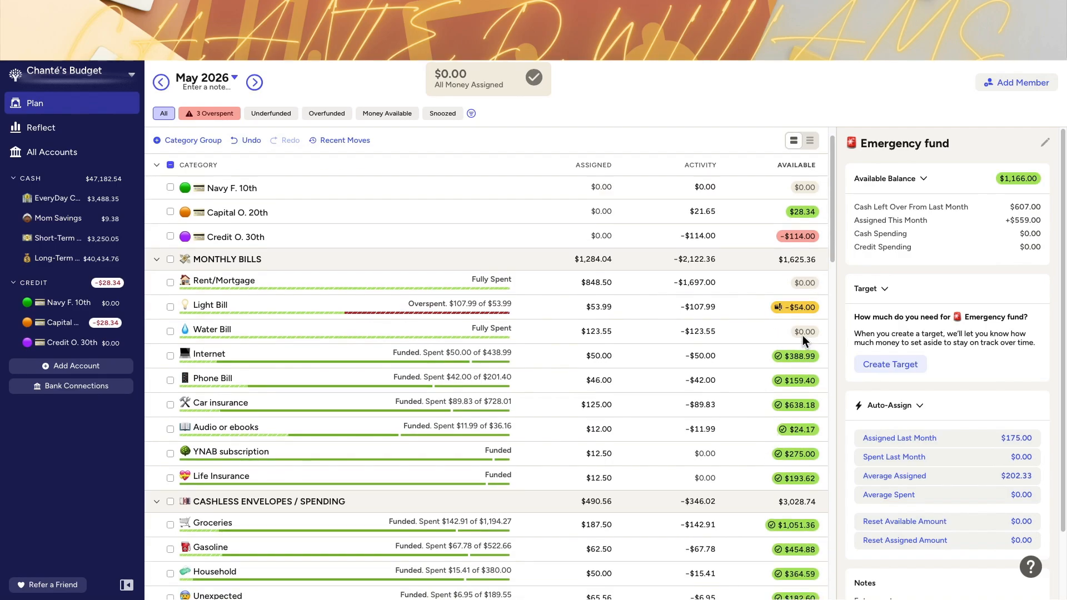
pyautogui.scroll(-10, 788, 362)
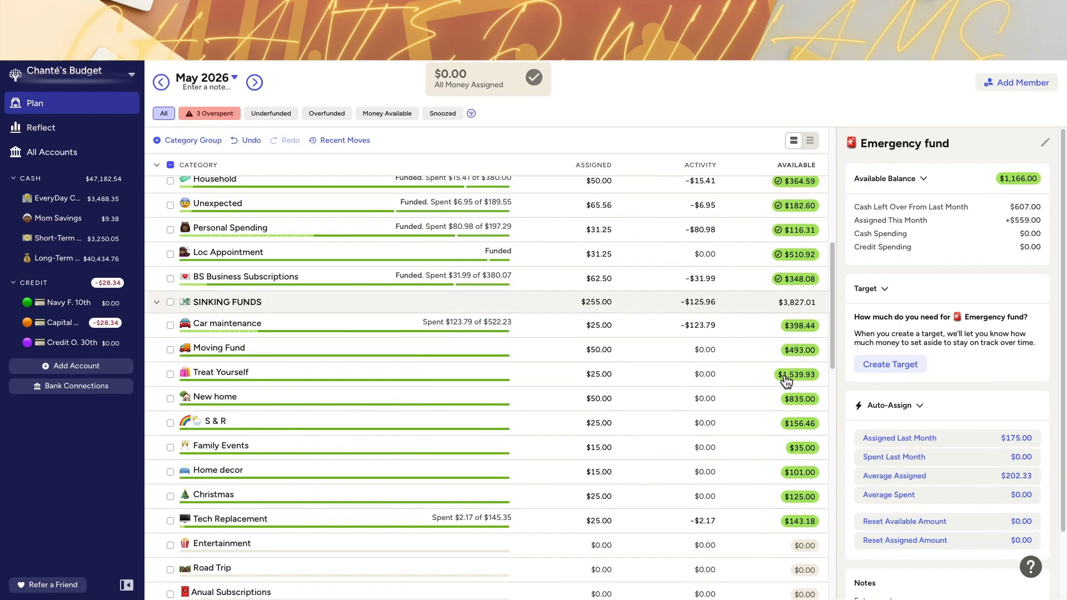
# Review the available balances across the category groups, checking Mom Spending in Family Money, the OMA funds, the Light Bill and the credit card payments.
pyautogui.scroll(-11, 788, 409)
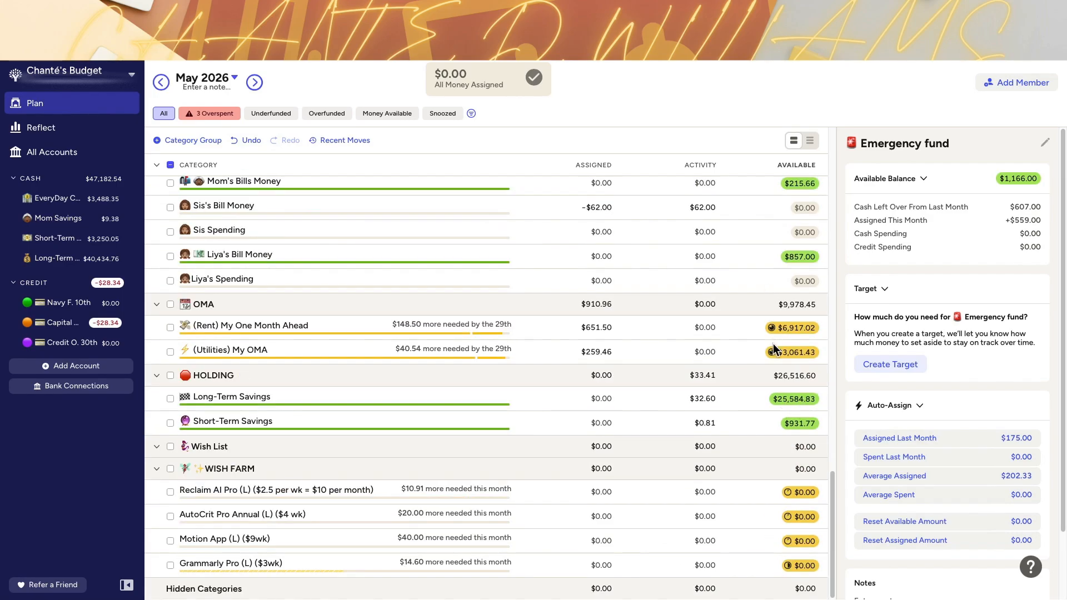
pyautogui.scroll(4, 773, 344)
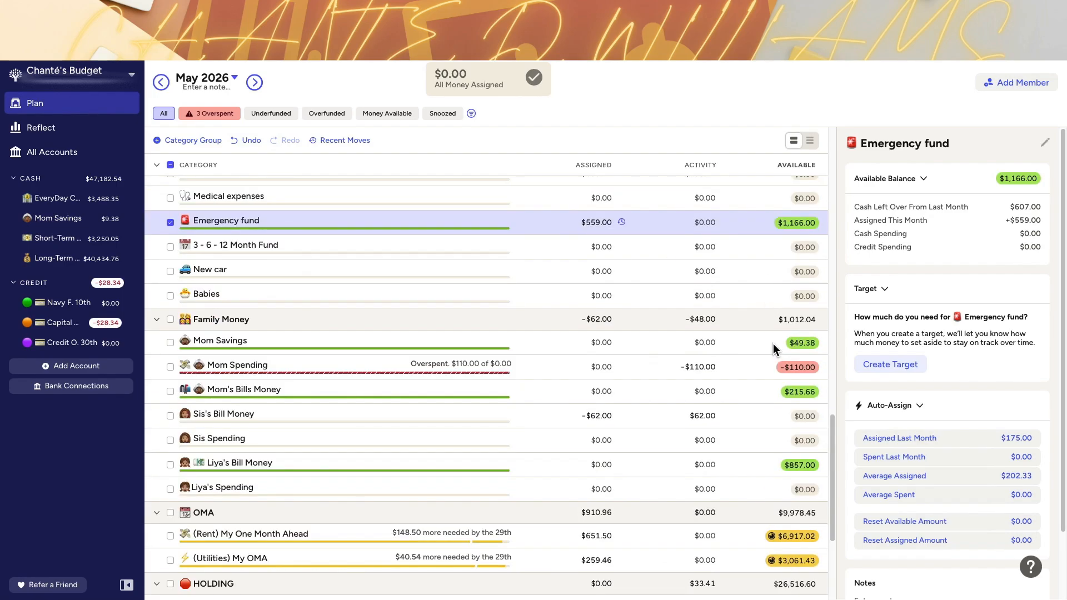
pyautogui.click(791, 368)
pyautogui.scroll(10, 694, 371)
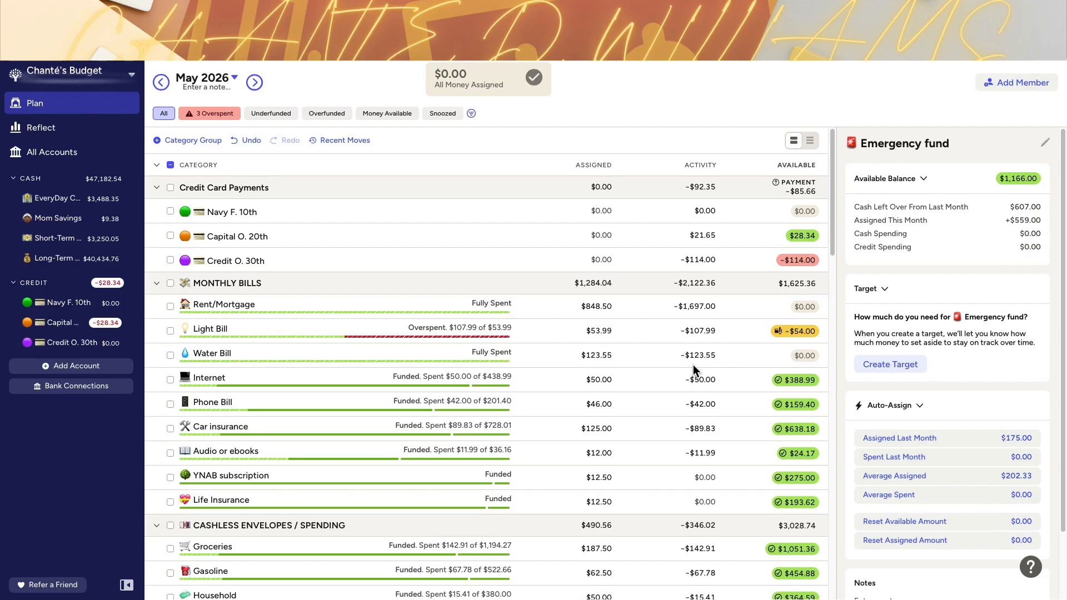
pyautogui.scroll(-2, 788, 405)
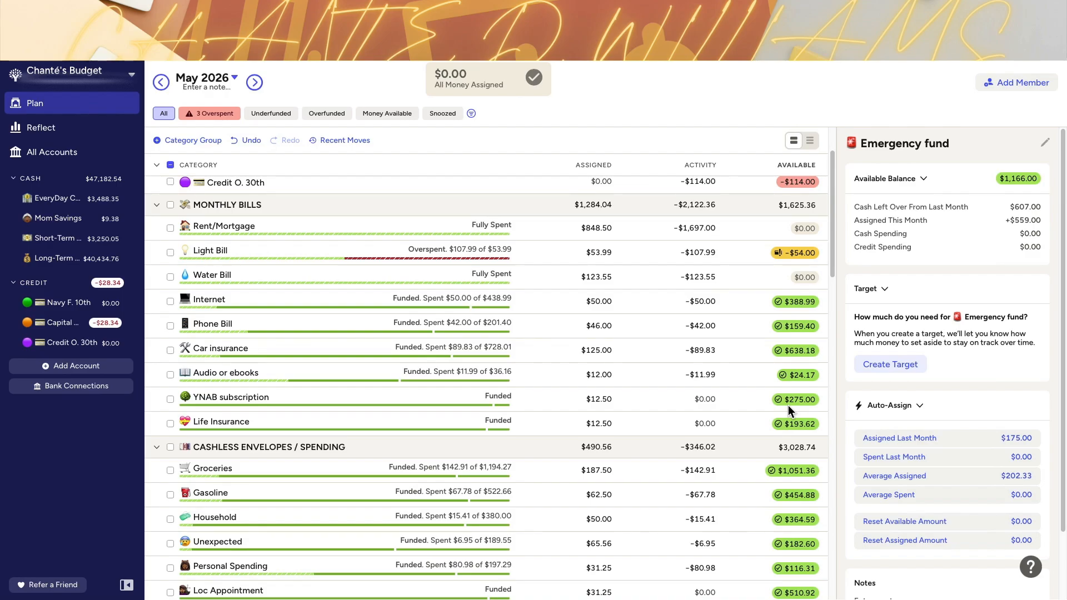
pyautogui.scroll(-1, 788, 405)
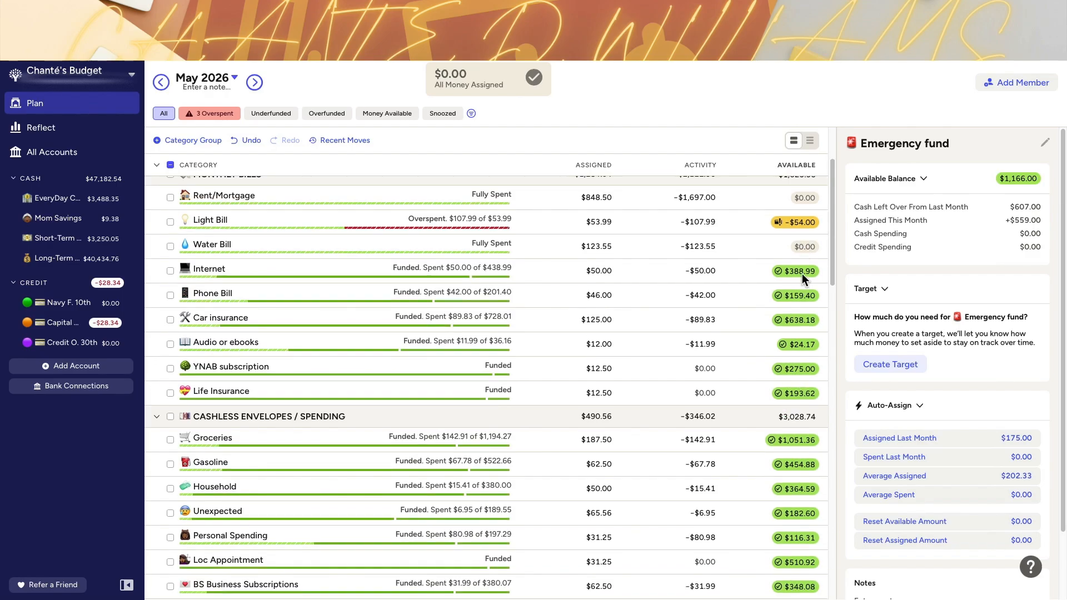
pyautogui.scroll(-1, 792, 481)
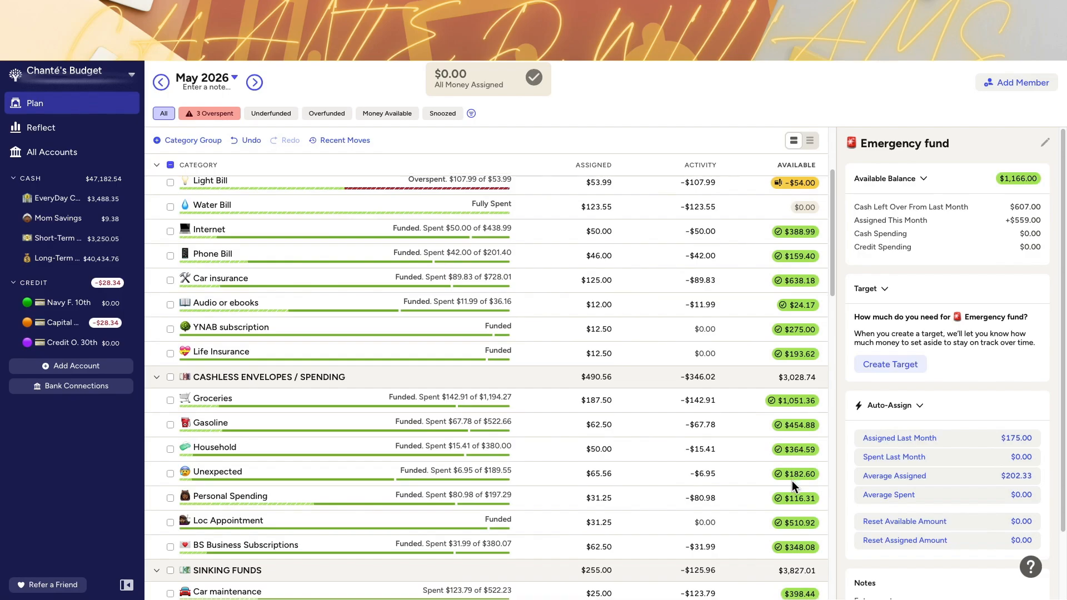
pyautogui.scroll(-10, 792, 481)
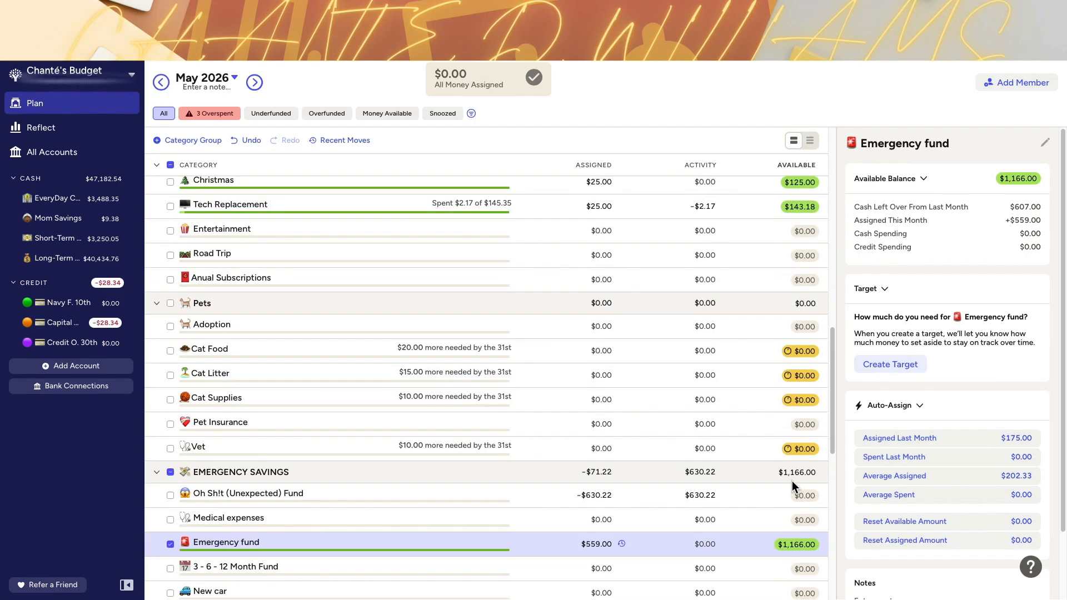
pyautogui.scroll(-5, 792, 481)
pyautogui.scroll(8, 792, 481)
pyautogui.scroll(10, 792, 481)
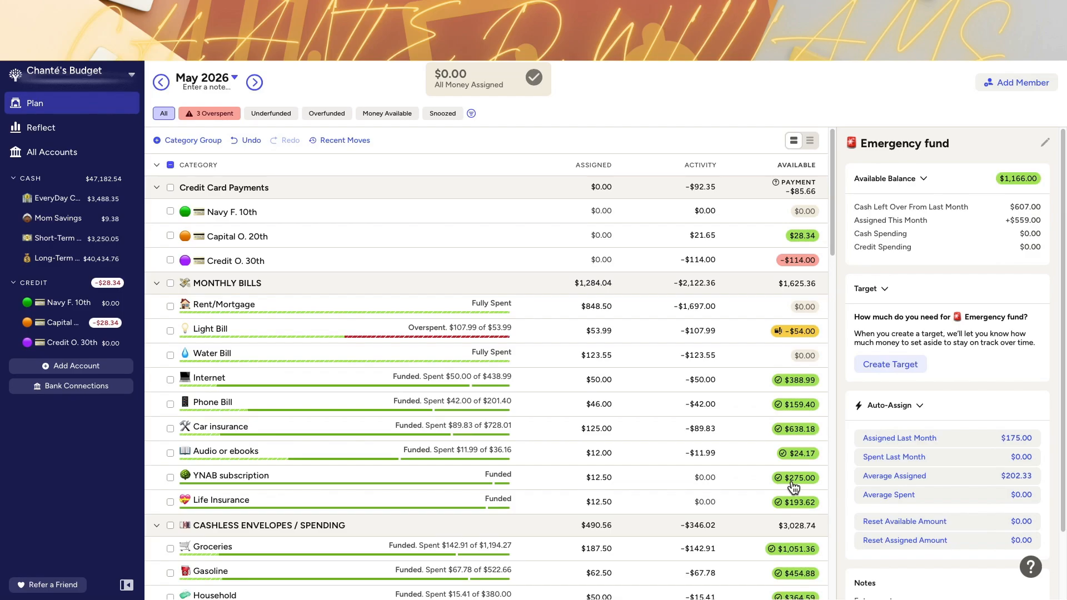